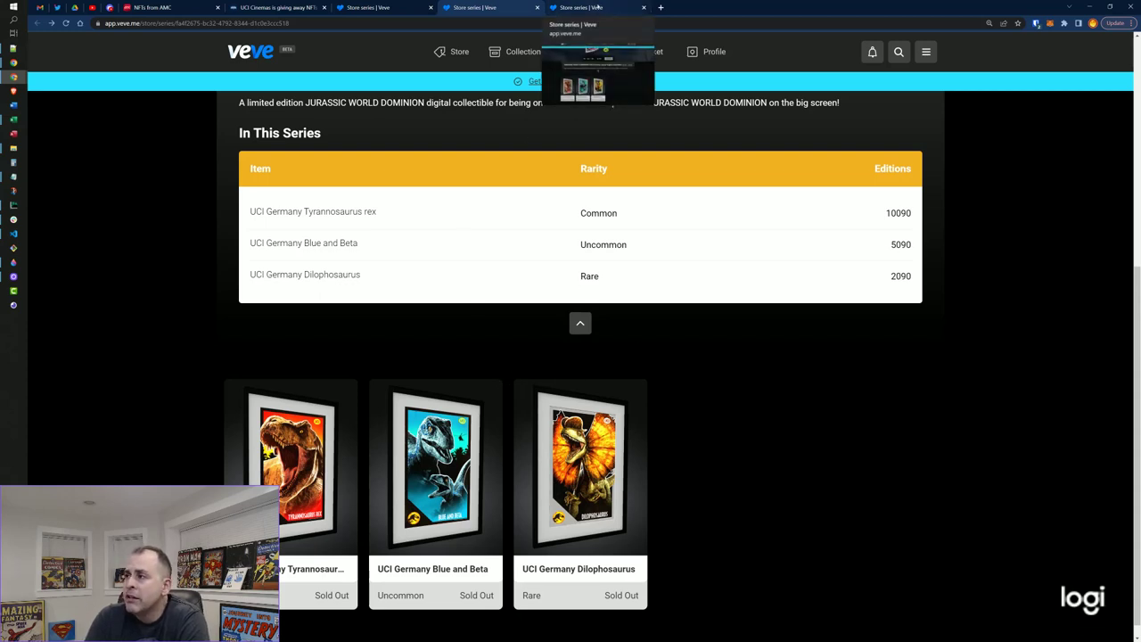
Step: Show the UCI Italy series page and expand its item list to check each poster's rarity and edition size
{"action": "left_click", "coordinate": [599, 7]}
{"action": "left_click", "coordinate": [581, 308]}
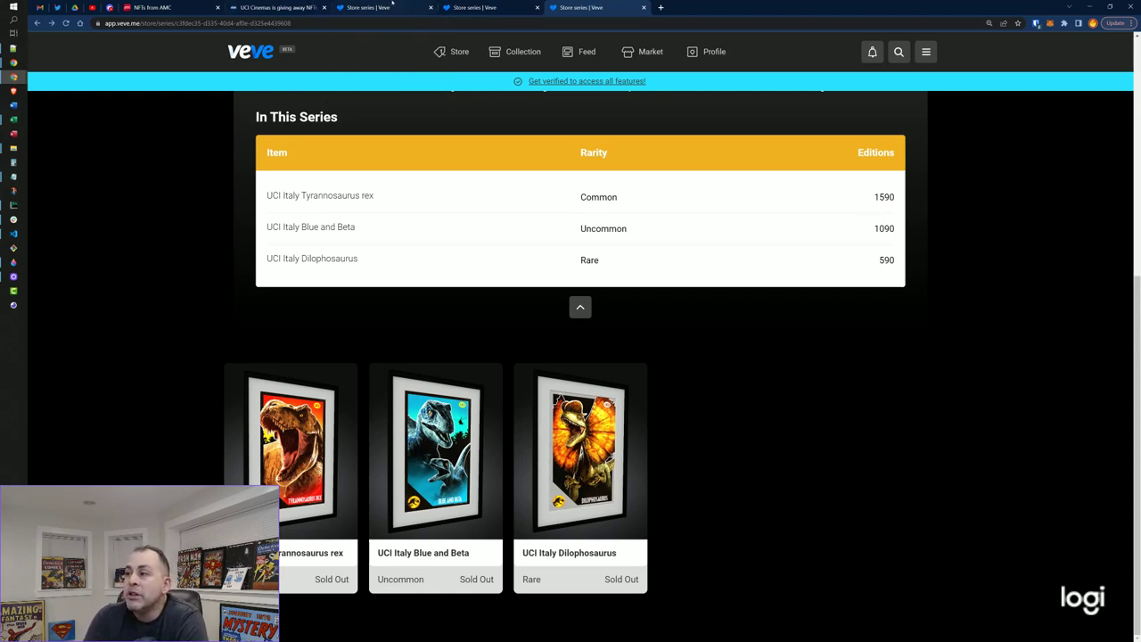
{"action": "mouse_move", "coordinate": [392, 3]}
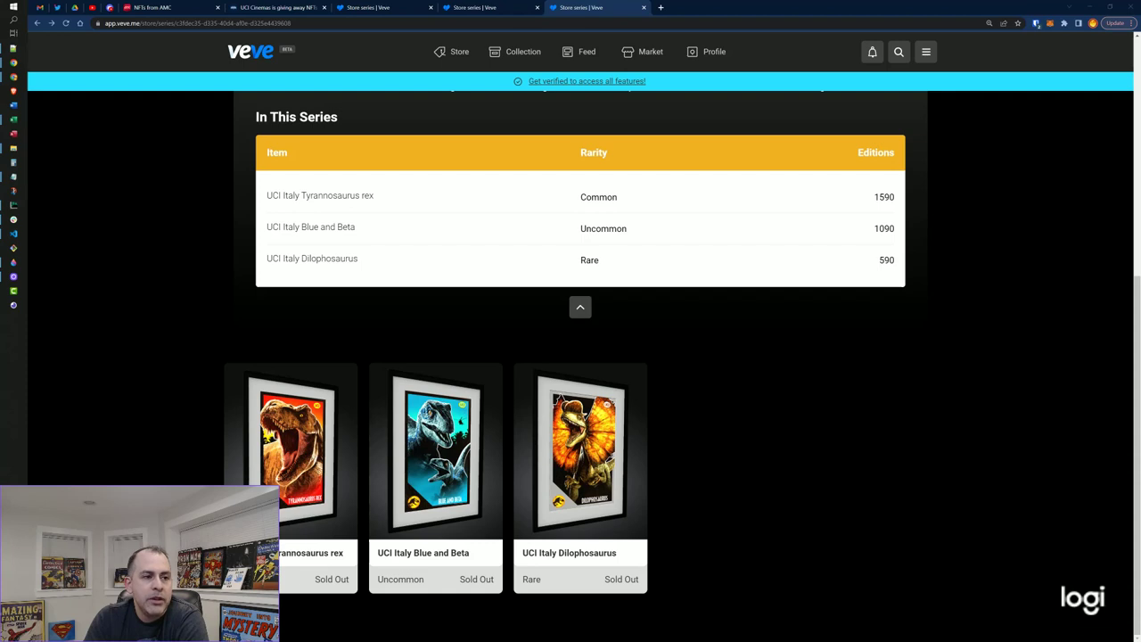
Step: Switch to the AMC_Jurassic_Posters.xlsx workbook in Excel and examine the highlighted AMC editions 1 to 40 for any transfers
{"action": "key", "text": "alt+Tab"}
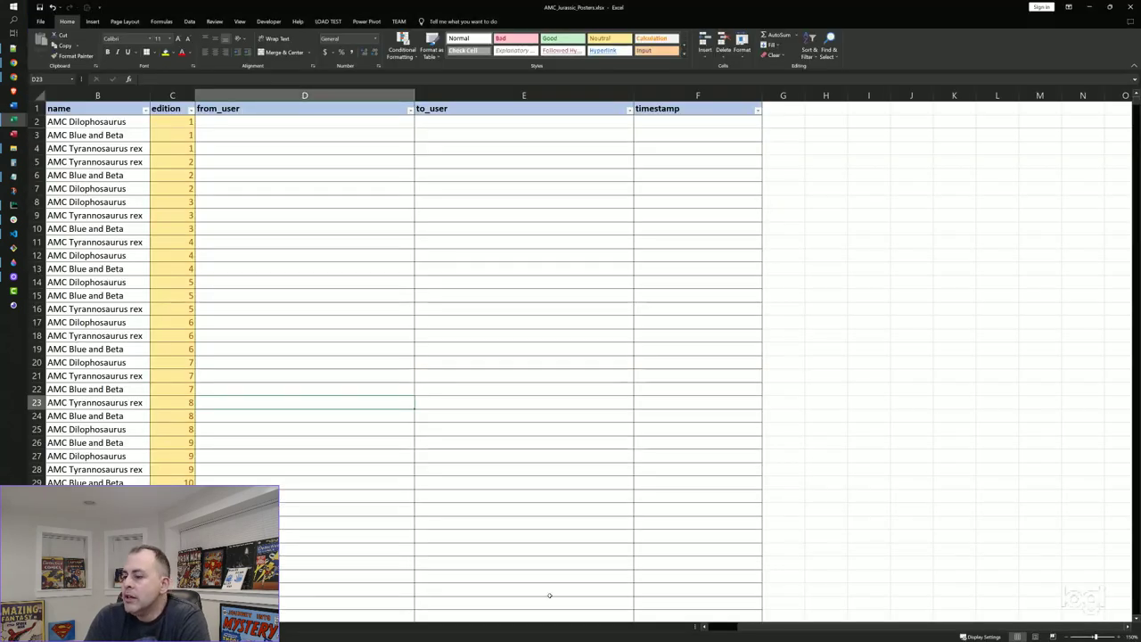
{"action": "left_click", "coordinate": [341, 269]}
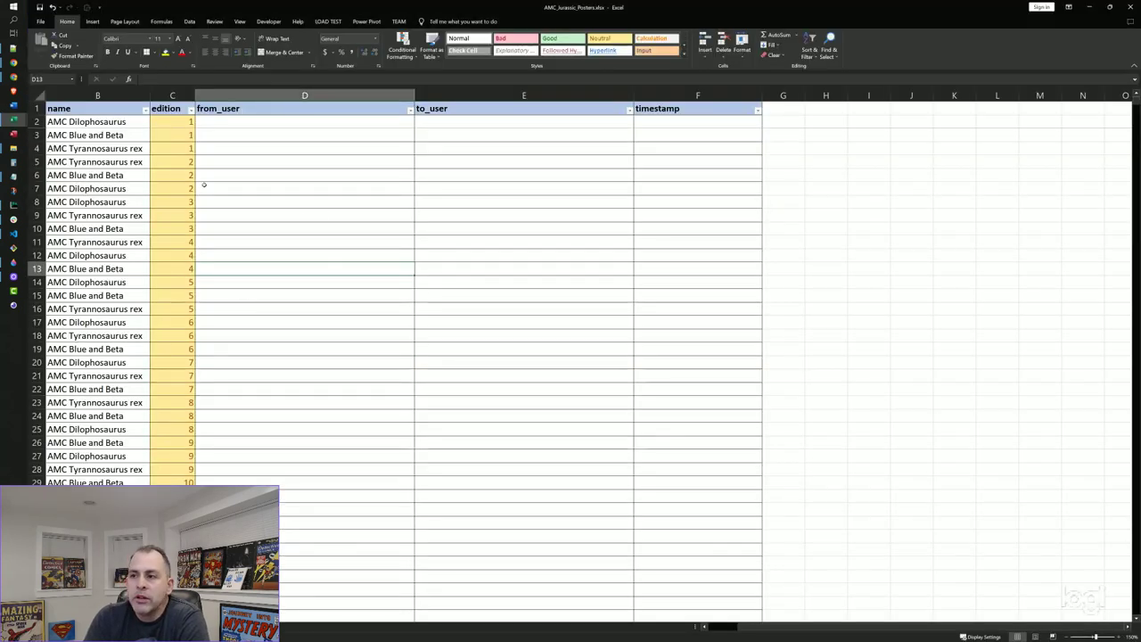
{"action": "left_click", "coordinate": [183, 117]}
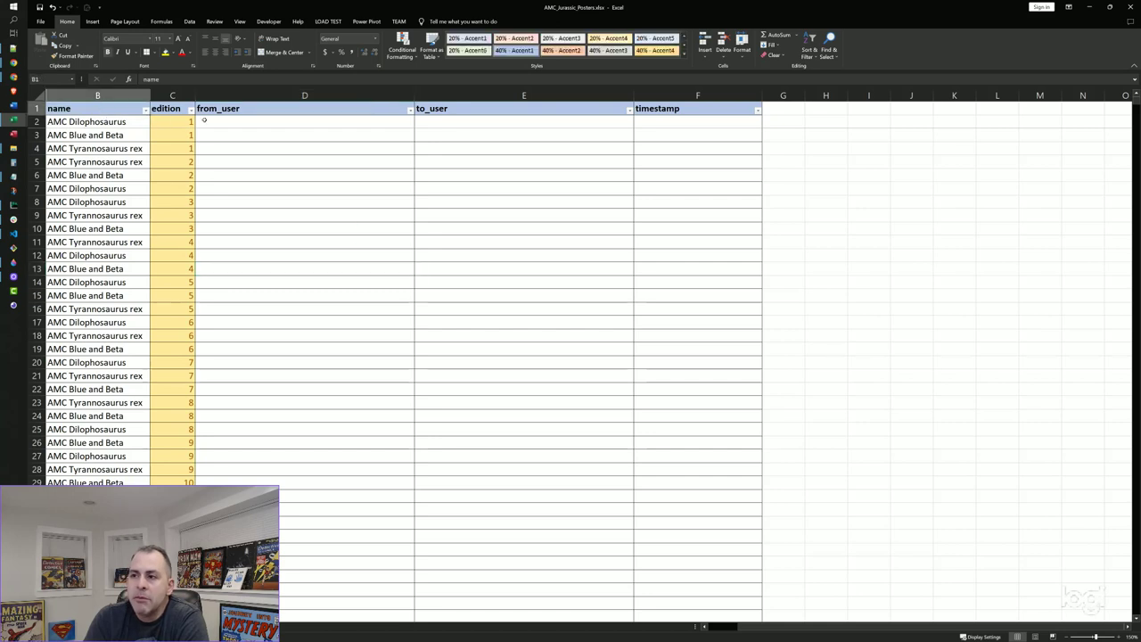
{"action": "left_click_drag", "start_coordinate": [190, 123], "coordinate": [107, 153]}
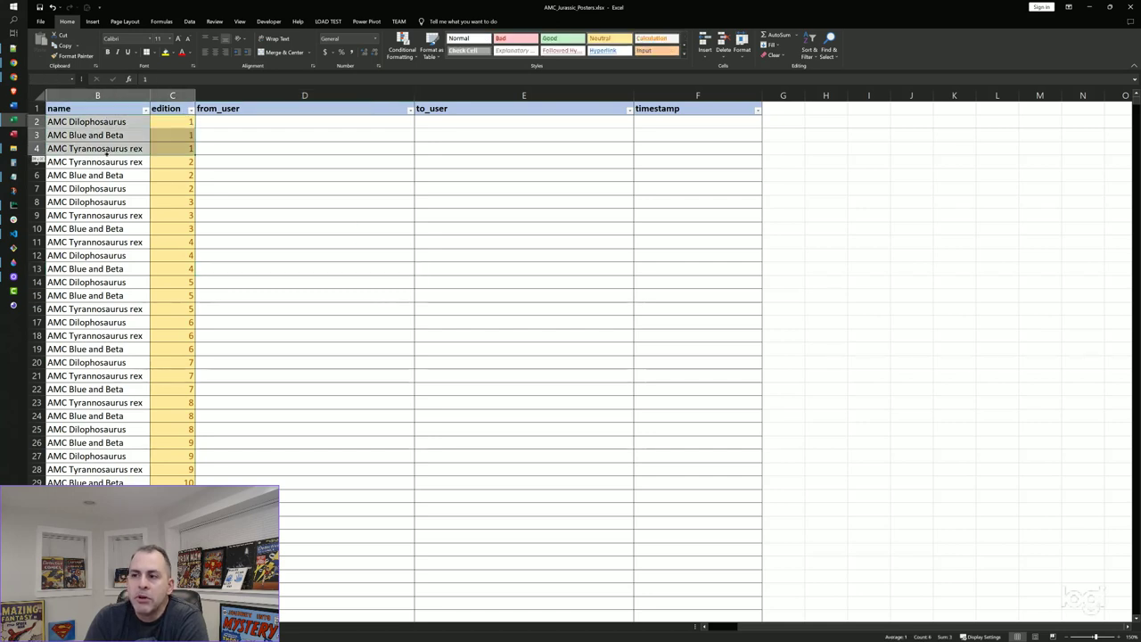
{"action": "left_click", "coordinate": [296, 148]}
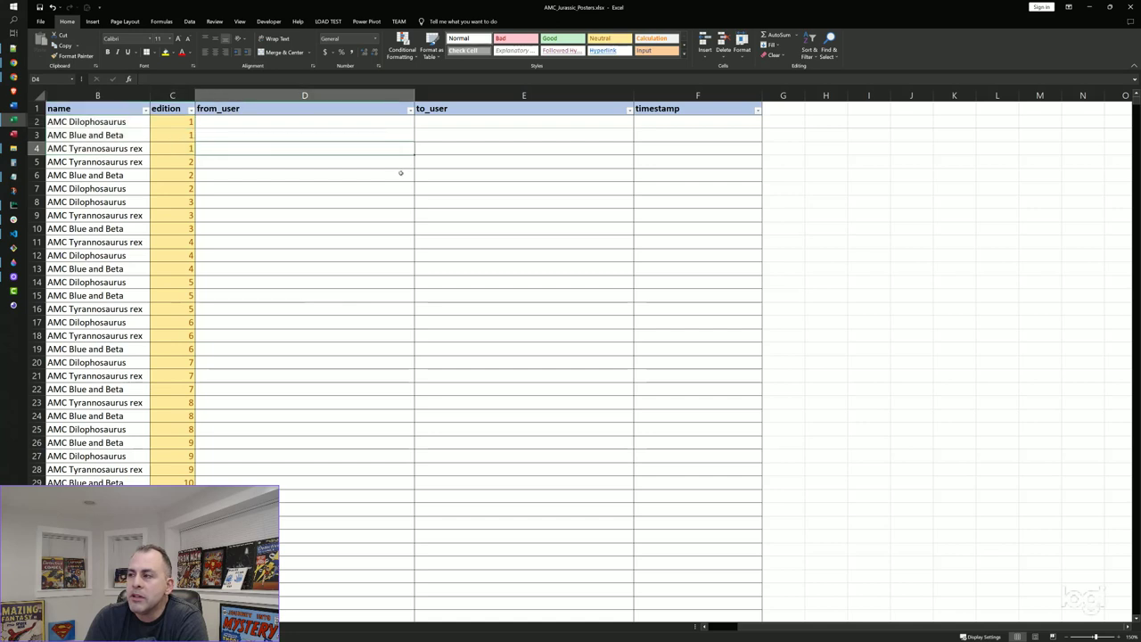
{"action": "left_click_drag", "start_coordinate": [383, 154], "coordinate": [652, 163]}
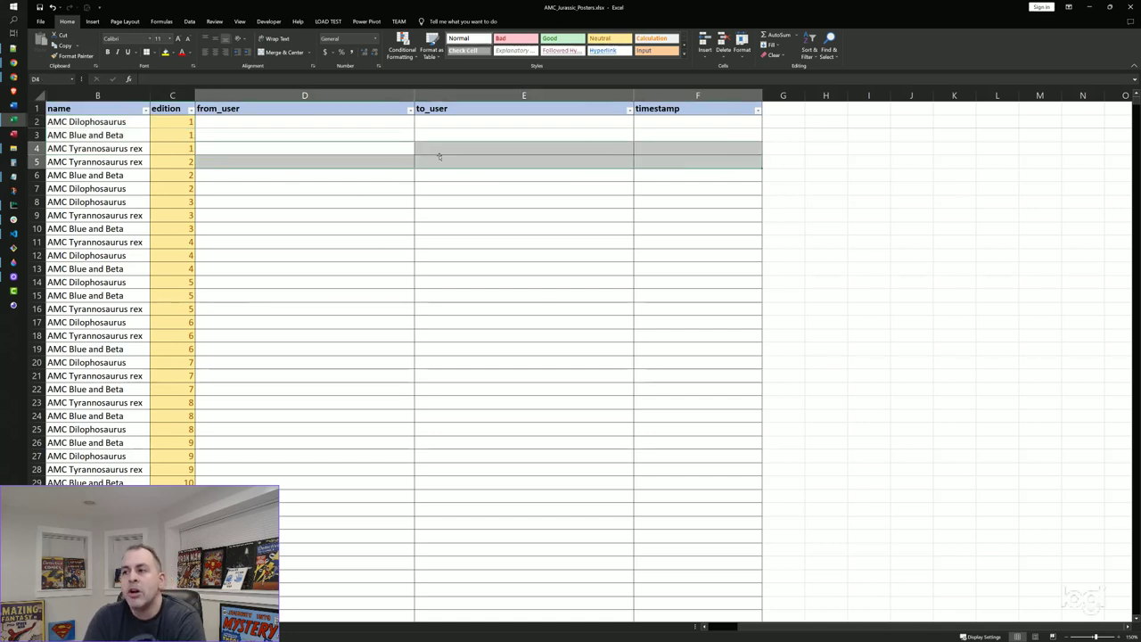
{"action": "scroll", "coordinate": [460, 184], "scroll_direction": "down", "scroll_amount": 20}
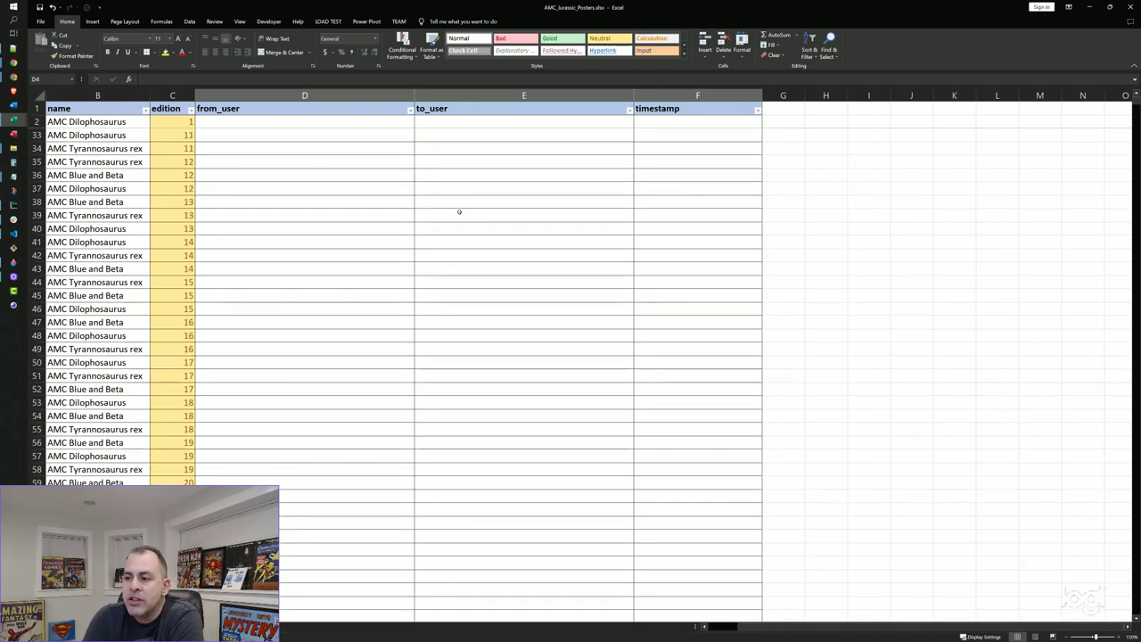
{"action": "scroll", "coordinate": [465, 208], "scroll_direction": "down", "scroll_amount": 10}
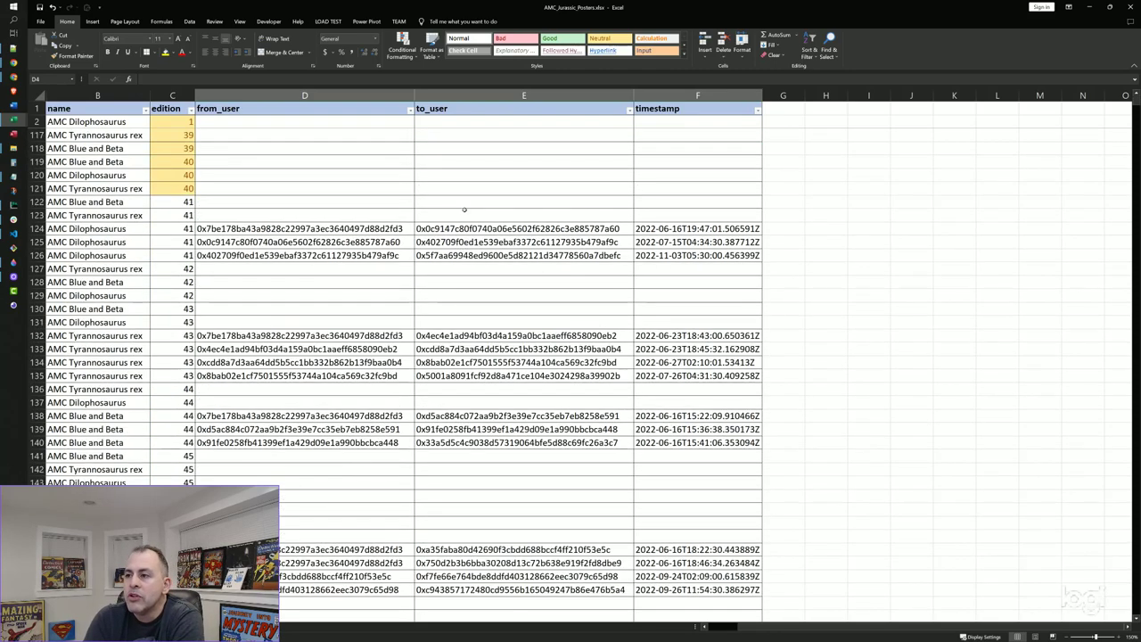
Step: Review the AMC poster transfers from edition 41 onward, comparing the first transferred edition of Dilophosaurus, Tyrannosaurus rex, and Blue and Beta
{"action": "left_click_drag", "start_coordinate": [122, 227], "coordinate": [332, 230]}
{"action": "left_click_drag", "start_coordinate": [100, 207], "coordinate": [270, 211]}
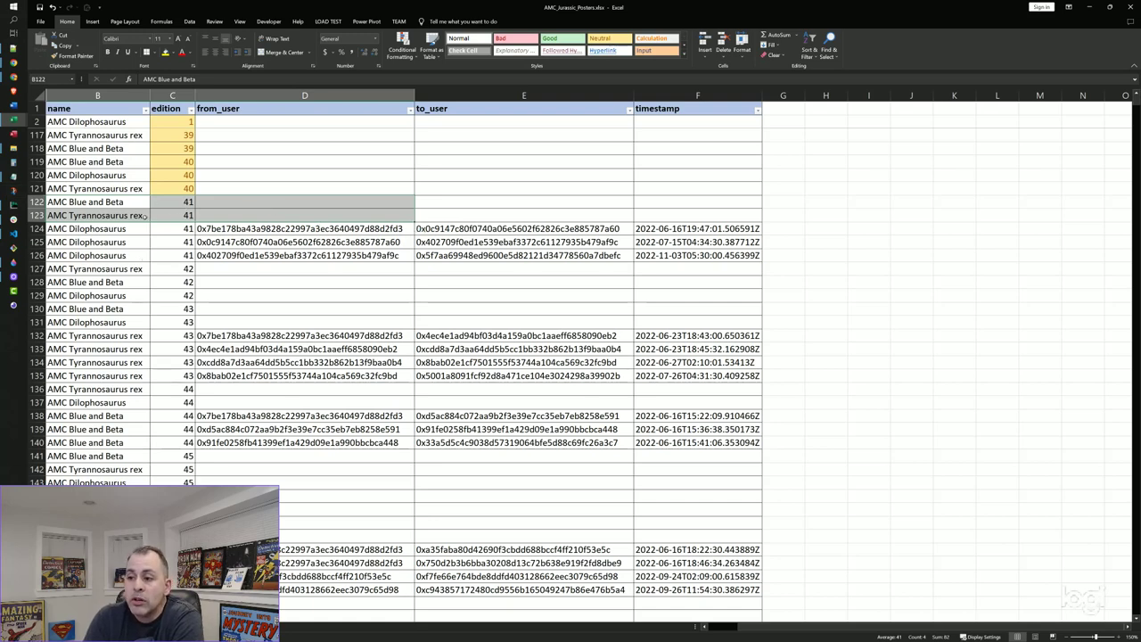
{"action": "scroll", "coordinate": [88, 246], "scroll_direction": "down", "scroll_amount": 2}
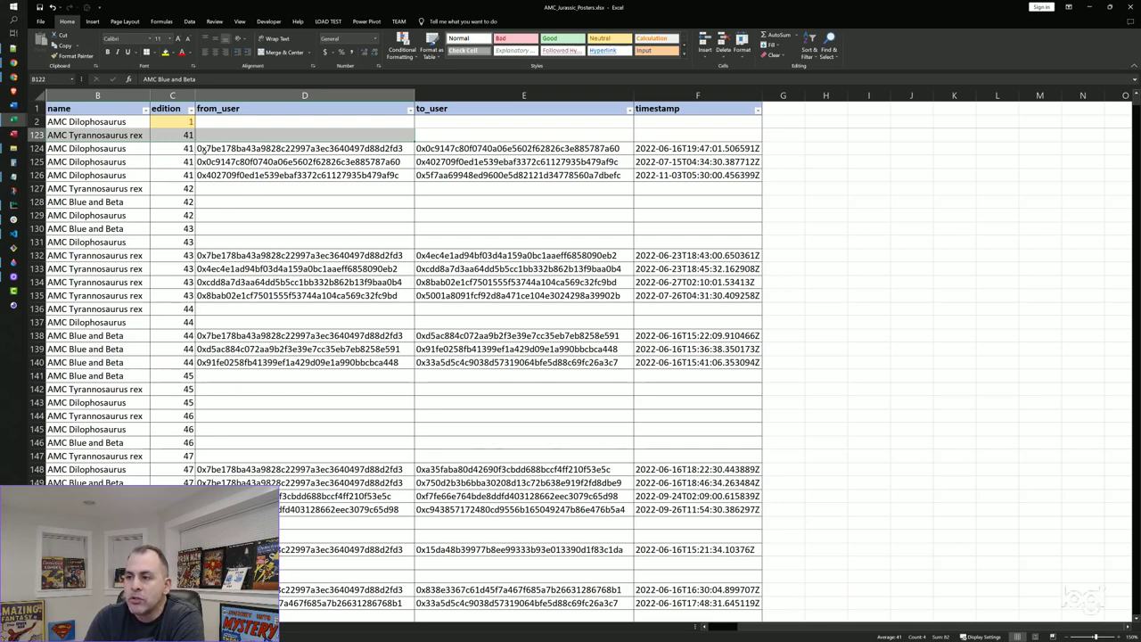
{"action": "left_click", "coordinate": [191, 148]}
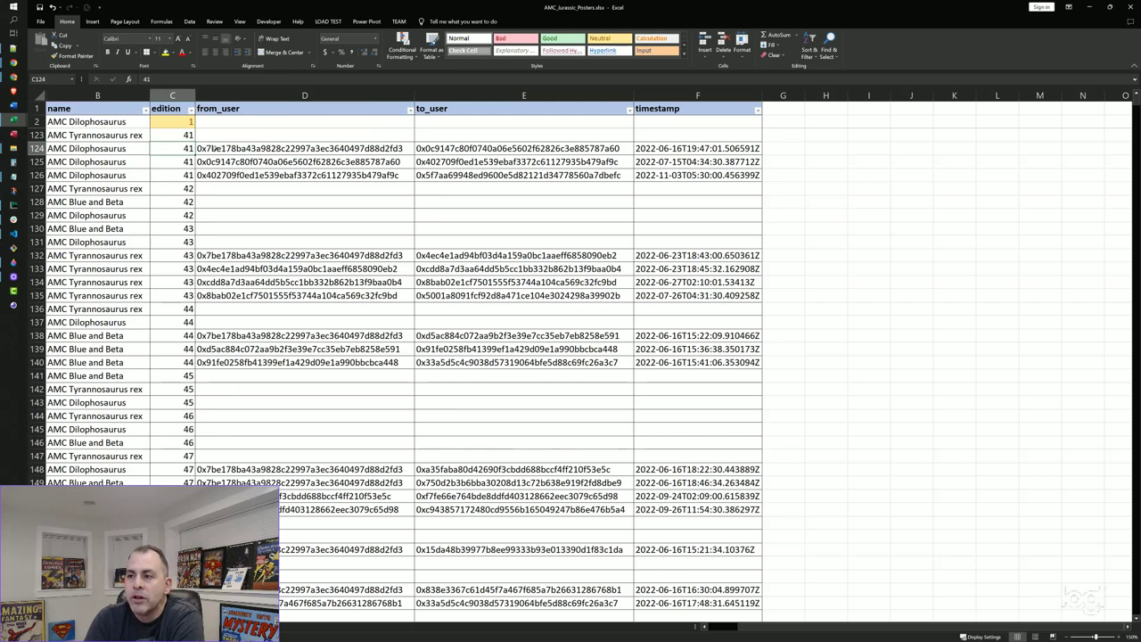
{"action": "left_click", "coordinate": [165, 255]}
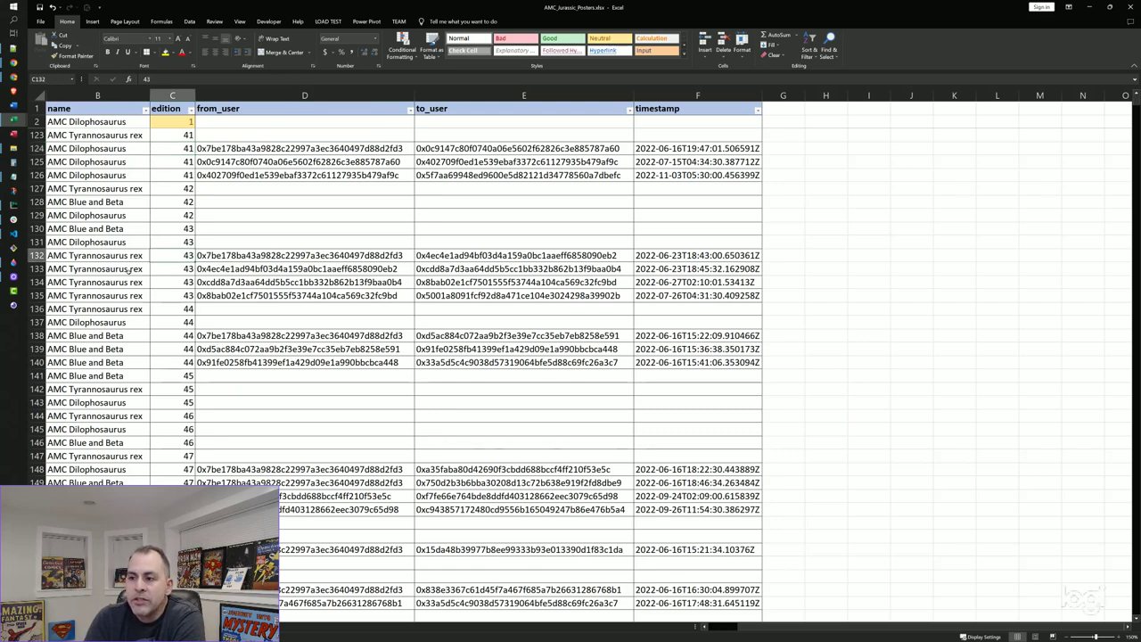
{"action": "left_click", "coordinate": [178, 335]}
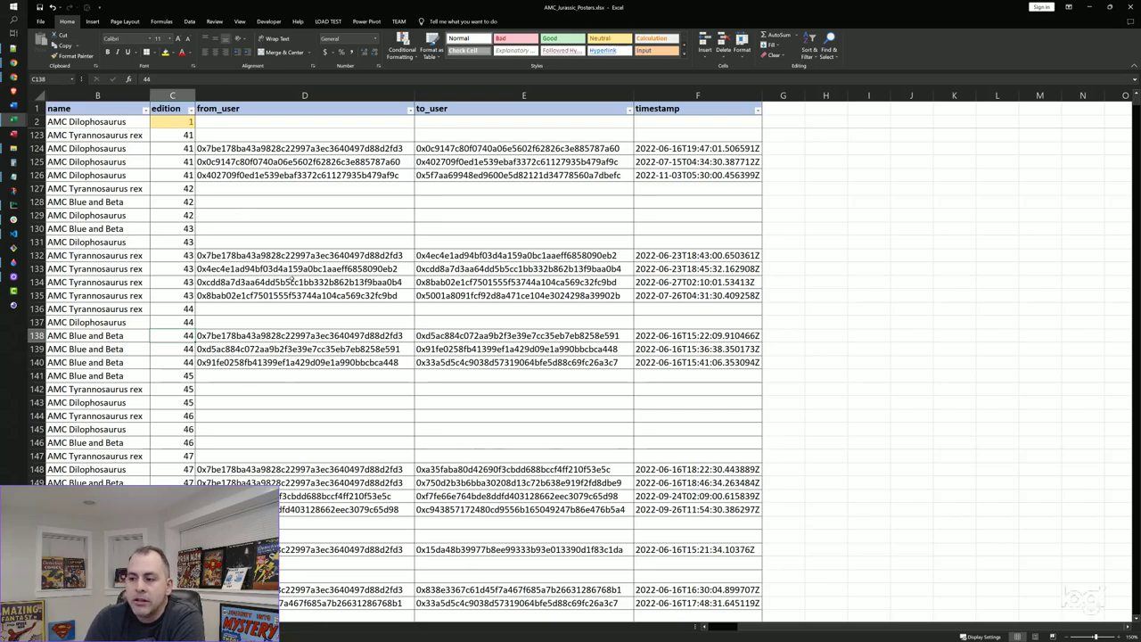
{"action": "scroll", "coordinate": [291, 282], "scroll_direction": "down", "scroll_amount": 15}
{"action": "scroll", "coordinate": [291, 282], "scroll_direction": "up", "scroll_amount": 9}
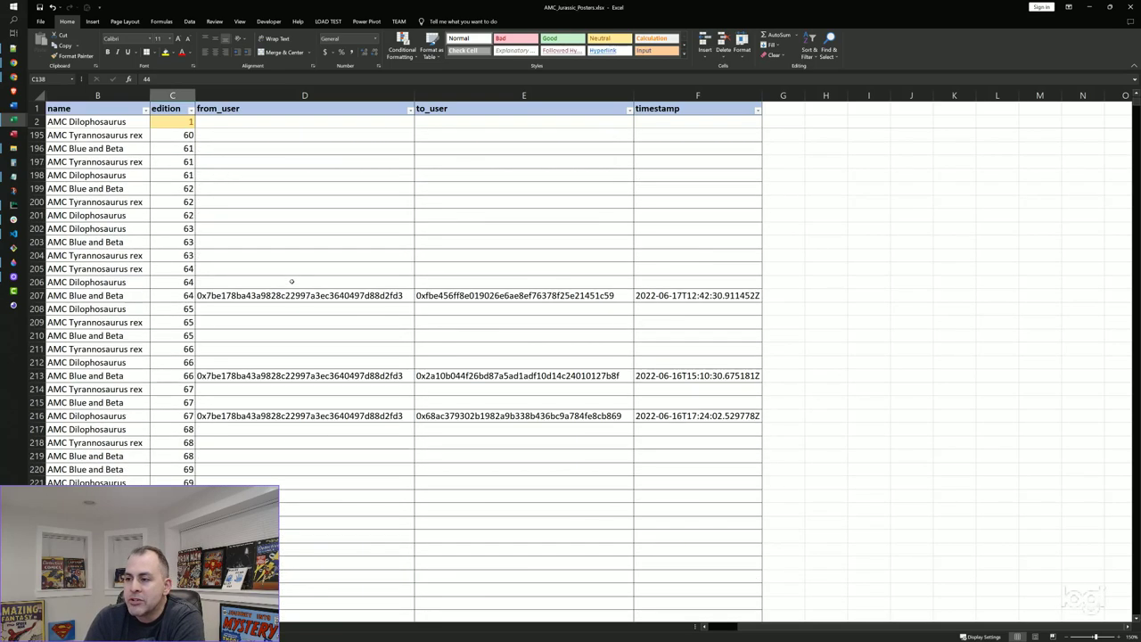
{"action": "scroll", "coordinate": [291, 282], "scroll_direction": "down", "scroll_amount": 7}
{"action": "scroll", "coordinate": [290, 282], "scroll_direction": "up", "scroll_amount": 20}
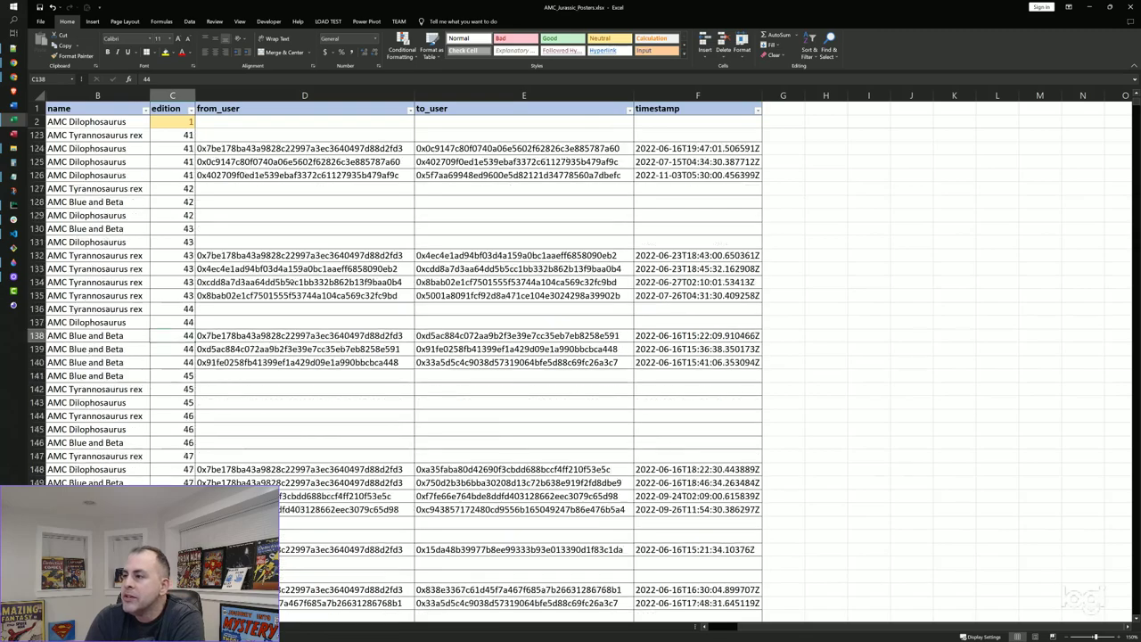
{"action": "scroll", "coordinate": [291, 282], "scroll_direction": "down", "scroll_amount": 7}
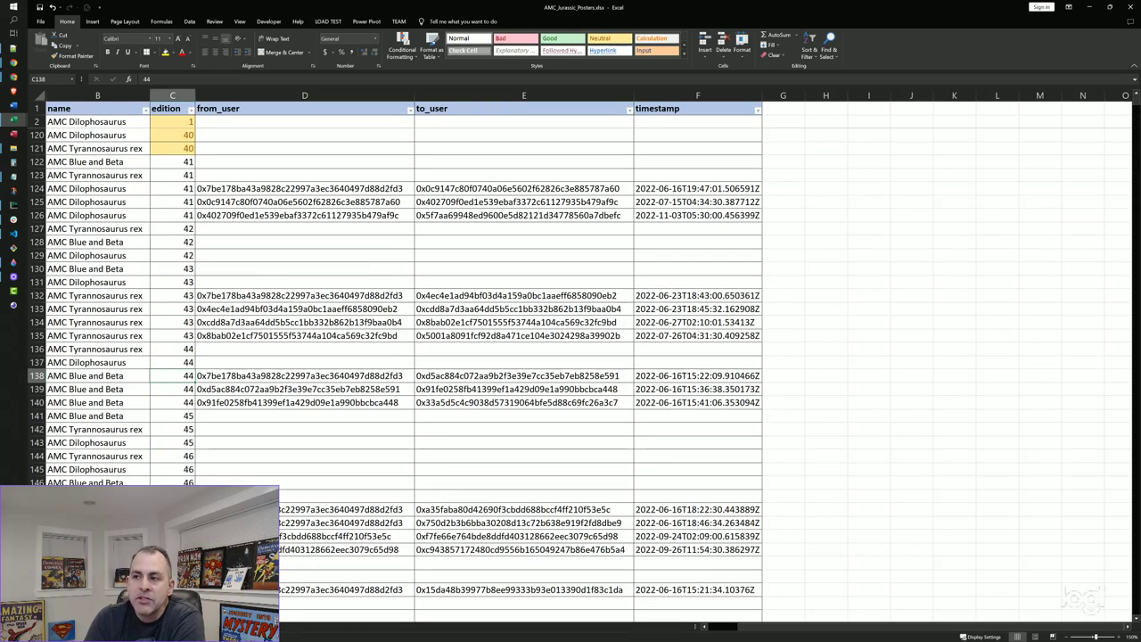
Step: Open the sheet of UCI Germany and Italy transfers and examine which posters' editions from 41 onward have transfer records
{"action": "key", "text": "ctrl+Page_Down"}
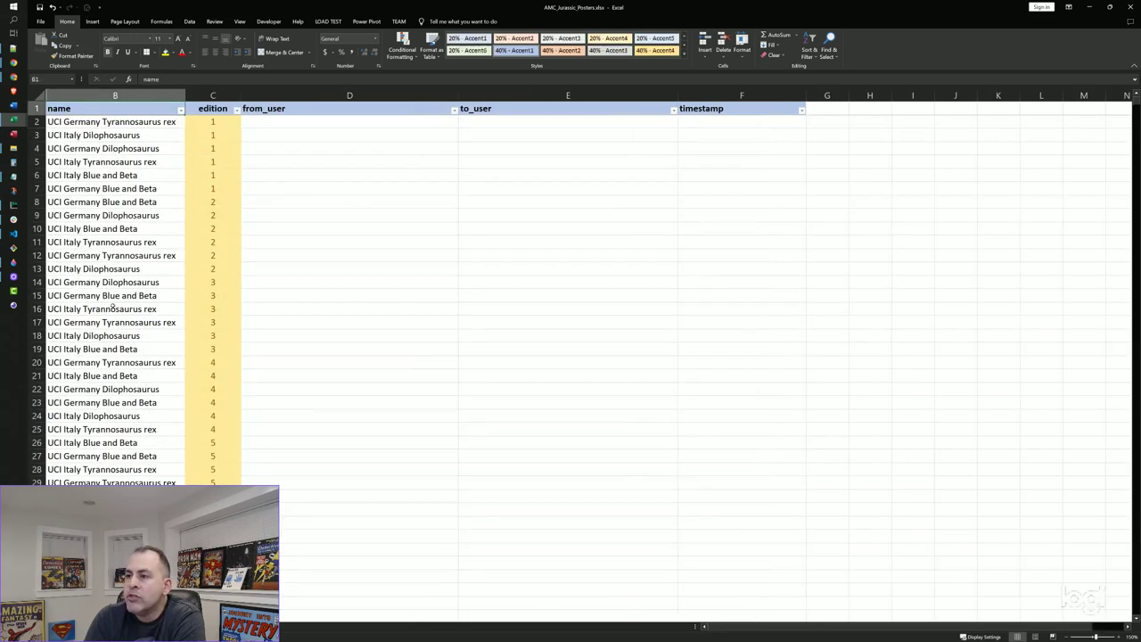
{"action": "scroll", "coordinate": [242, 264], "scroll_direction": "down", "scroll_amount": 20}
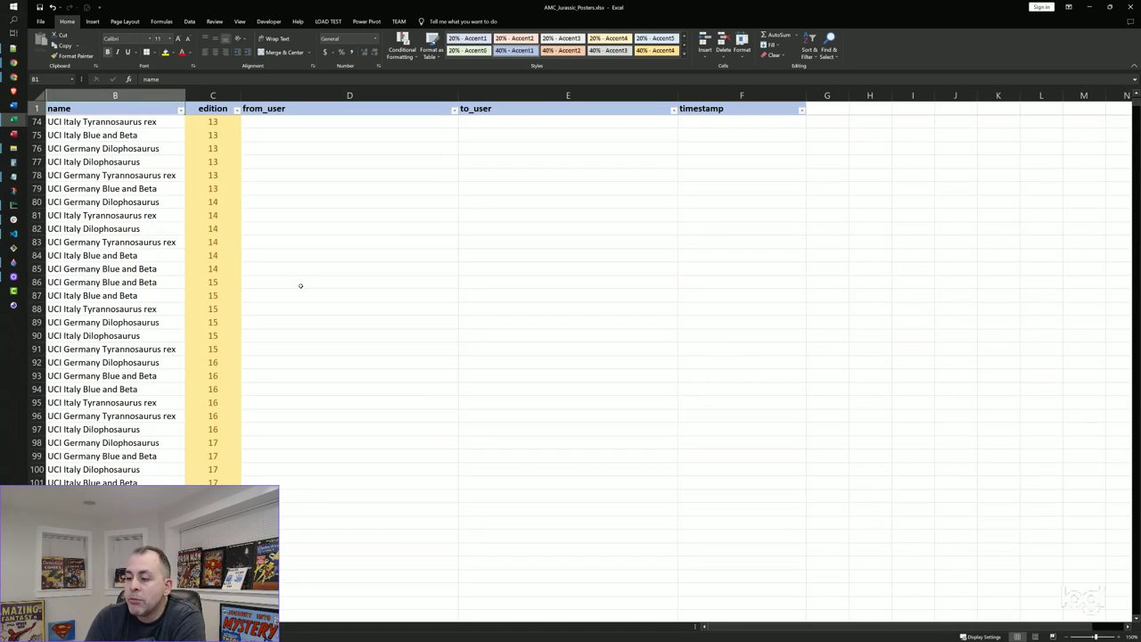
{"action": "scroll", "coordinate": [302, 285], "scroll_direction": "down", "scroll_amount": 20}
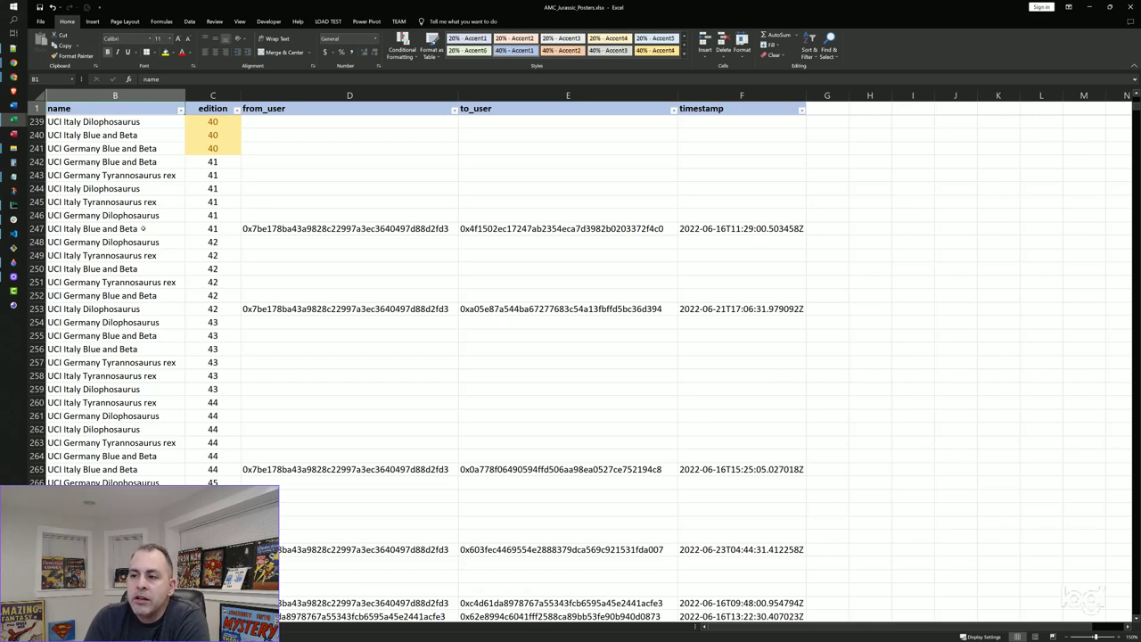
{"action": "left_click", "coordinate": [142, 228]}
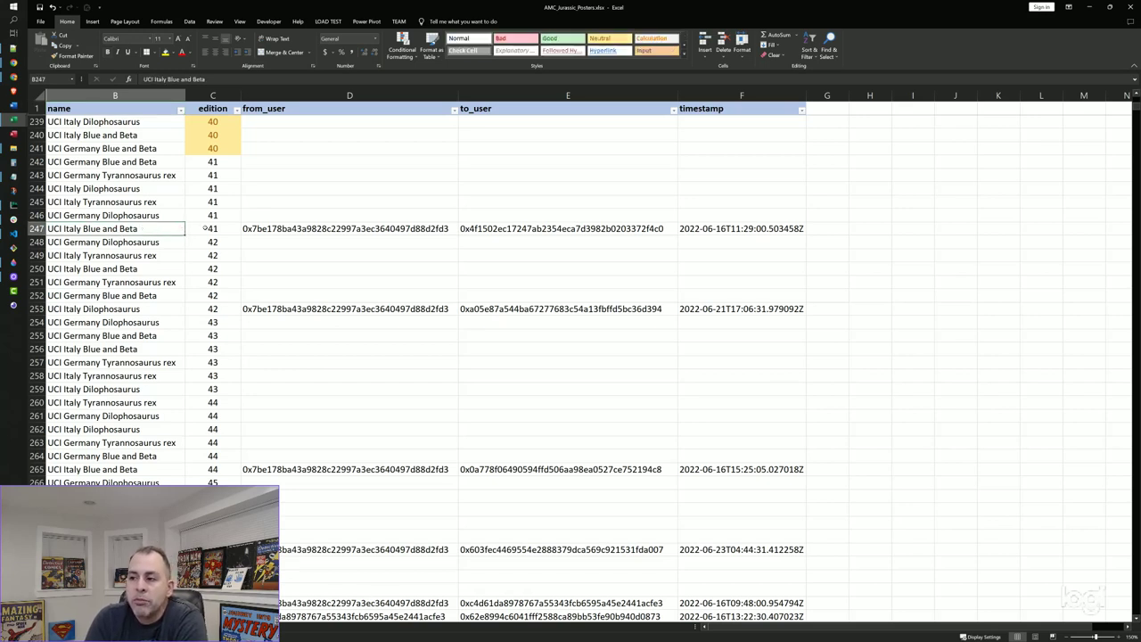
{"action": "left_click", "coordinate": [223, 230]}
{"action": "left_click", "coordinate": [212, 308]}
{"action": "left_click", "coordinate": [167, 471]}
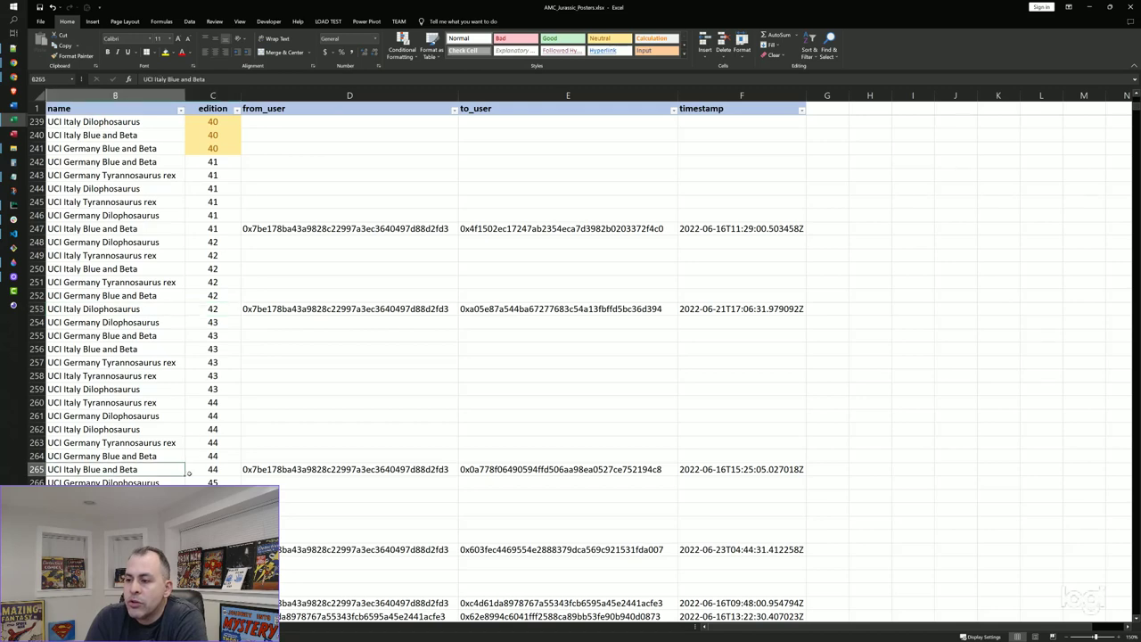
{"action": "scroll", "coordinate": [211, 466], "scroll_direction": "down", "scroll_amount": 6}
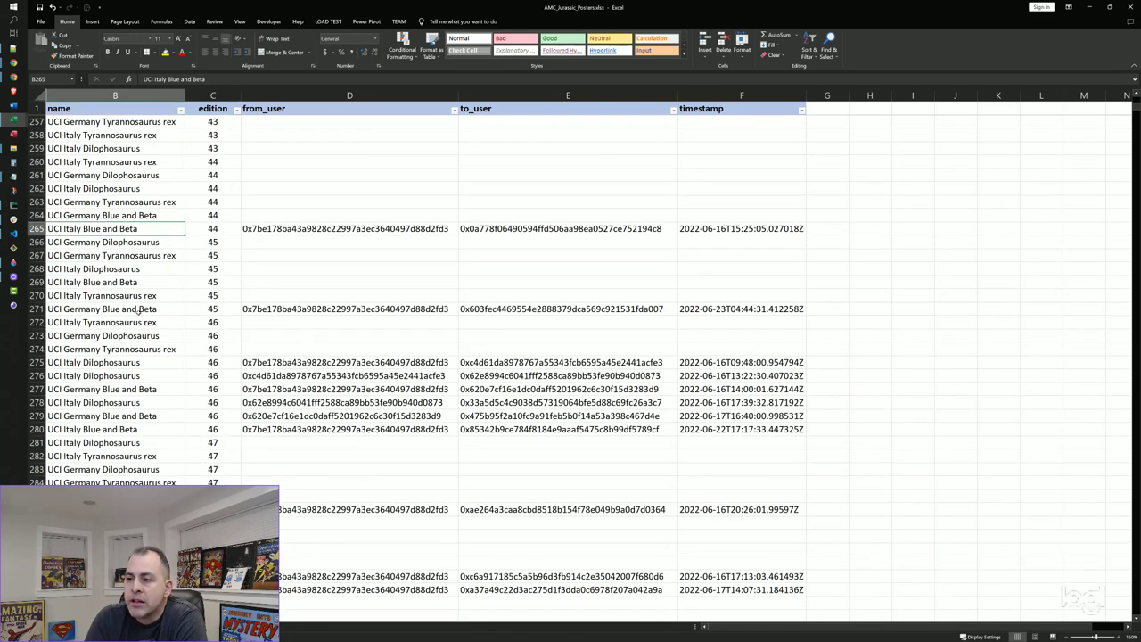
{"action": "left_click", "coordinate": [221, 310]}
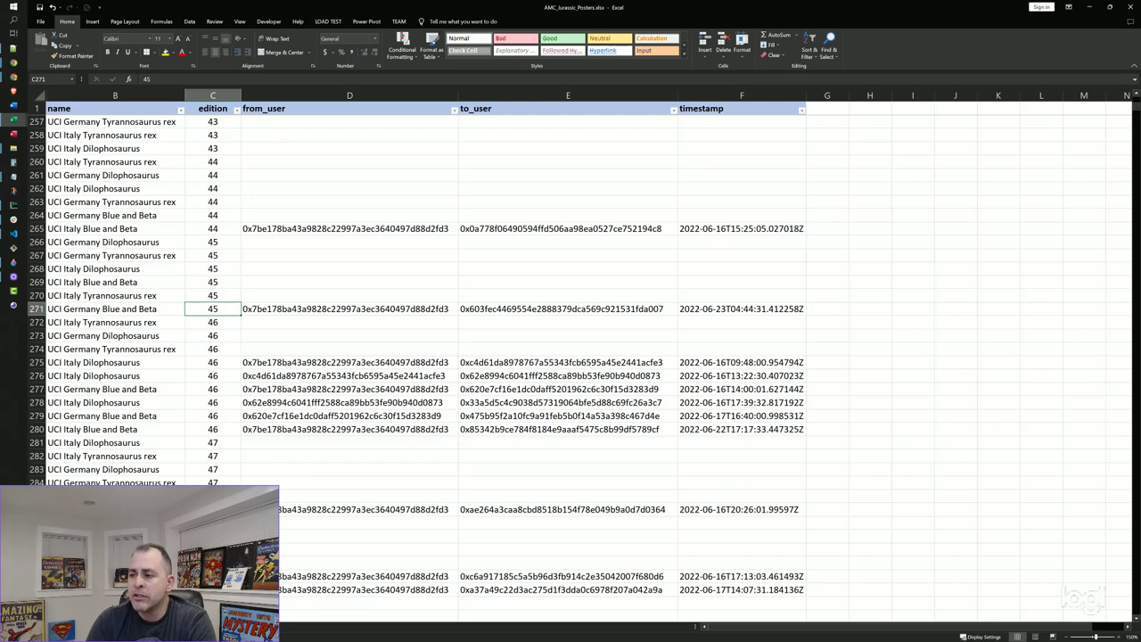
Step: Go to the summary sheet and review the T-Rex, Blue and Beta, and Dilophosaurus rarities in the UCI Germany table
{"action": "key", "text": "ctrl+Page_Up"}
{"action": "left_click", "coordinate": [385, 424]}
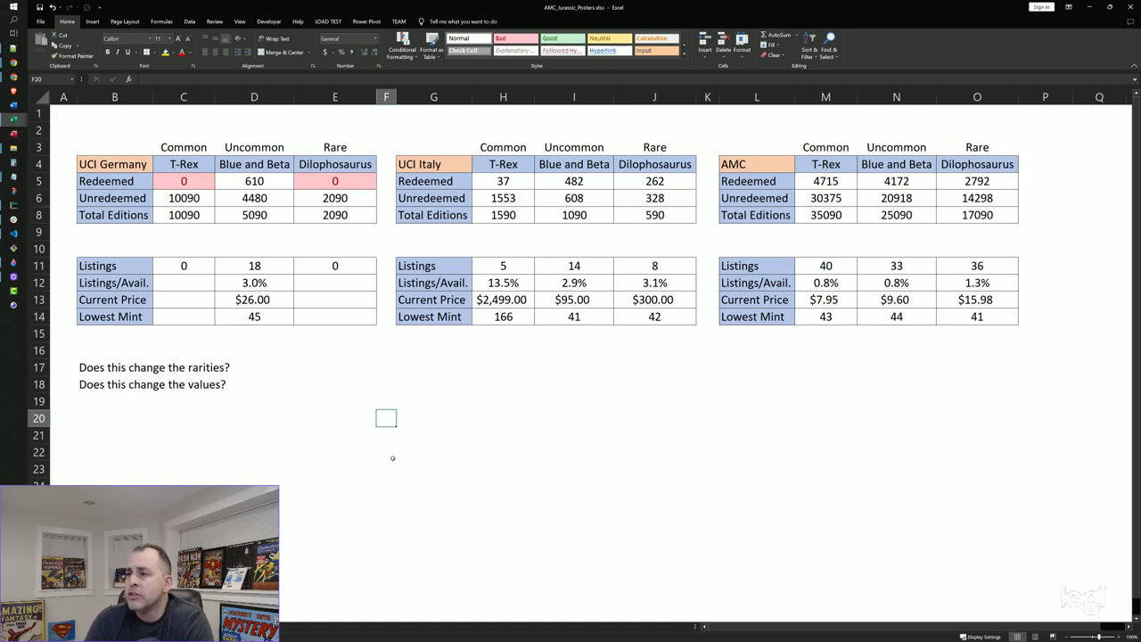
{"action": "left_click", "coordinate": [185, 165]}
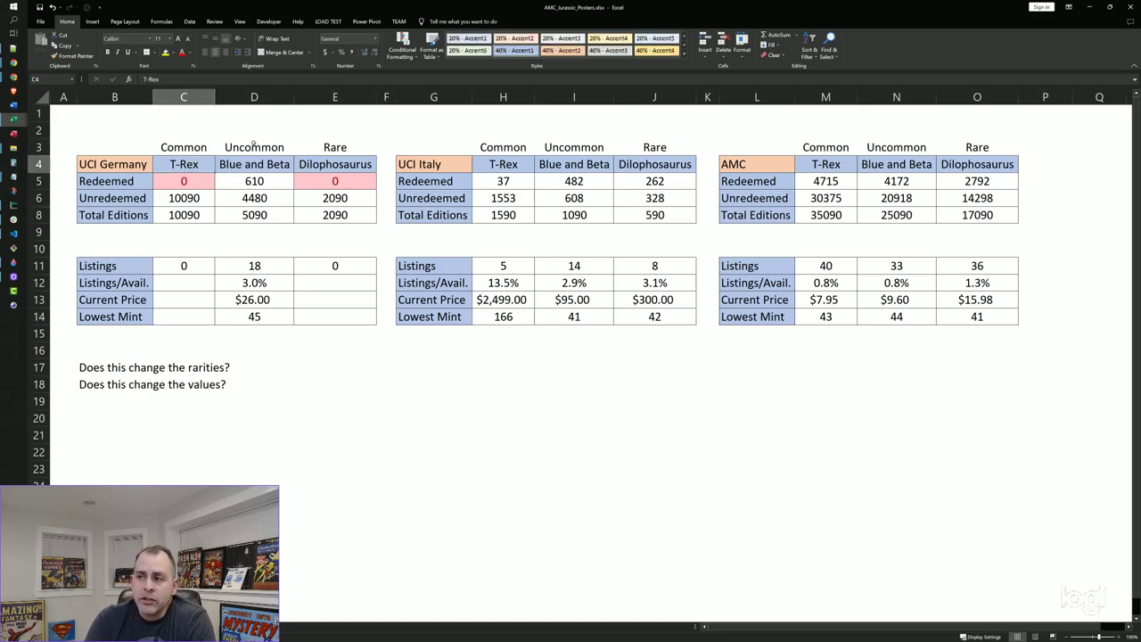
{"action": "left_click", "coordinate": [254, 148]}
{"action": "left_click", "coordinate": [254, 165]}
{"action": "left_click", "coordinate": [684, 46]}
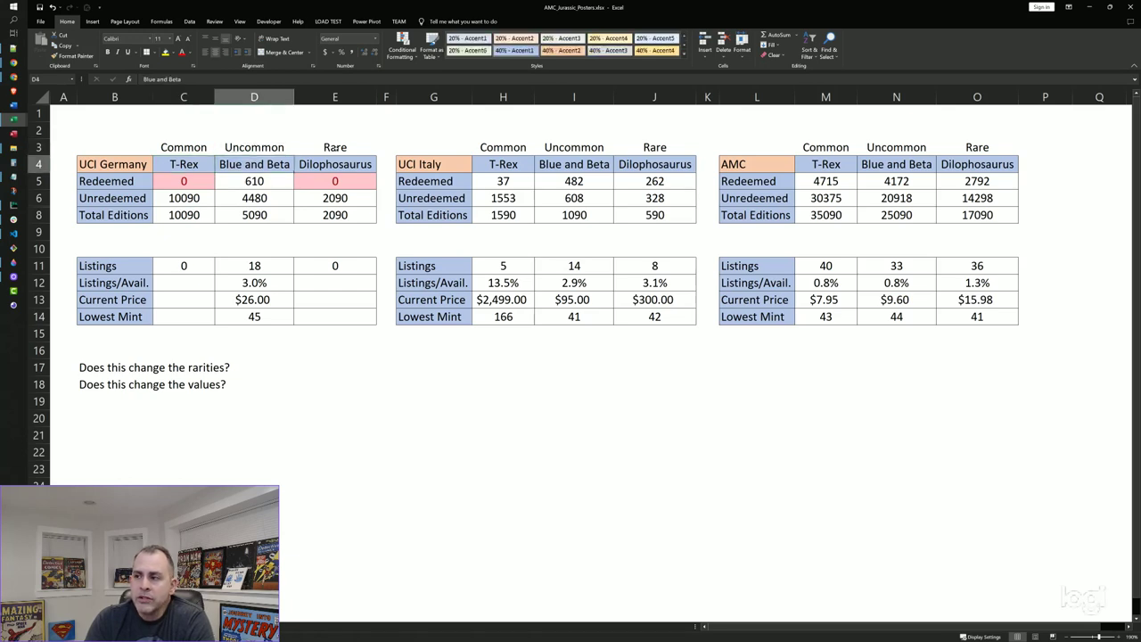
{"action": "left_click", "coordinate": [349, 150]}
Step: Switch to the browser, check and close the UCI Germany Dilophosaurus store page, and return to the Excel workbook
{"action": "key", "text": "alt+Tab"}
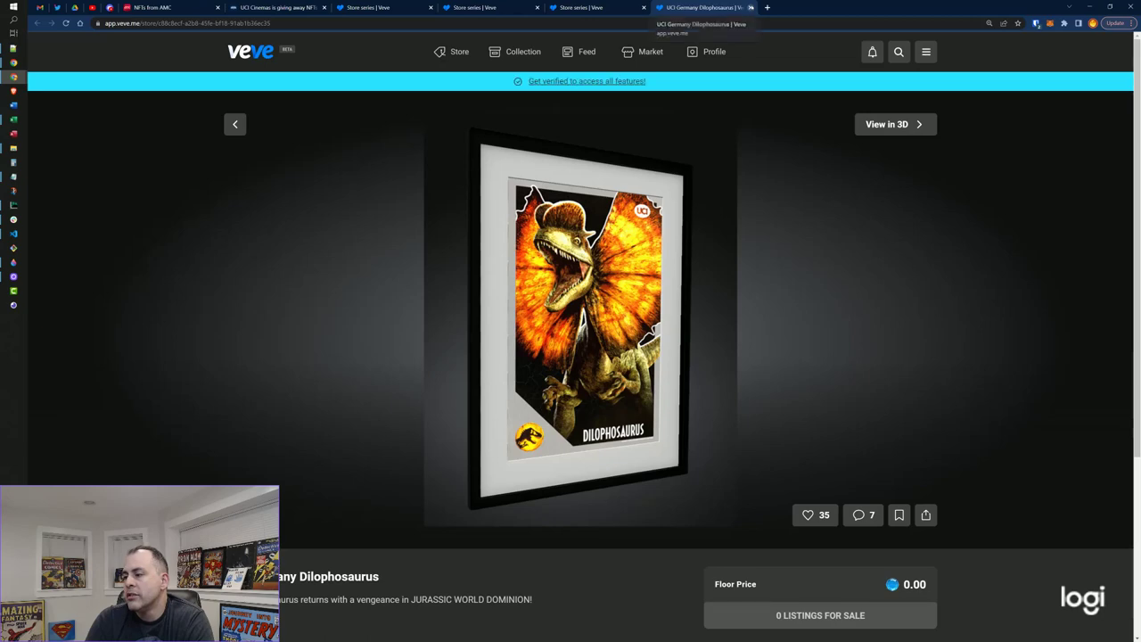
{"action": "left_click", "coordinate": [751, 8]}
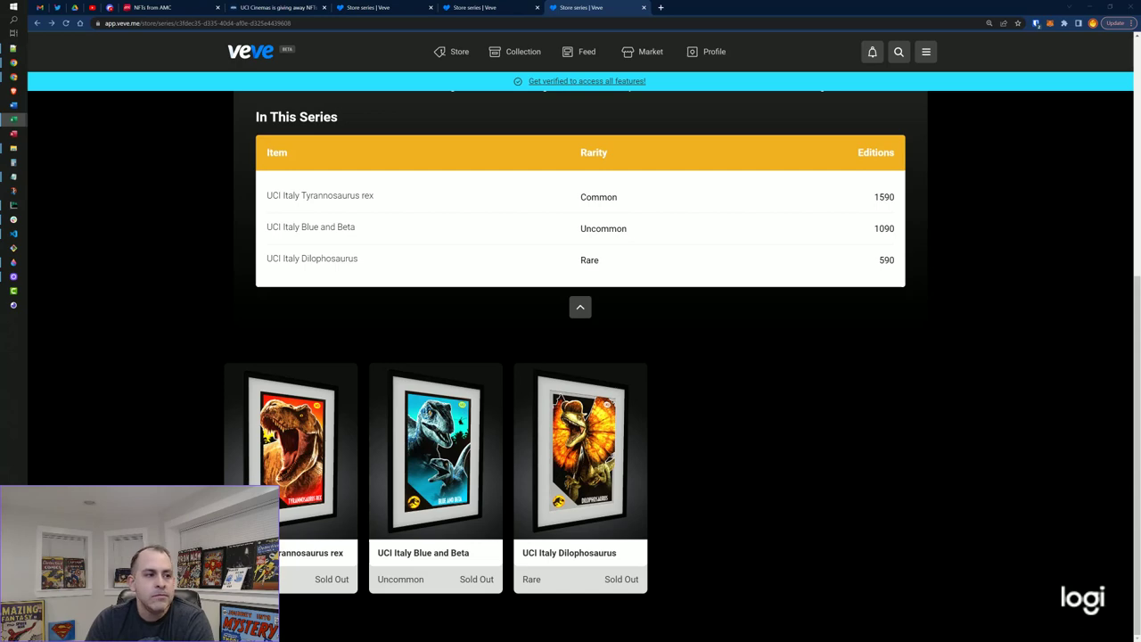
{"action": "key", "text": "alt+Tab"}
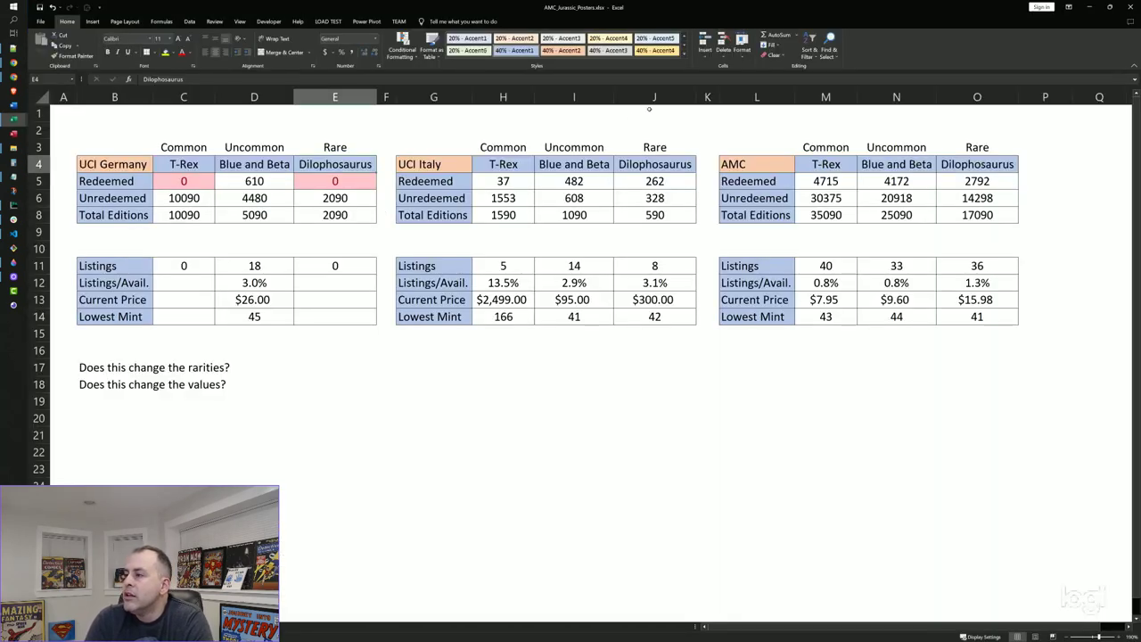
Step: Examine the redeemed figures for UCI Germany T-Rex and Dilophosaurus, and the Dilophosaurus listing, price and lowest mint cells
{"action": "left_click", "coordinate": [522, 144]}
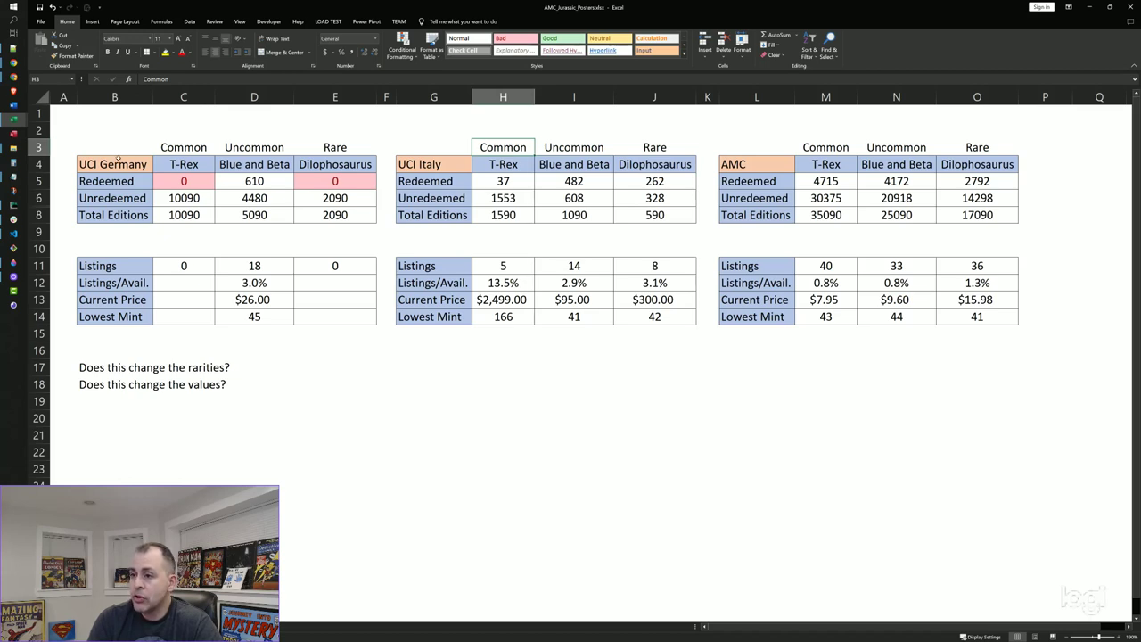
{"action": "left_click", "coordinate": [187, 181]}
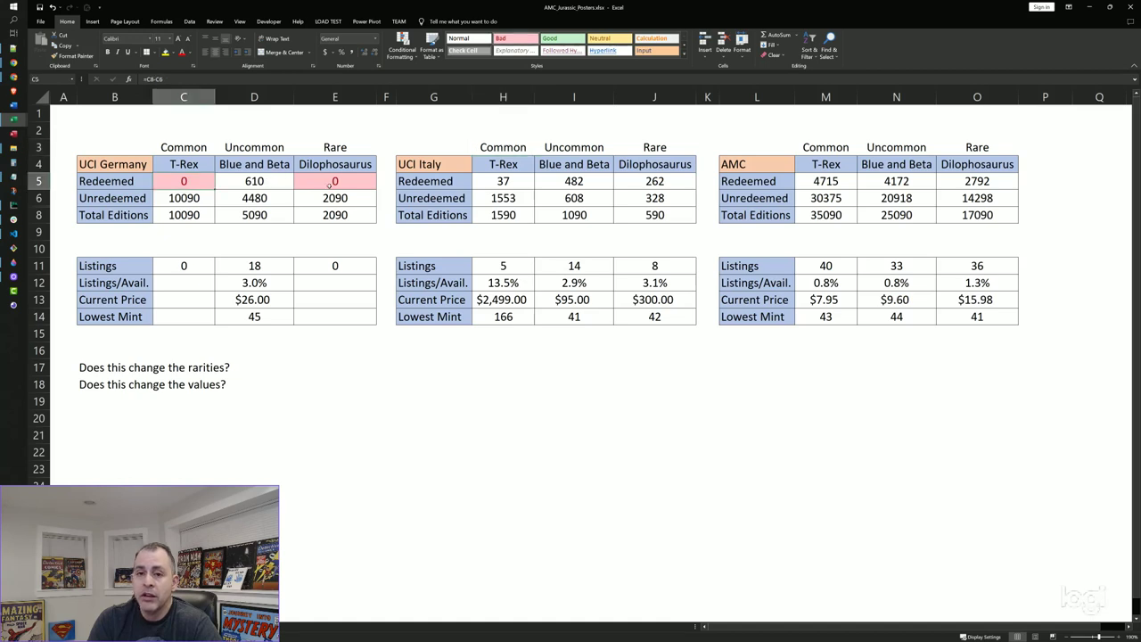
{"action": "left_click", "coordinate": [335, 182]}
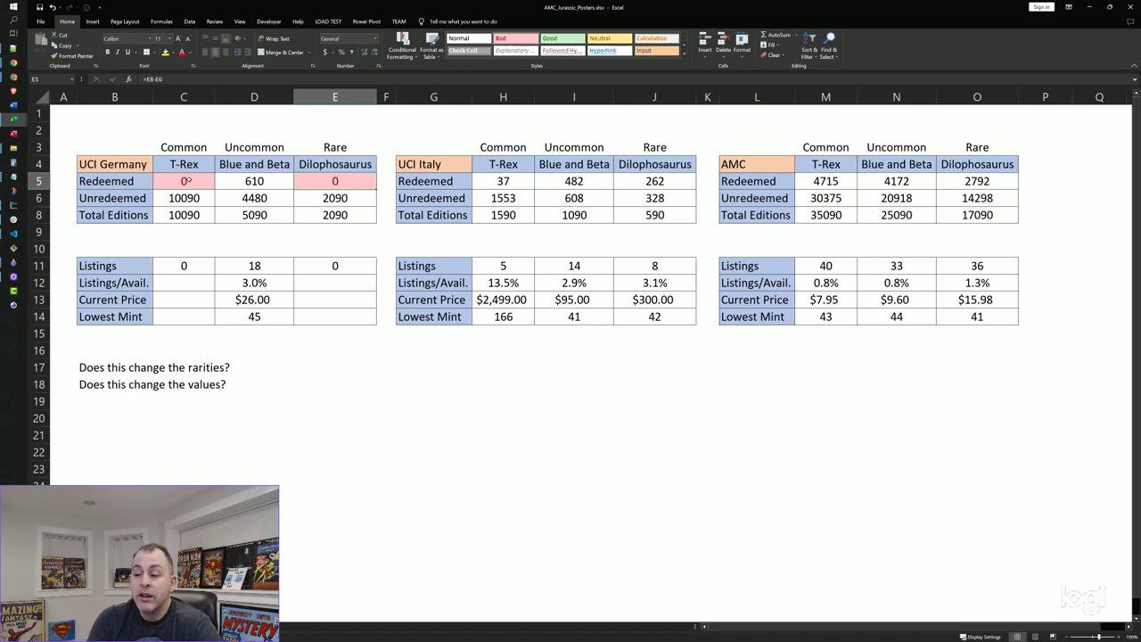
{"action": "left_click_drag", "start_coordinate": [335, 265], "coordinate": [328, 319]}
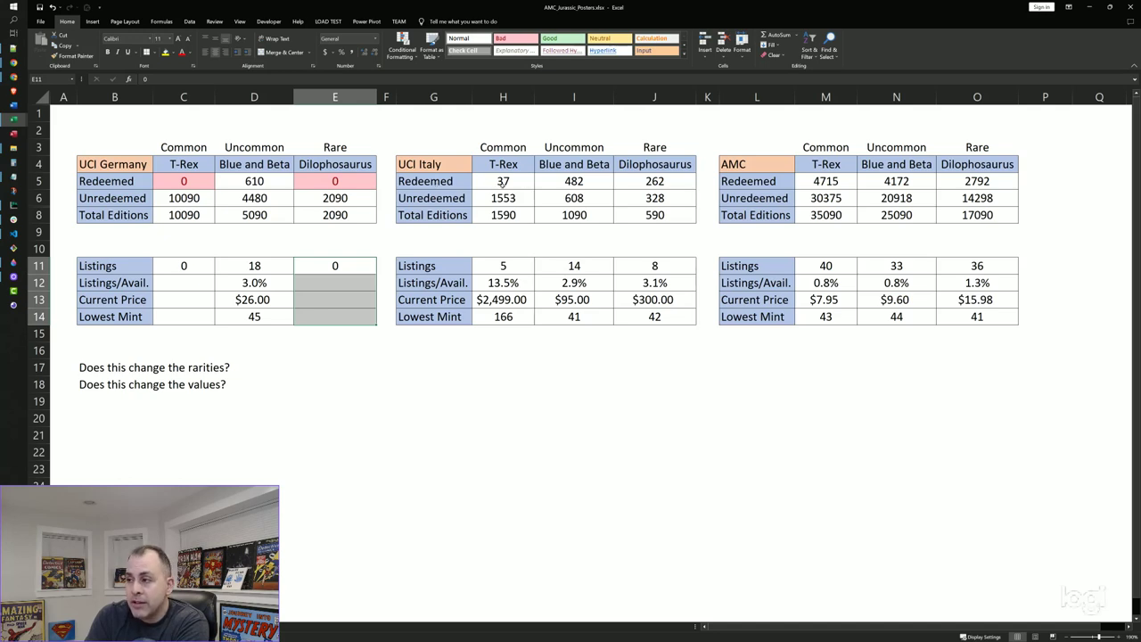
Step: Examine the UCI Italy T-Rex and Dilophosaurus redeemed figures, and compare the lowest mints across the UCI Germany, UCI Italy and AMC tables
{"action": "left_click", "coordinate": [516, 181]}
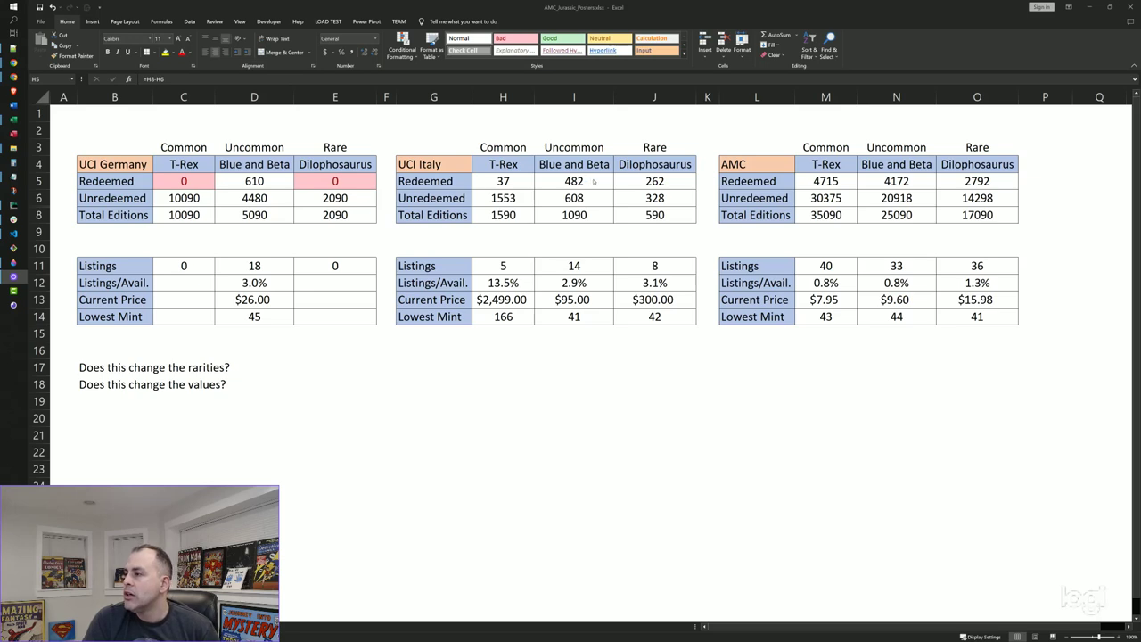
{"action": "left_click", "coordinate": [675, 186]}
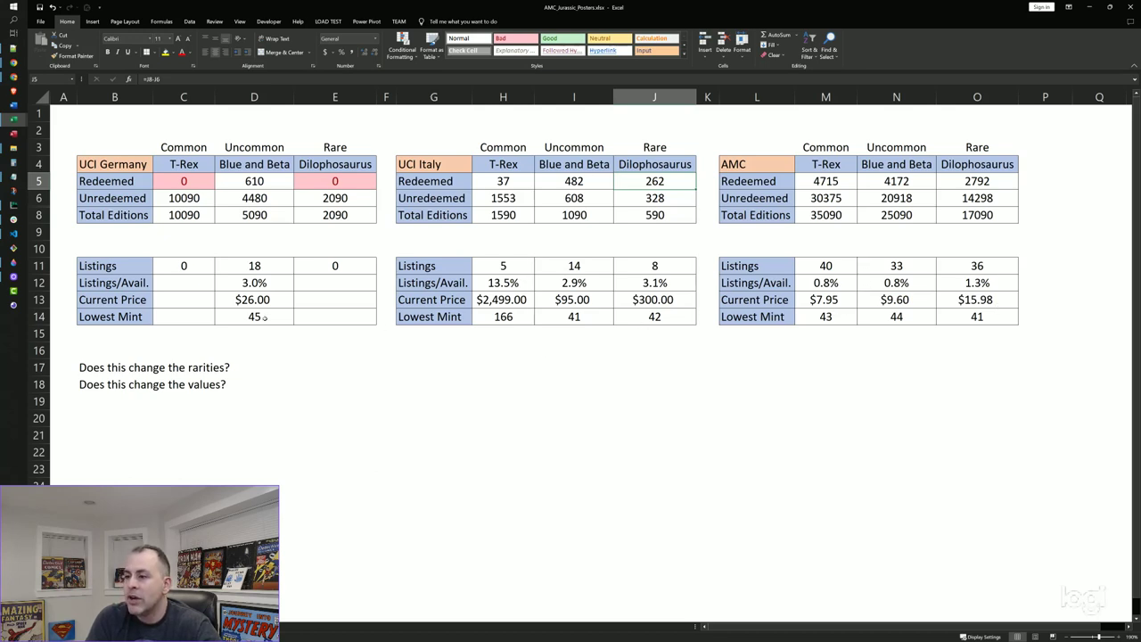
{"action": "left_click", "coordinate": [277, 318]}
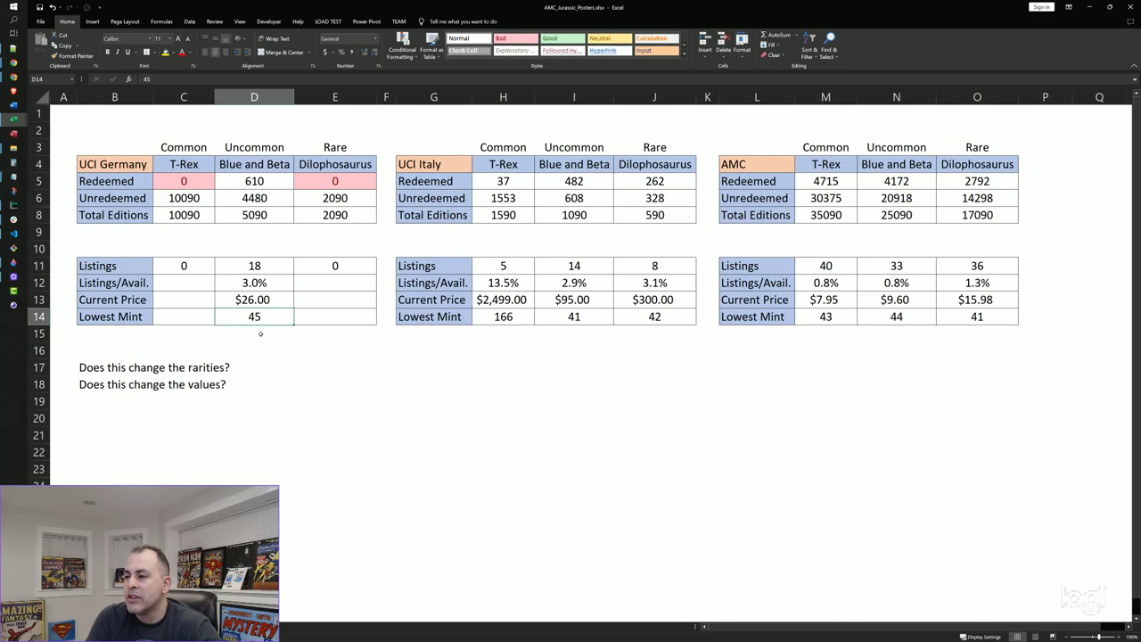
{"action": "left_click", "coordinate": [504, 316]}
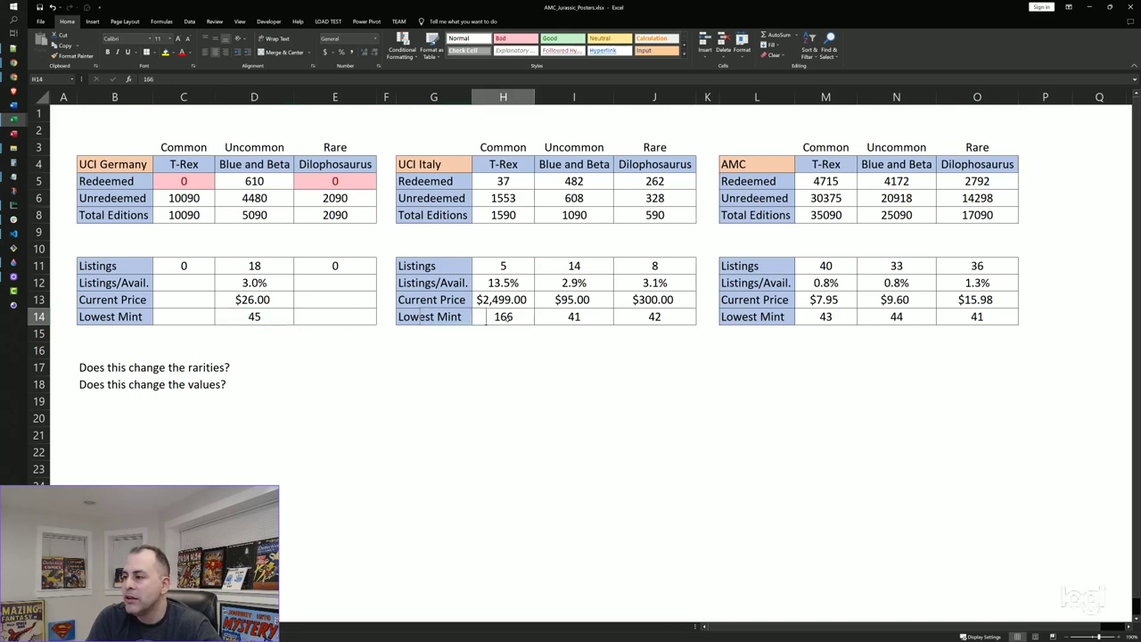
{"action": "left_click", "coordinate": [574, 317]}
{"action": "left_click", "coordinate": [654, 316]}
{"action": "left_click_drag", "start_coordinate": [831, 322], "coordinate": [1022, 329]}
{"action": "left_click", "coordinate": [829, 372]}
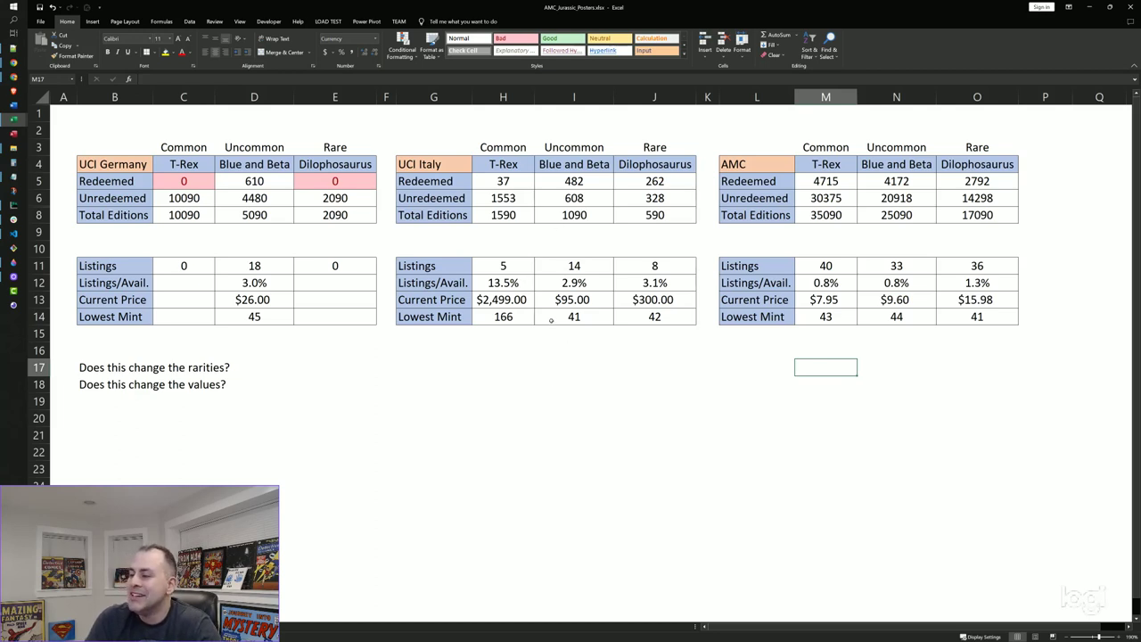
Step: In cell I15, divide the UCI Italy Blue and Beta redeemed count by the UCI Germany one with =I5/D5
{"action": "left_click", "coordinate": [579, 181]}
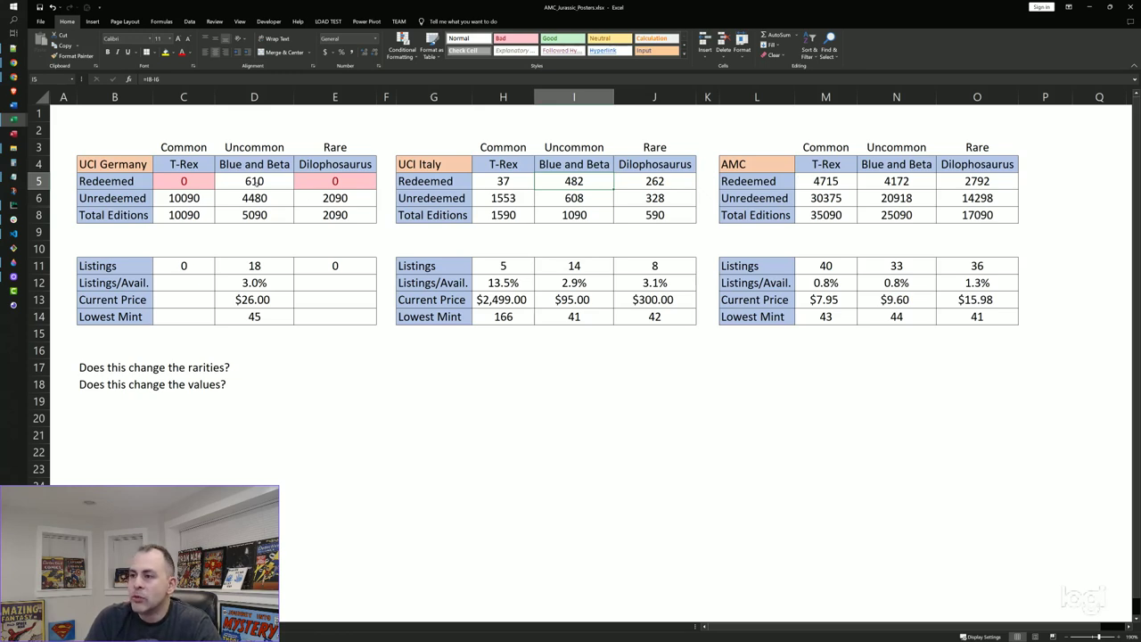
{"action": "left_click", "coordinate": [269, 183]}
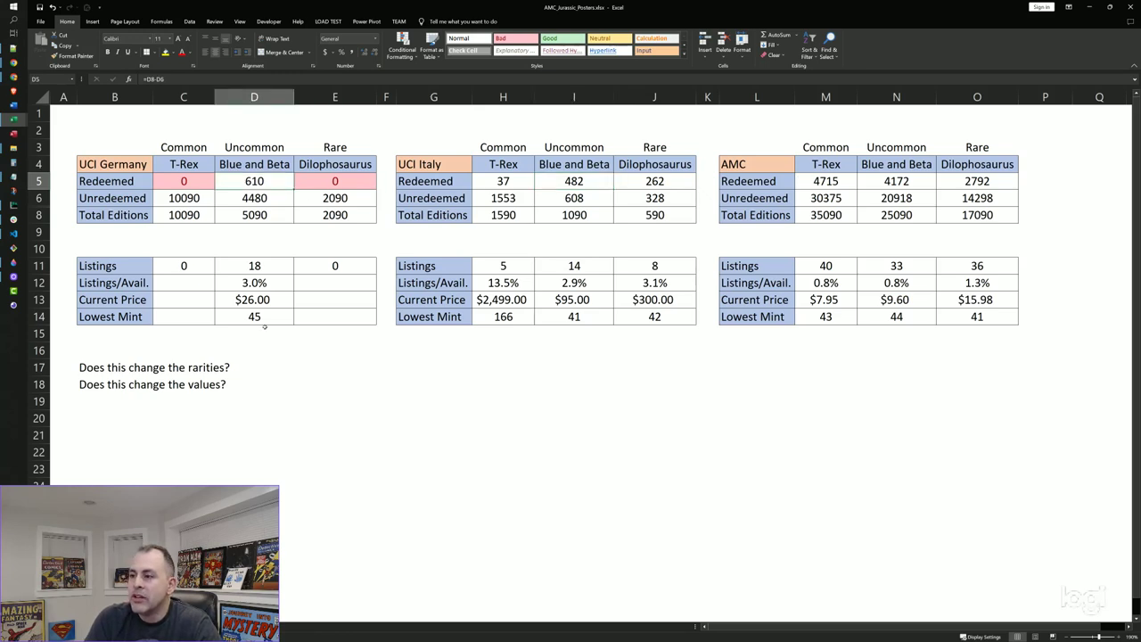
{"action": "left_click", "coordinate": [284, 301]}
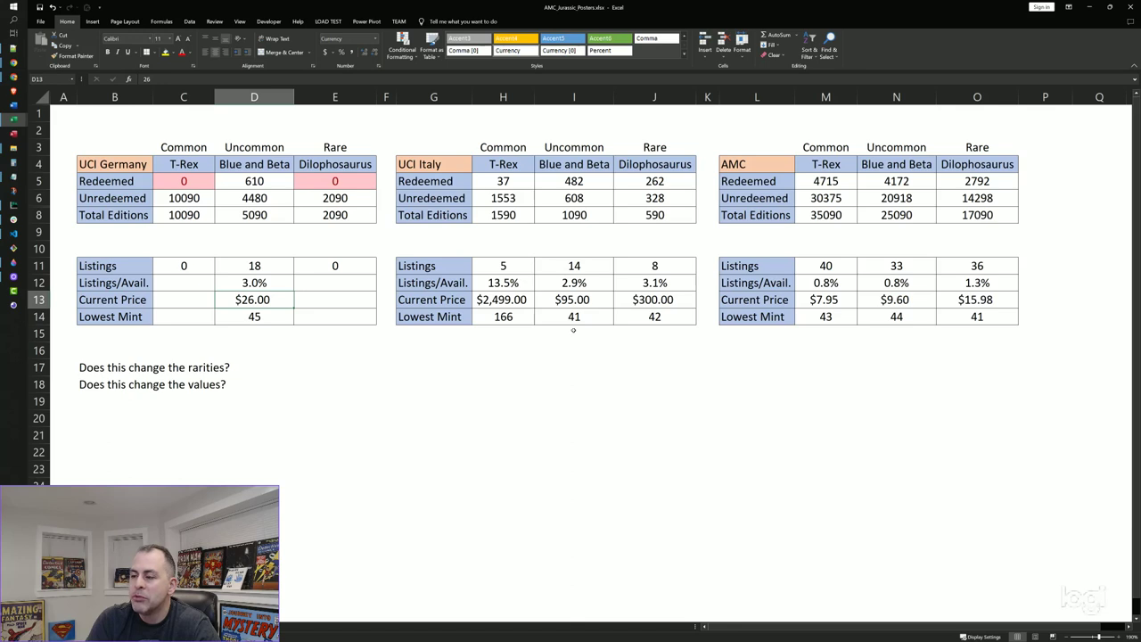
{"action": "left_click", "coordinate": [582, 335]}
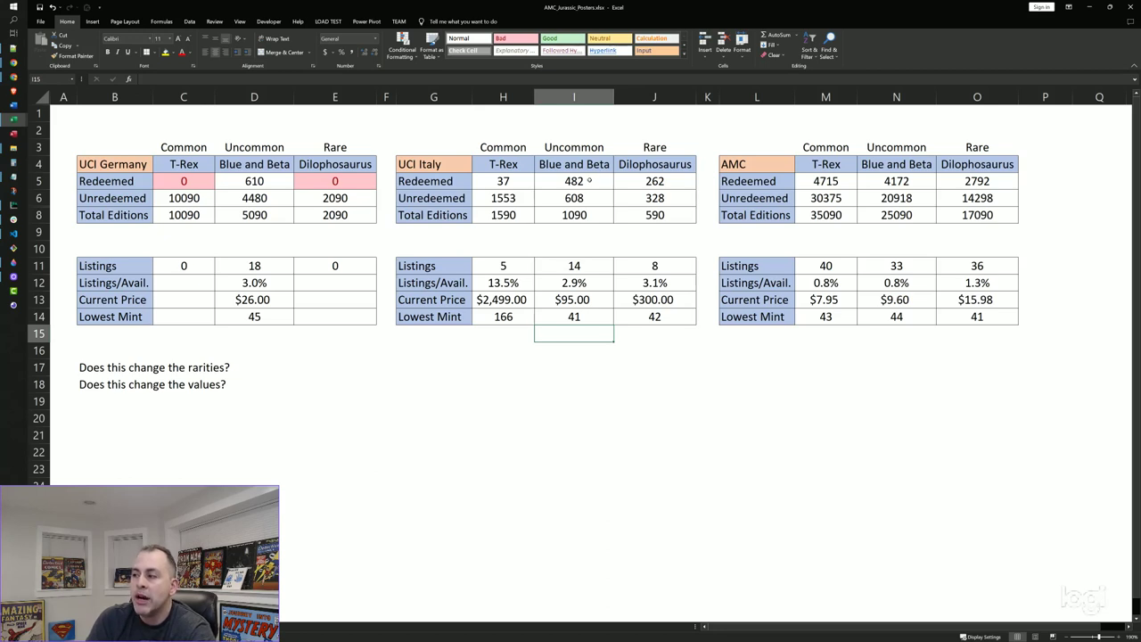
{"action": "type", "text": "="}
{"action": "left_click", "coordinate": [568, 181]}
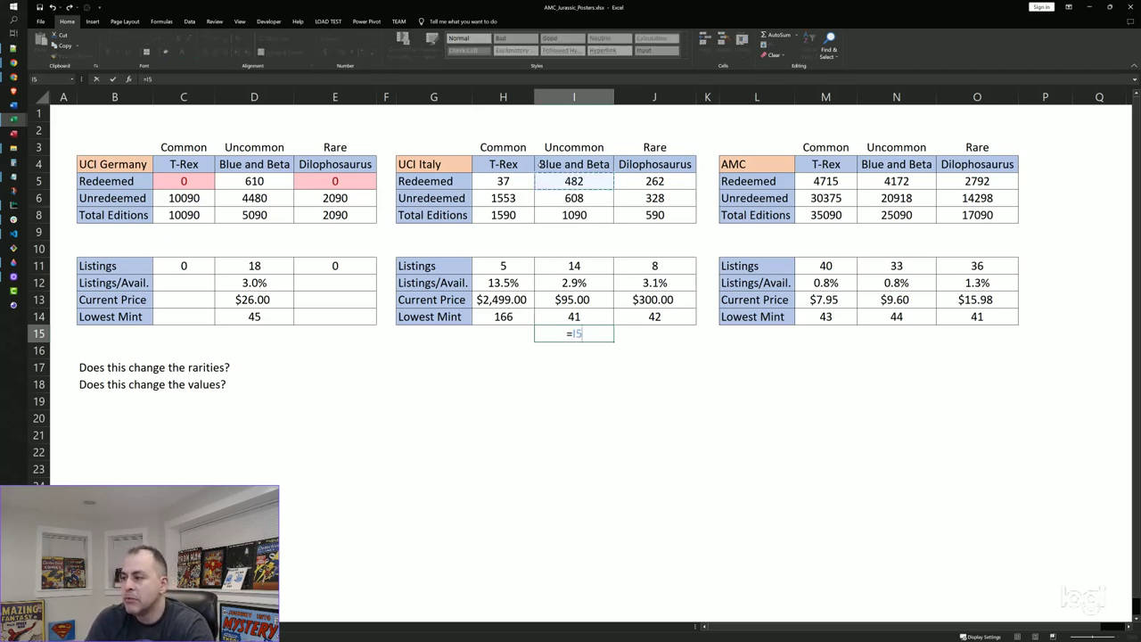
{"action": "type", "text": "/"}
{"action": "left_click", "coordinate": [262, 181]}
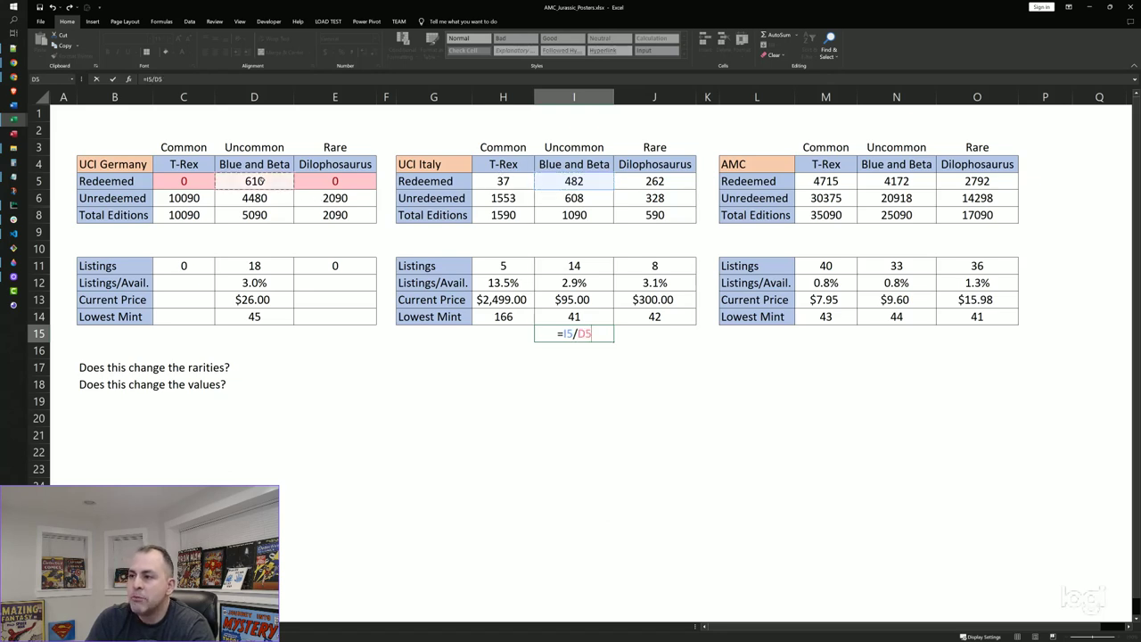
{"action": "key", "text": "Return"}
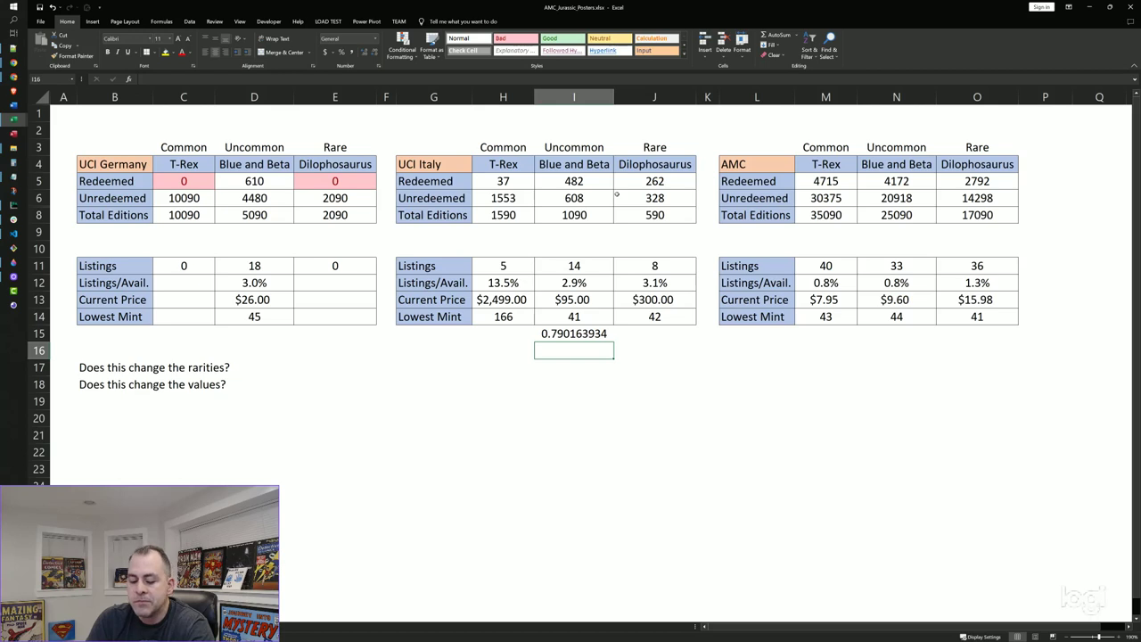
Step: In cell I16, multiply the ratio by the UCI Italy Blue and Beta price with =I15*I13, and compare it with the UCI Germany price
{"action": "type", "text": "="}
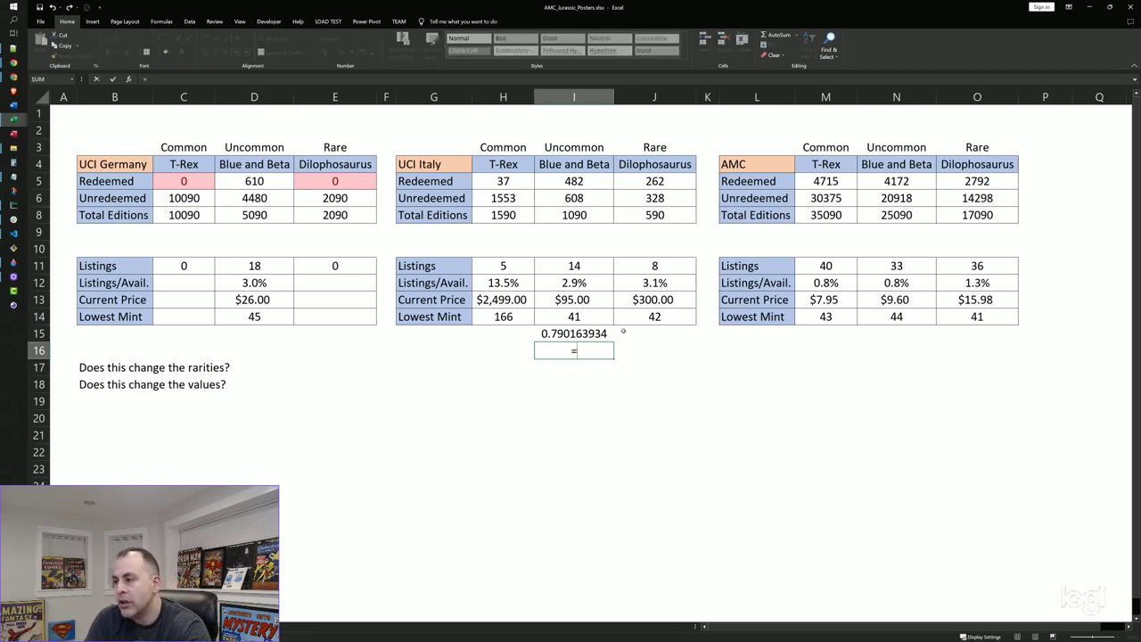
{"action": "left_click", "coordinate": [578, 332]}
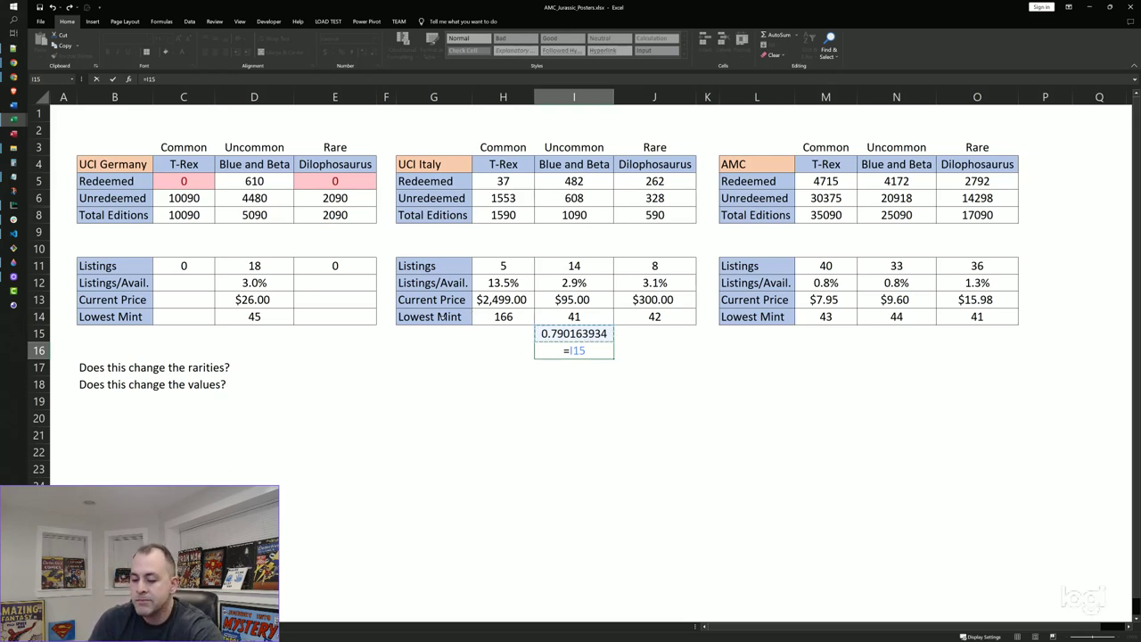
{"action": "type", "text": "*"}
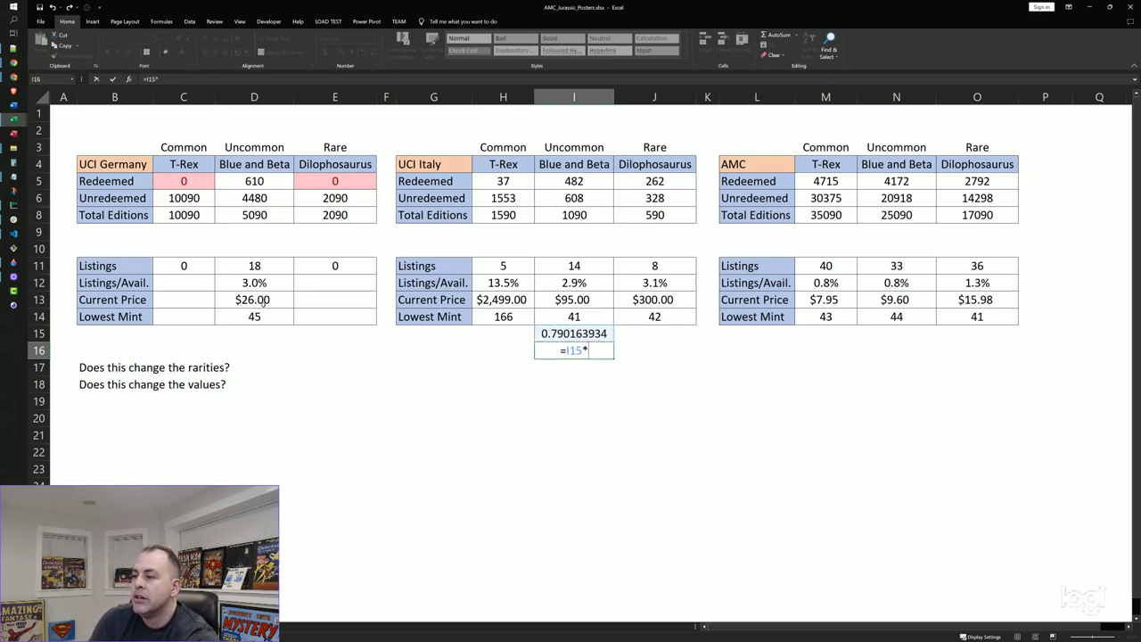
{"action": "left_click", "coordinate": [577, 301]}
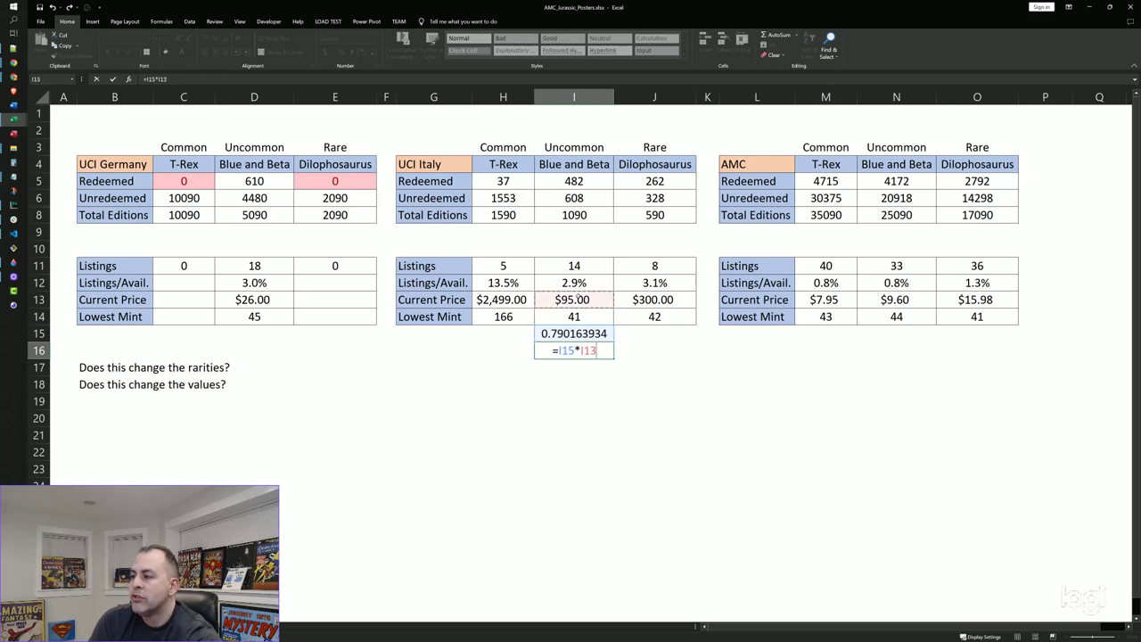
{"action": "key", "text": "Return"}
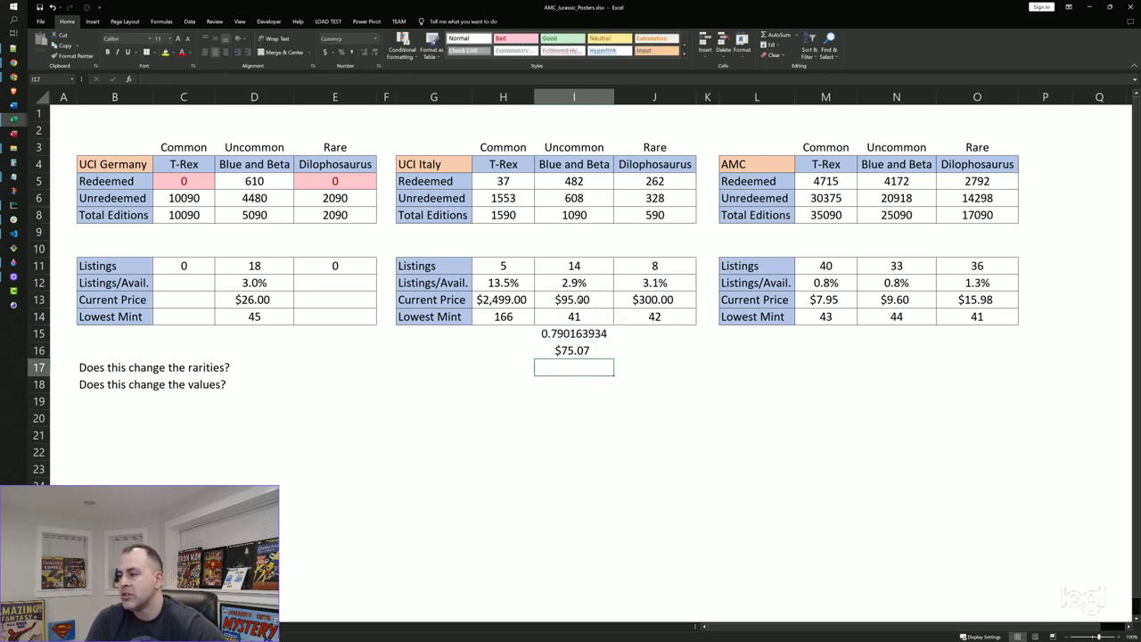
{"action": "left_click", "coordinate": [595, 349]}
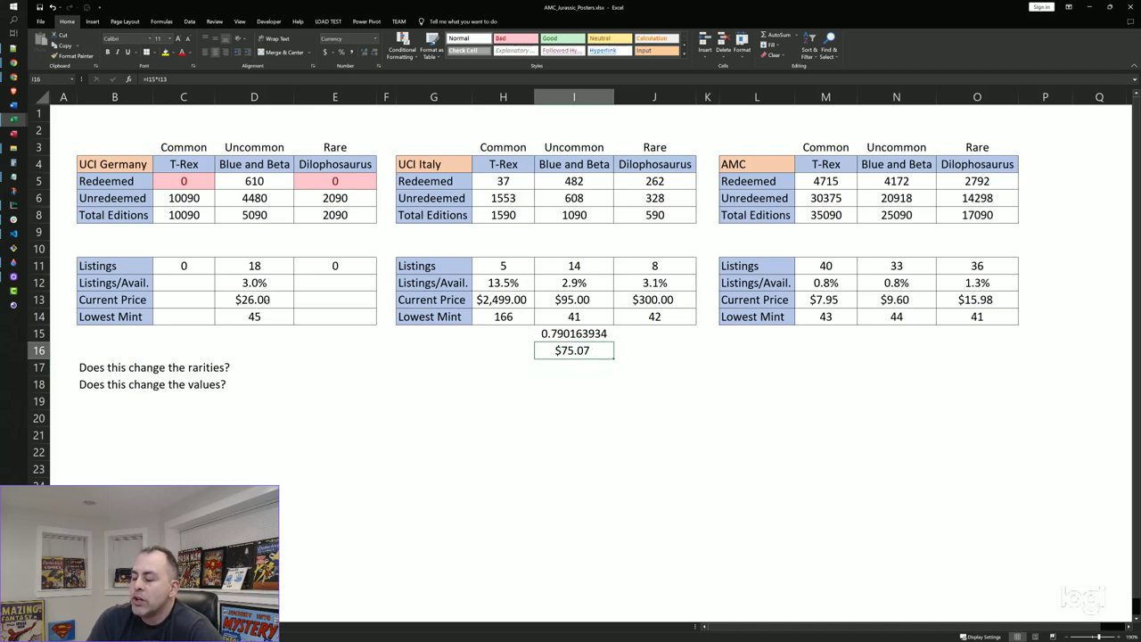
{"action": "left_click", "coordinate": [273, 300]}
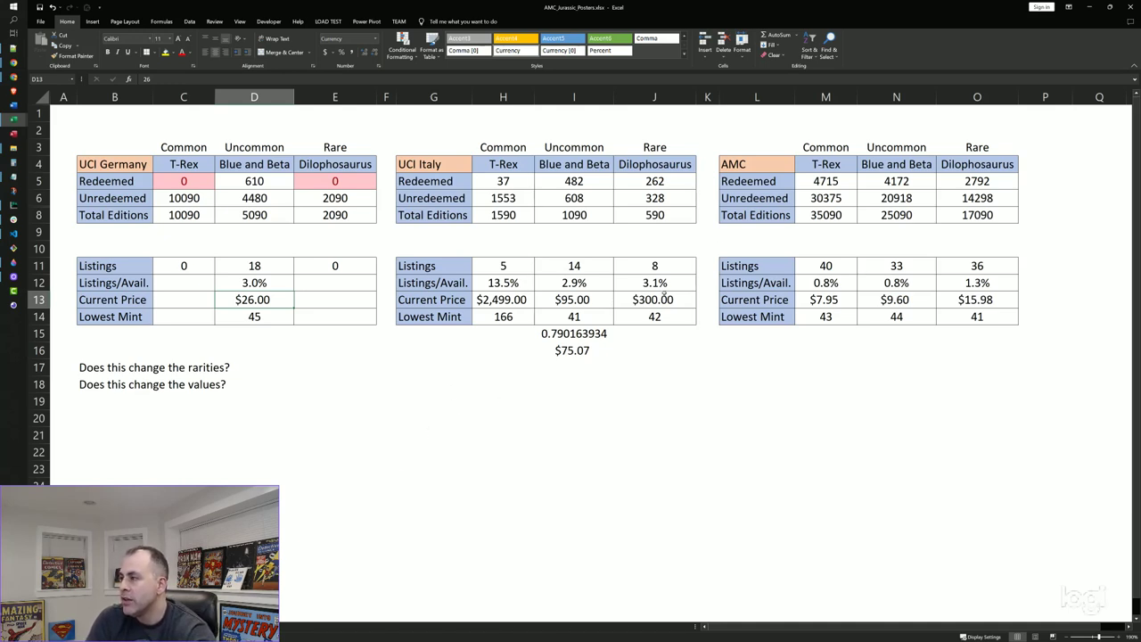
Step: In cell J15, divide the UCI Italy Dilophosaurus redeemed count by the AMC one with =J5/O5
{"action": "left_click", "coordinate": [675, 181]}
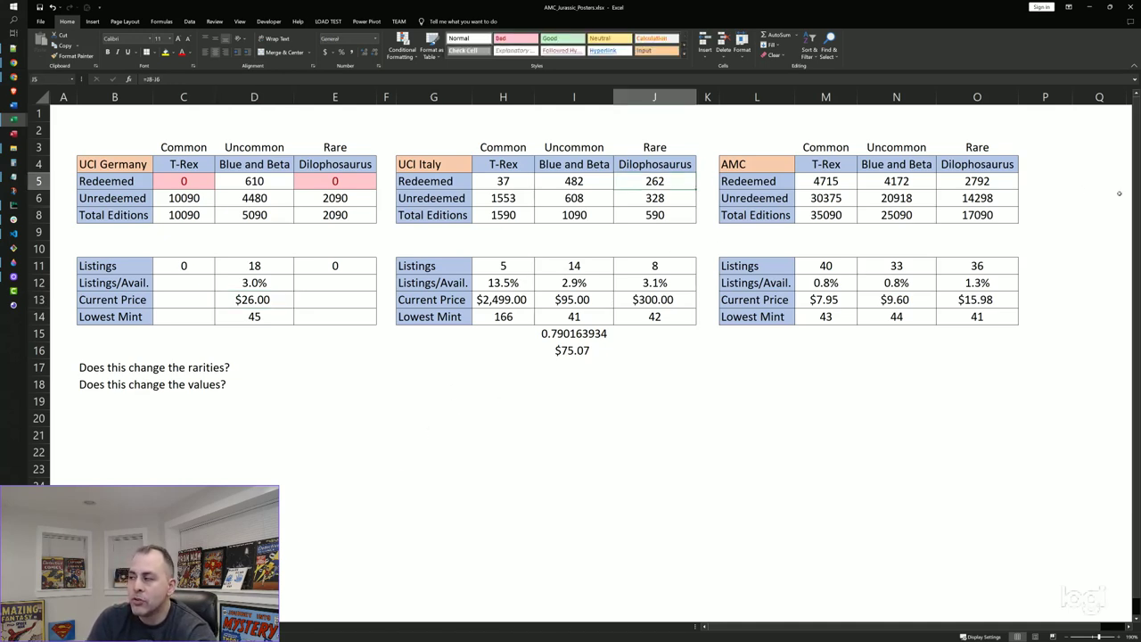
{"action": "left_click", "coordinate": [994, 181]}
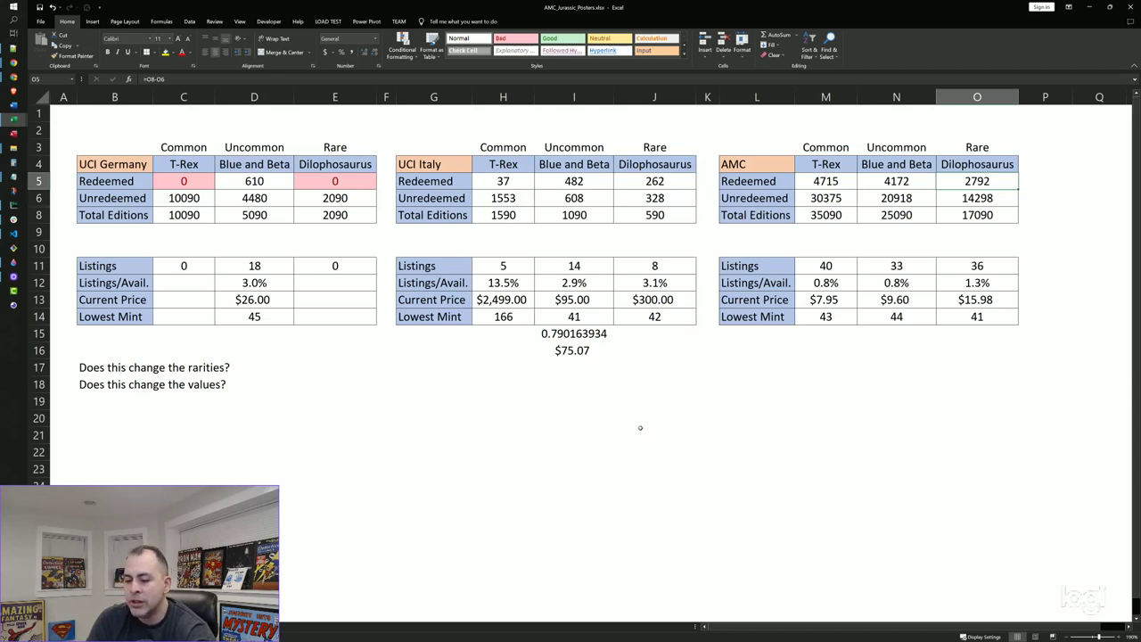
{"action": "left_click", "coordinate": [673, 332]}
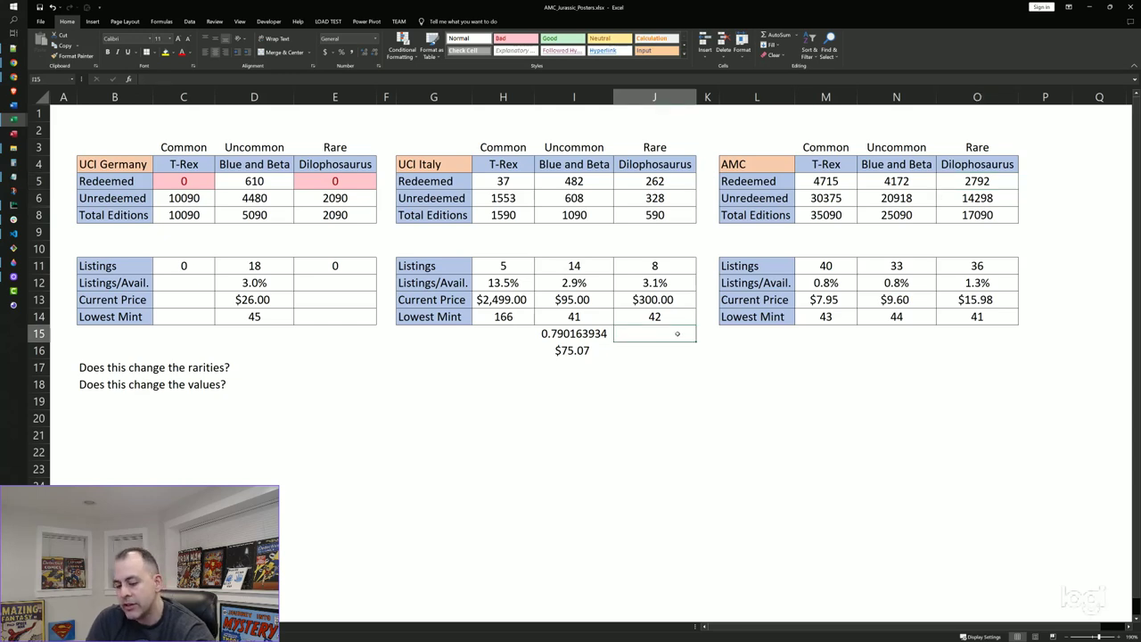
{"action": "type", "text": "="}
{"action": "left_click", "coordinate": [675, 181]}
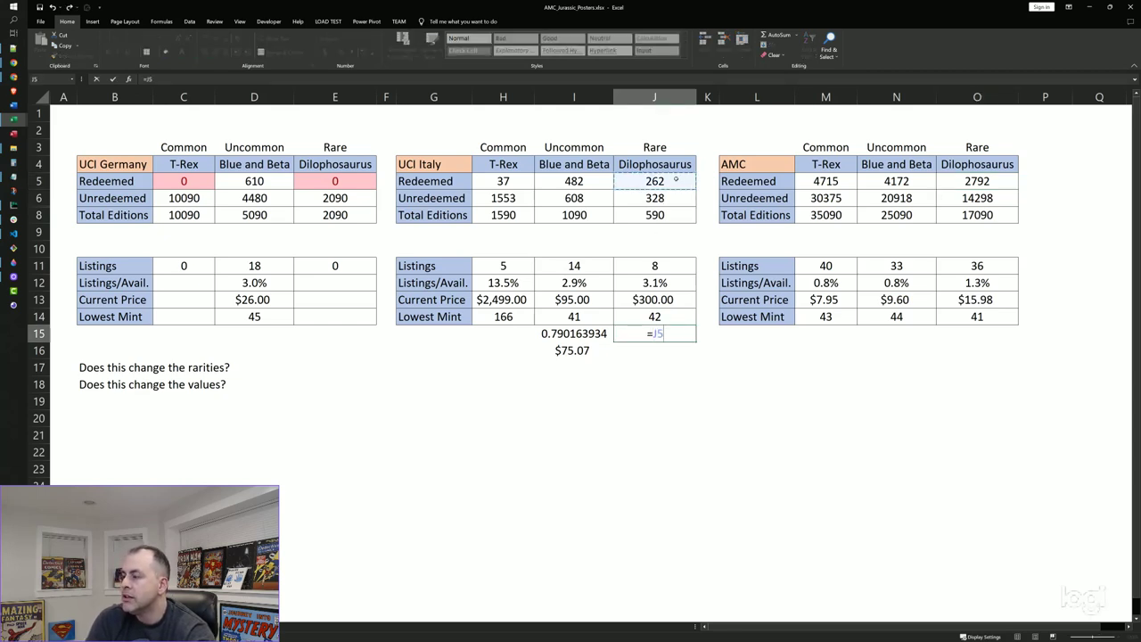
{"action": "type", "text": "/"}
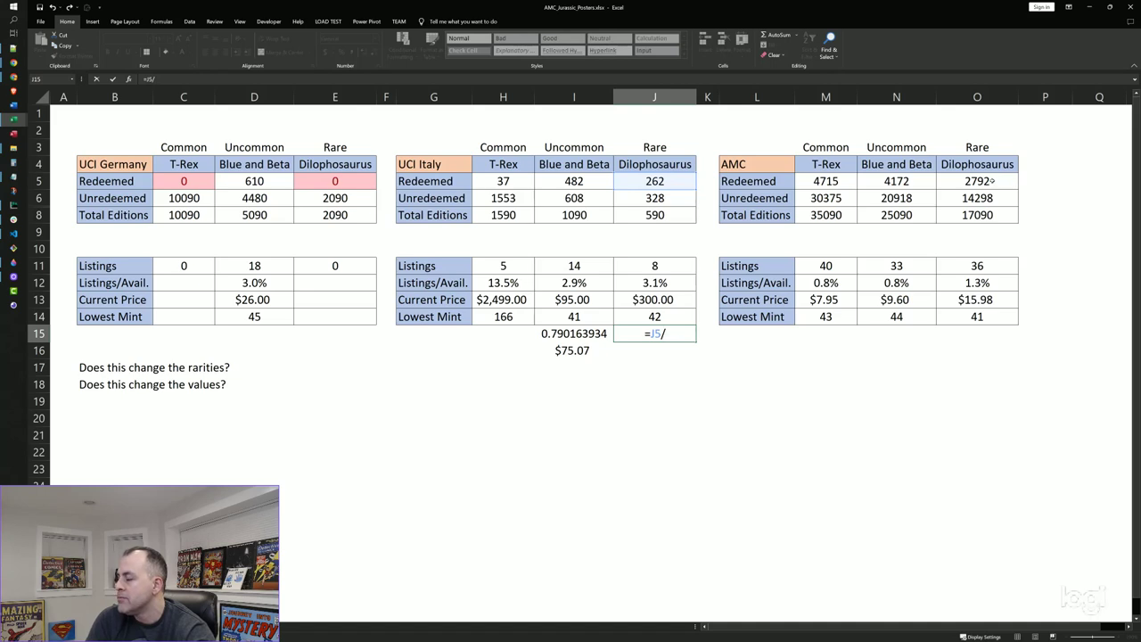
{"action": "left_click", "coordinate": [992, 181]}
{"action": "key", "text": "Return"}
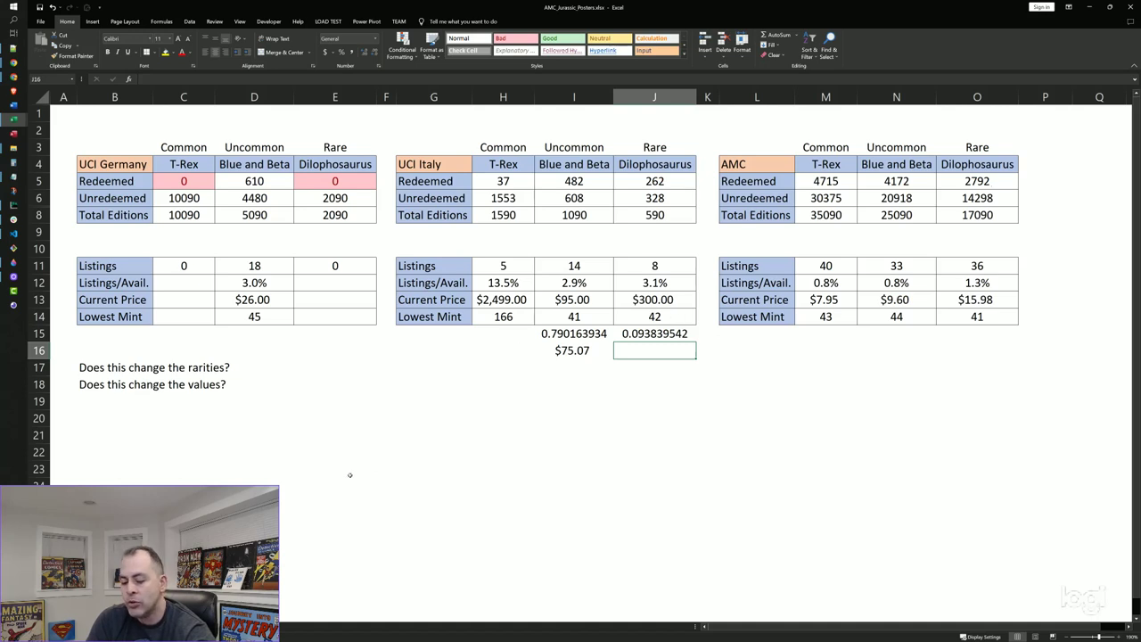
Step: In cell J16, multiply the Dilophosaurus ratio by the UCI Italy Dilophosaurus price with =J15*J13, and check the result
{"action": "type", "text": "="}
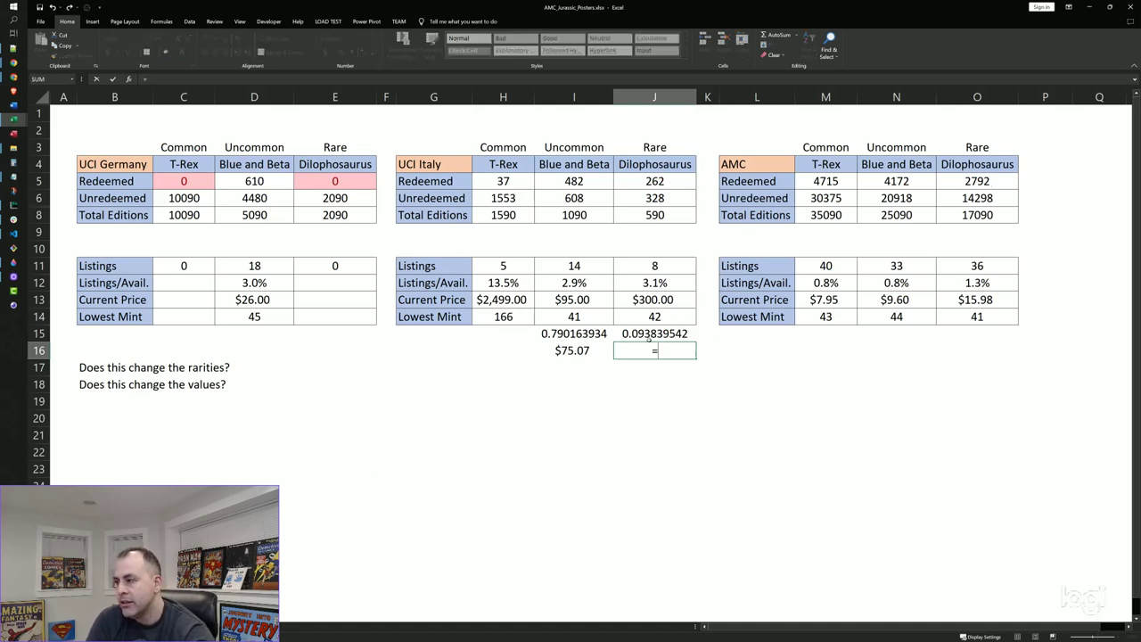
{"action": "left_click", "coordinate": [690, 333]}
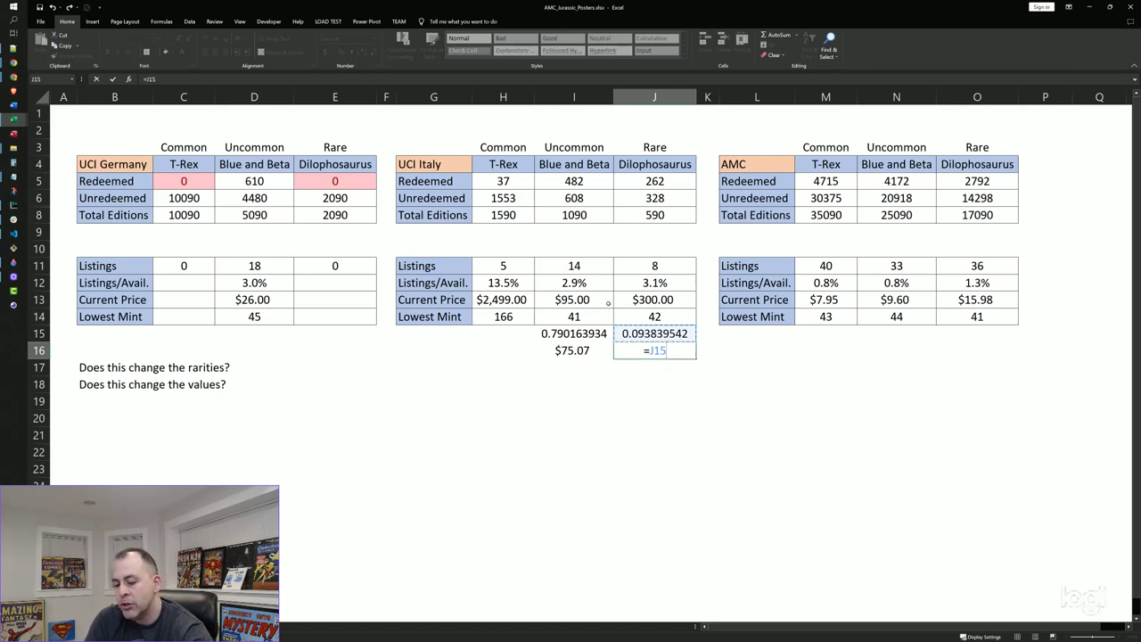
{"action": "type", "text": "*"}
{"action": "left_click", "coordinate": [671, 301]}
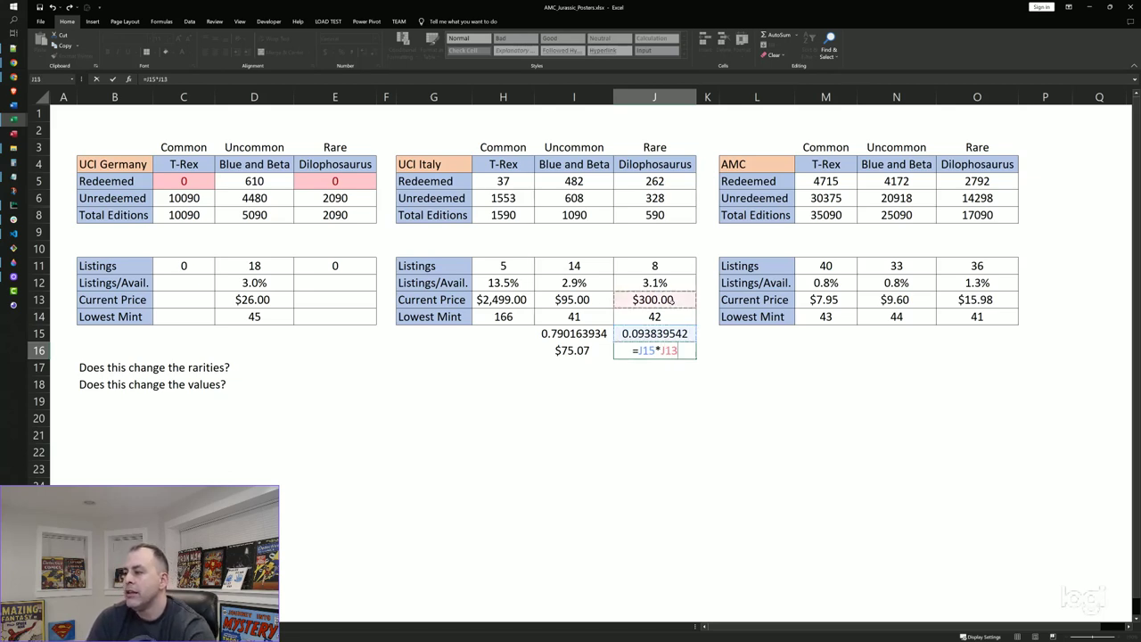
{"action": "key", "text": "Return"}
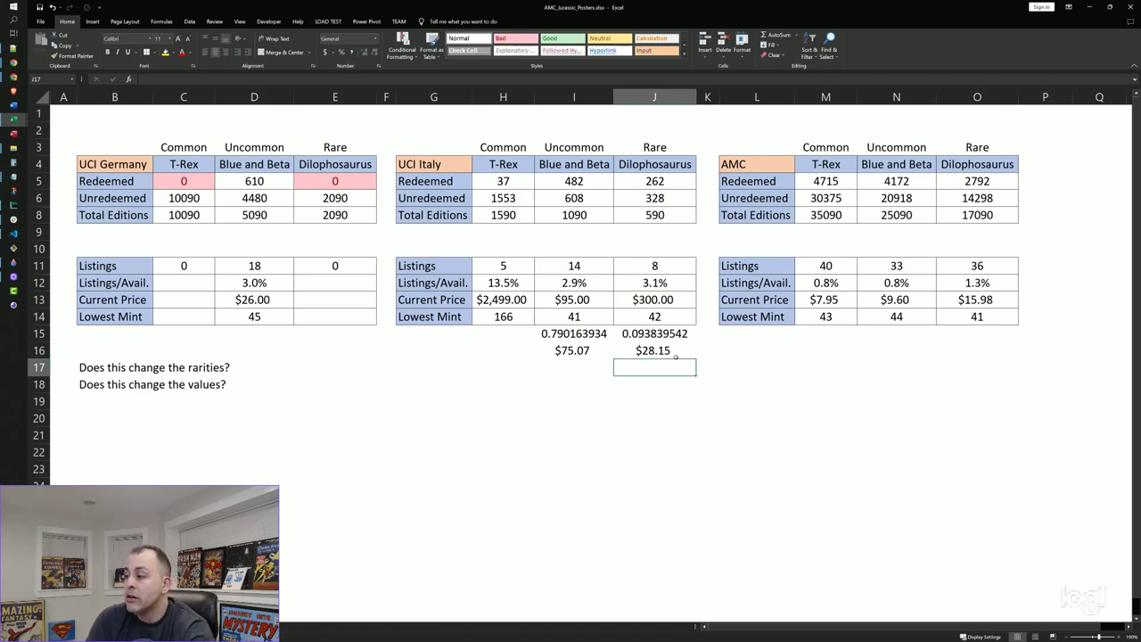
{"action": "left_click", "coordinate": [692, 348]}
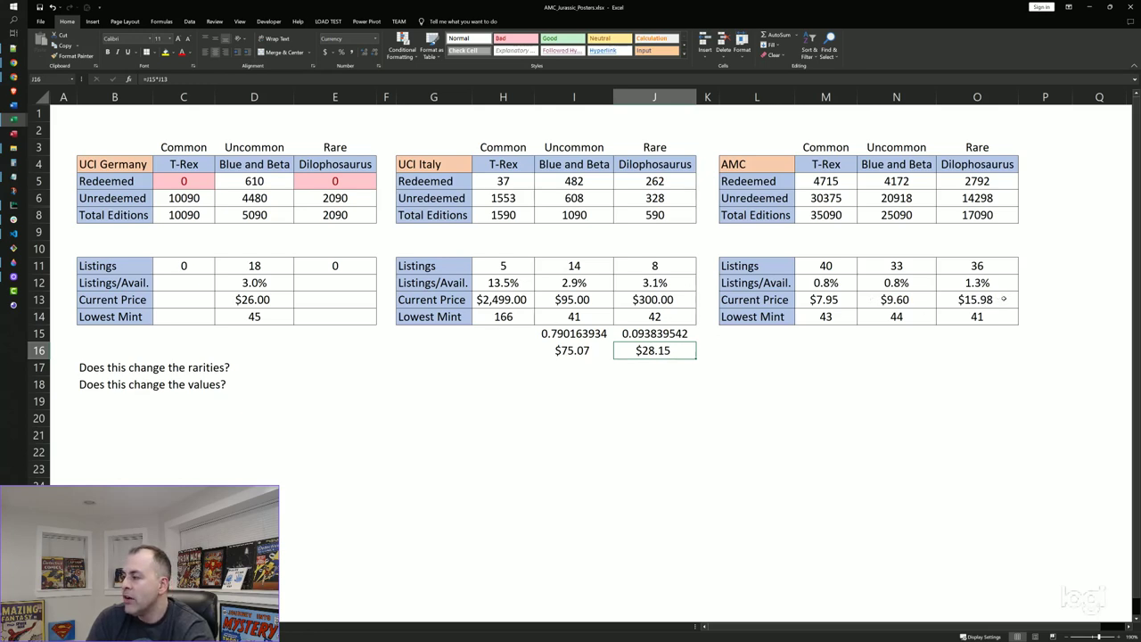
Step: Examine the redeemed counts and current prices of the UCI Italy Dilophosaurus and AMC T-Rex posters, ending at empty cell M15
{"action": "left_click", "coordinate": [670, 182]}
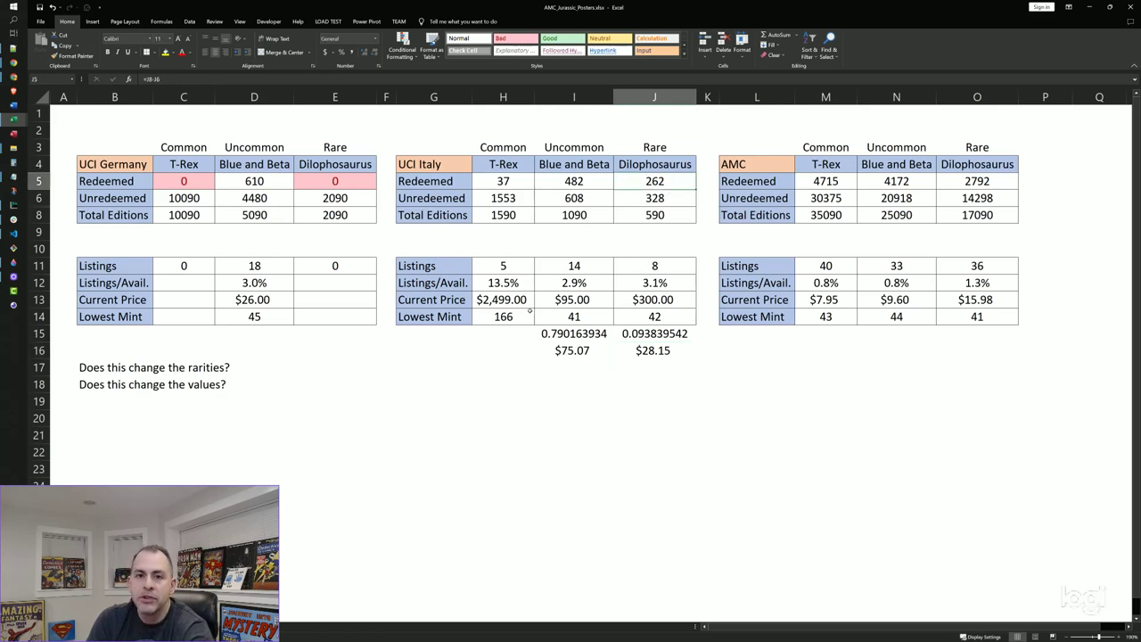
{"action": "left_click", "coordinate": [654, 299]}
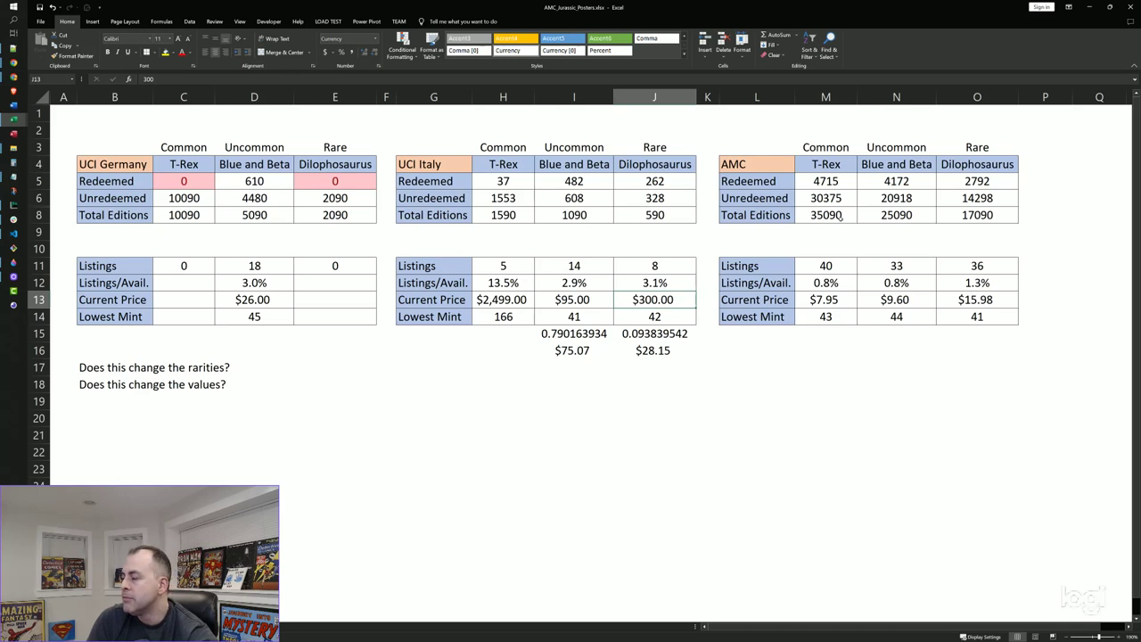
{"action": "left_click", "coordinate": [842, 183]}
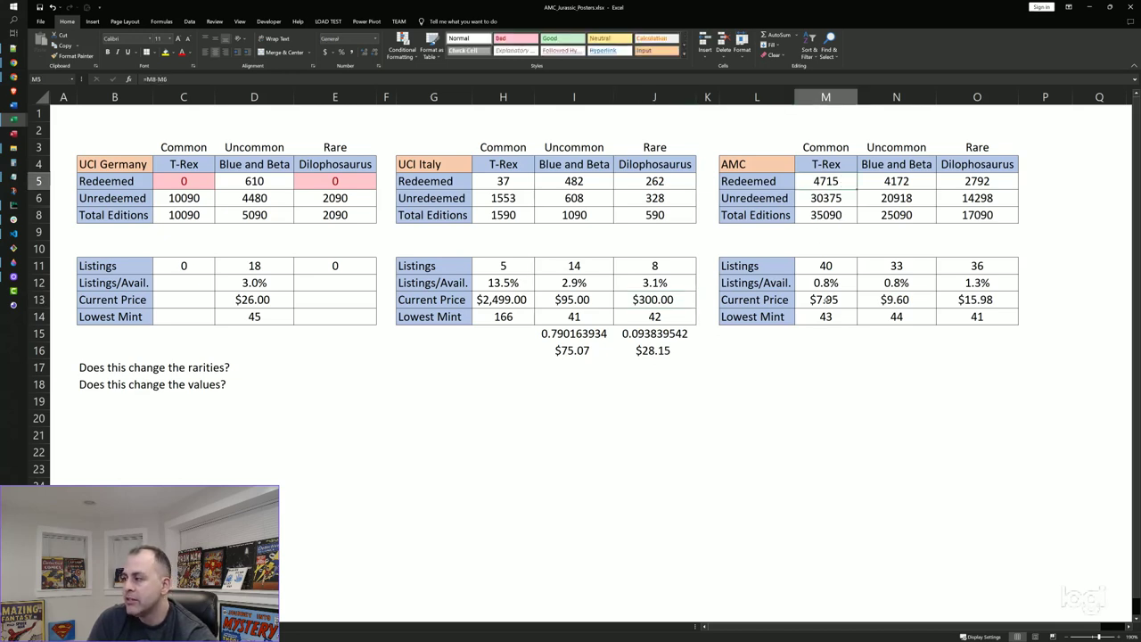
{"action": "left_click", "coordinate": [829, 301]}
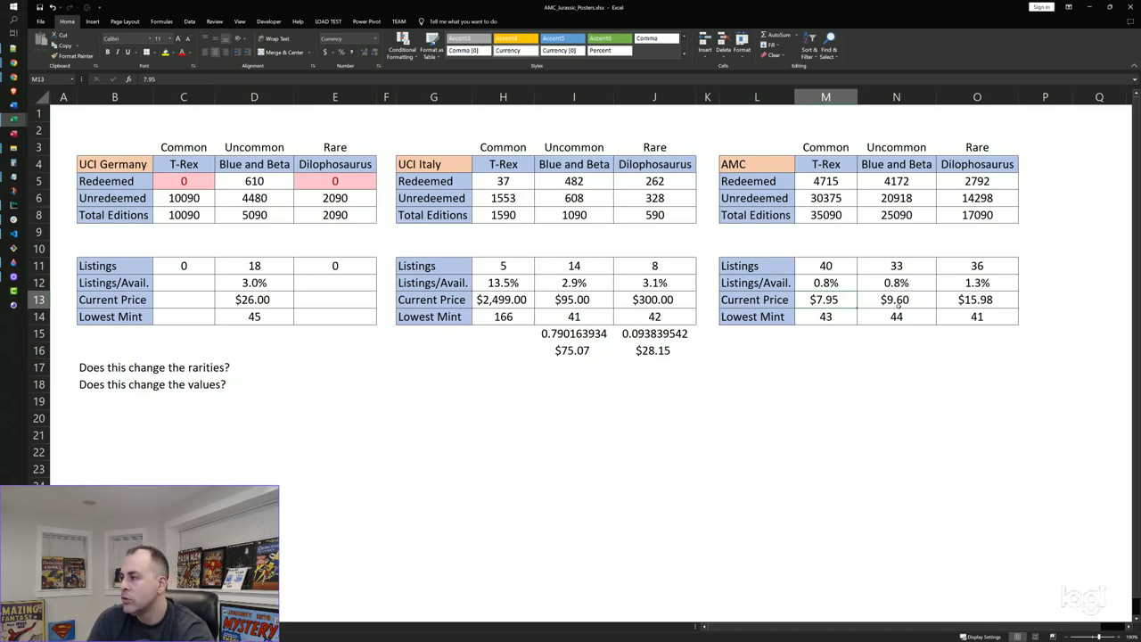
{"action": "left_click", "coordinate": [834, 332]}
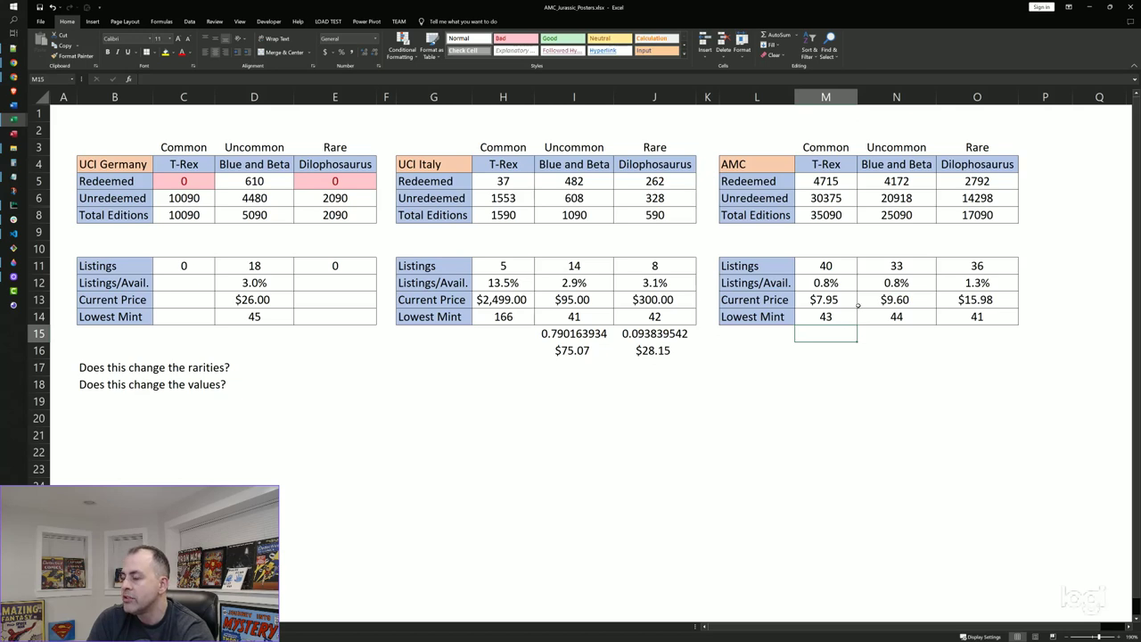
Step: In cell N15, divide the AMC Blue and Beta redeemed count by the UCI Italy one with =N5/I5
{"action": "type", "text": "="}
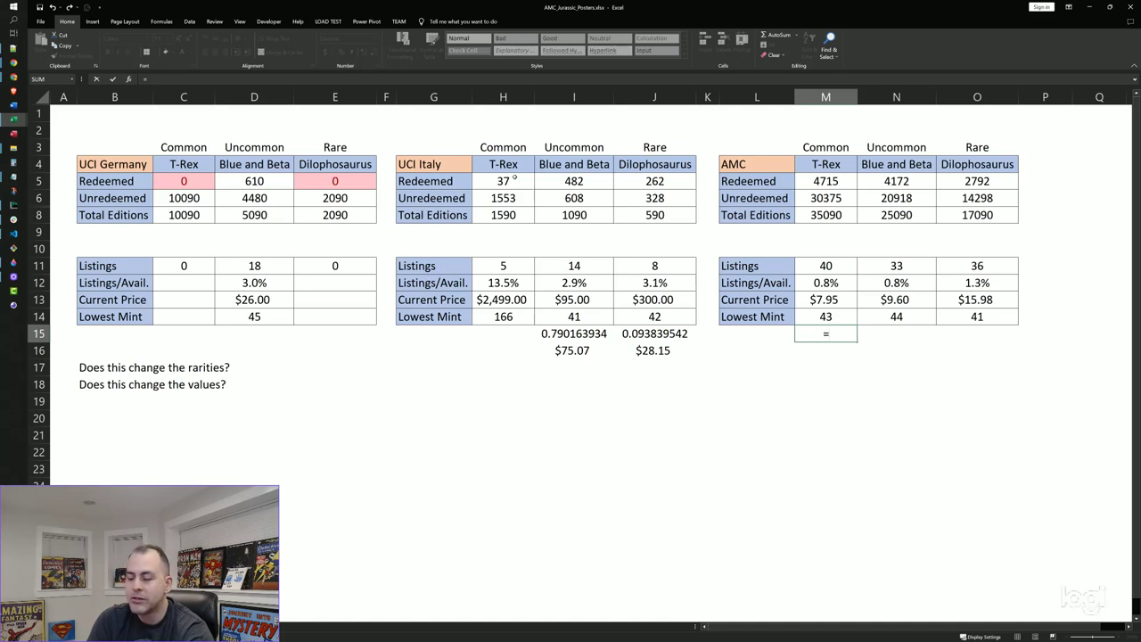
{"action": "key", "text": "Escape"}
{"action": "left_click", "coordinate": [910, 328]}
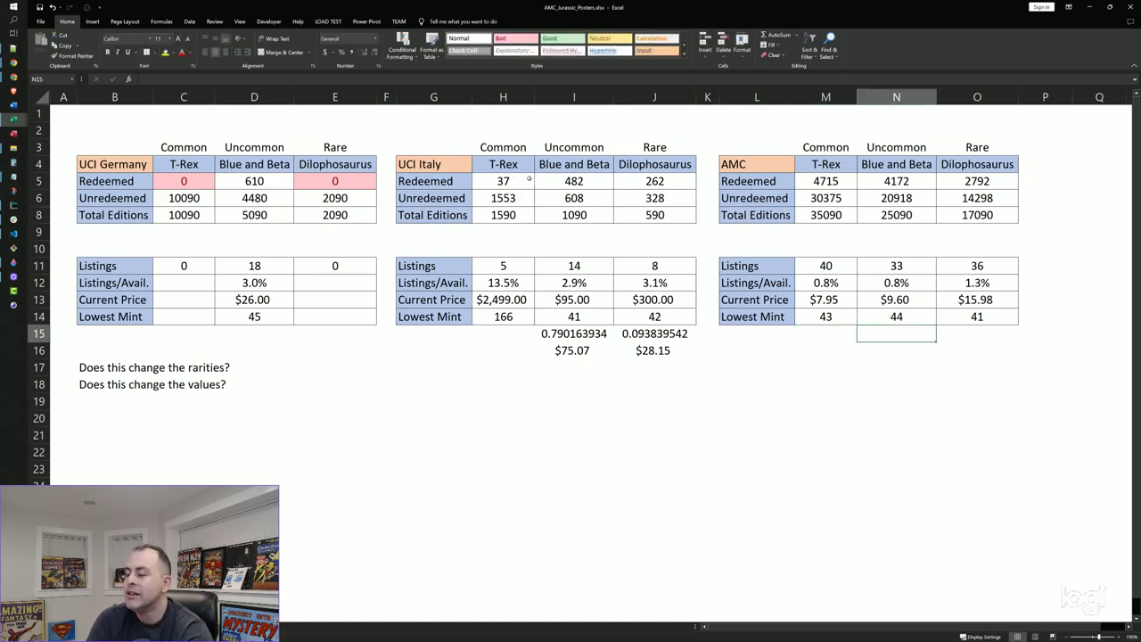
{"action": "type", "text": "="}
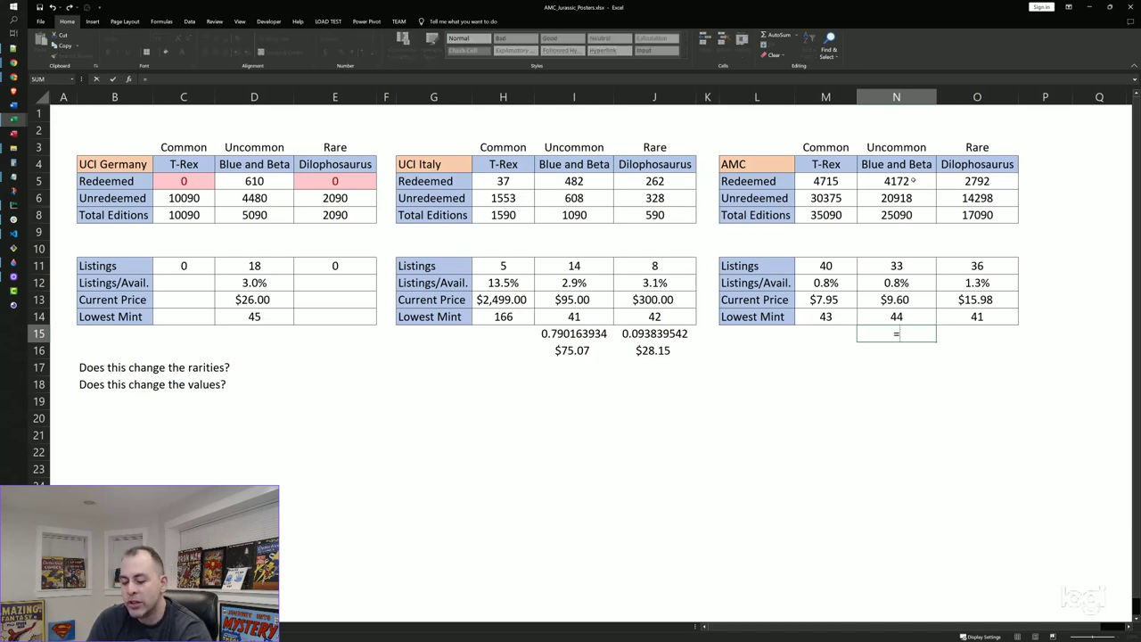
{"action": "left_click", "coordinate": [913, 181]}
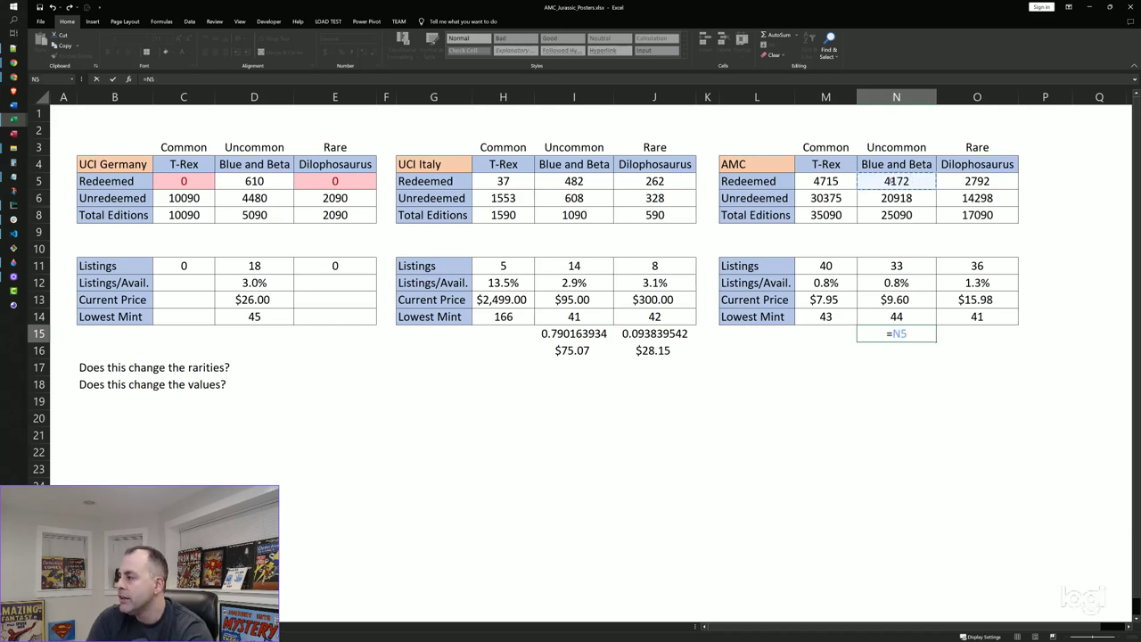
{"action": "type", "text": "/"}
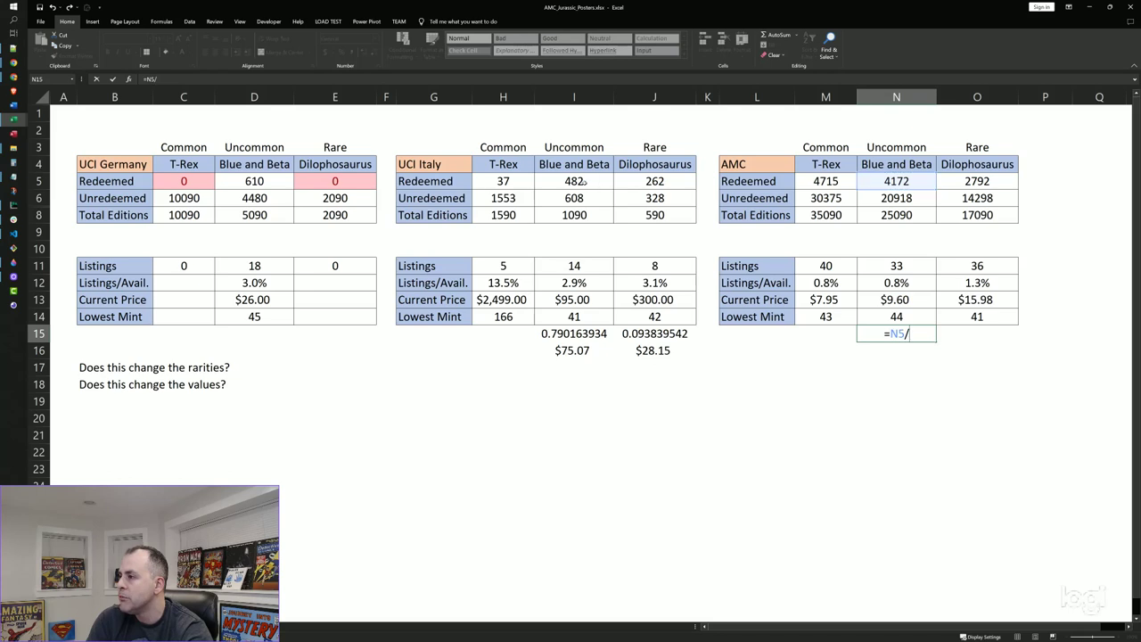
{"action": "left_click", "coordinate": [585, 180]}
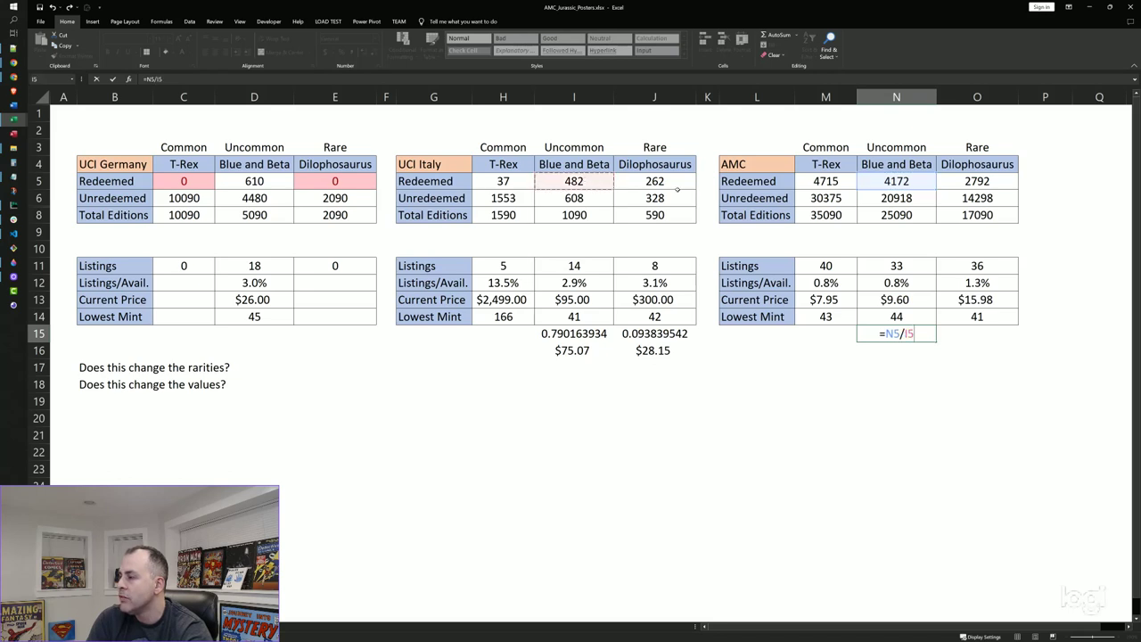
{"action": "key", "text": "Return"}
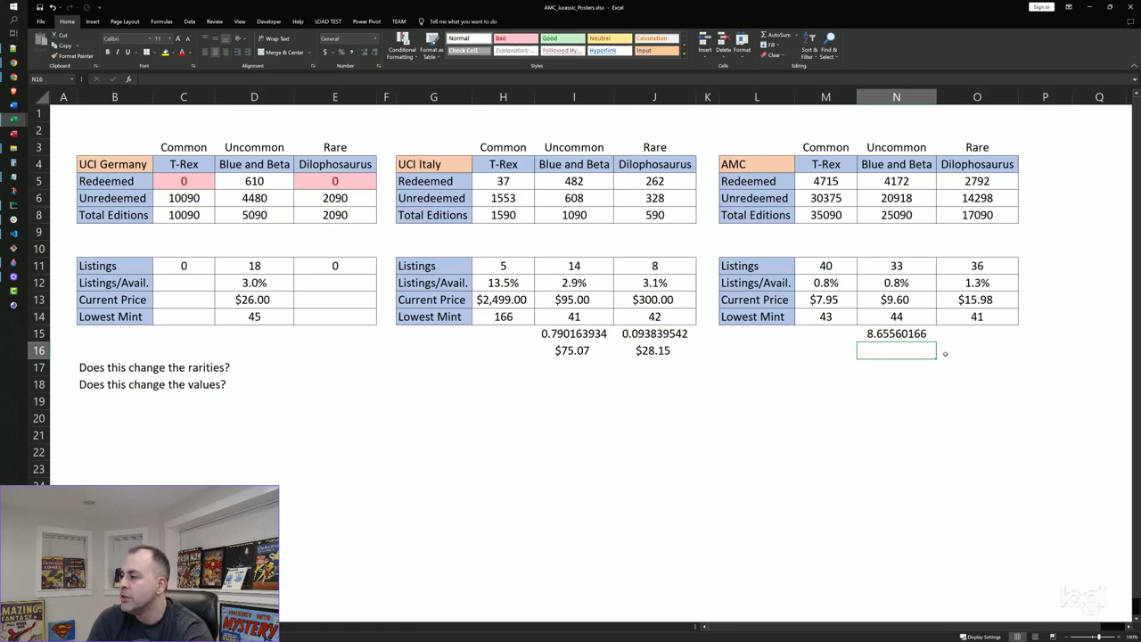
Step: In cell N16, multiply the AMC-to-Italy ratio by the AMC Blue and Beta current price with =N15*N13
{"action": "type", "text": "="}
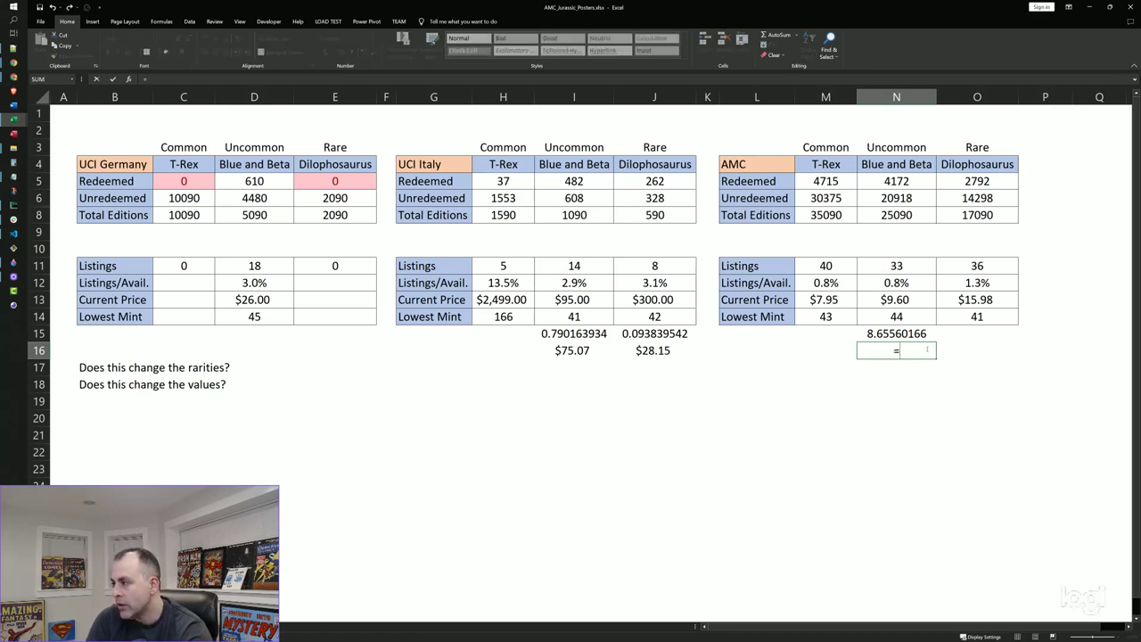
{"action": "left_click", "coordinate": [901, 334]}
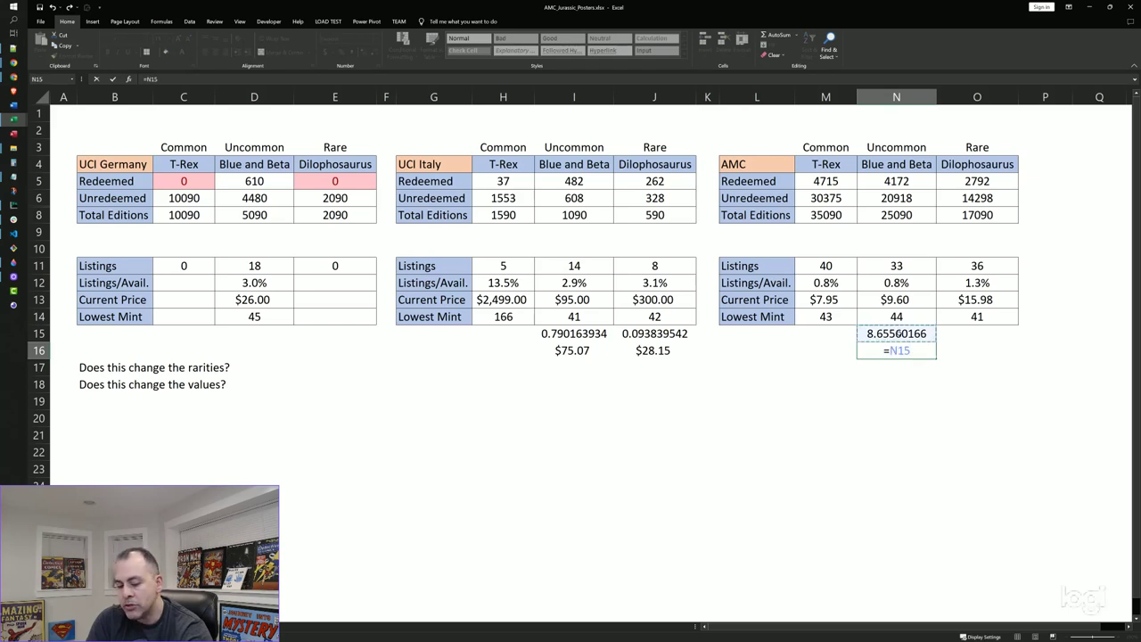
{"action": "type", "text": "*"}
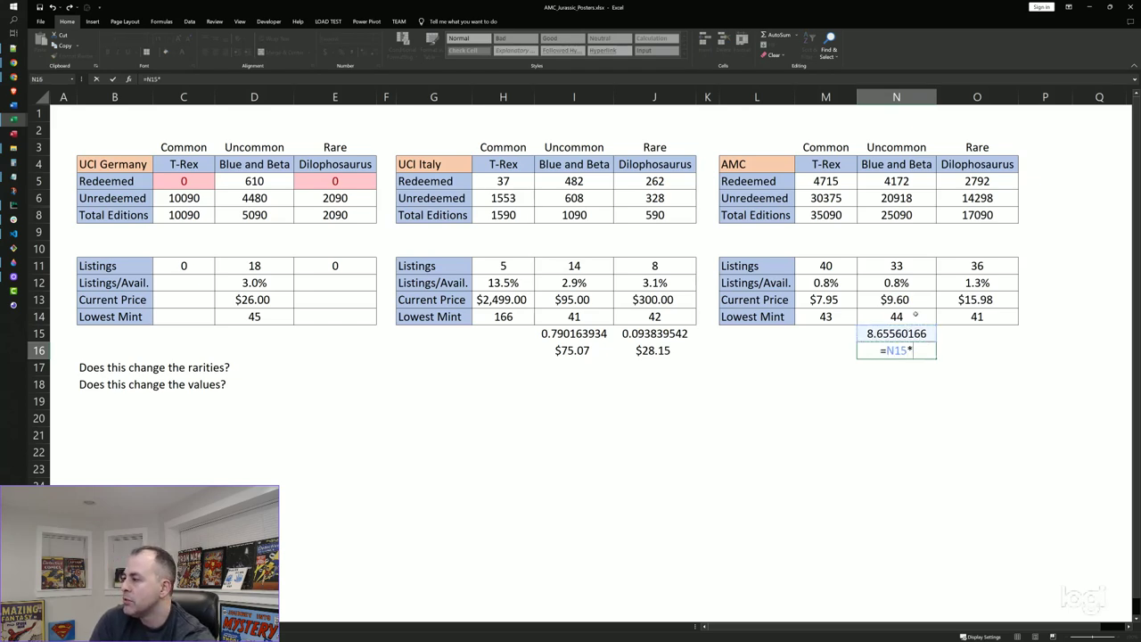
{"action": "left_click", "coordinate": [906, 300]}
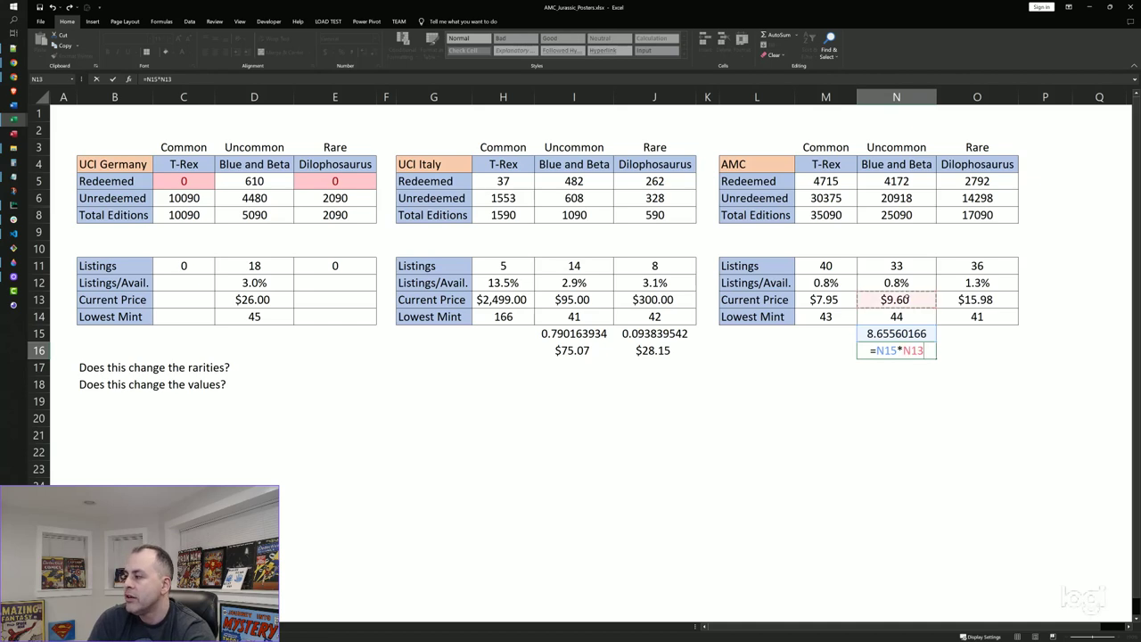
{"action": "key", "text": "Return"}
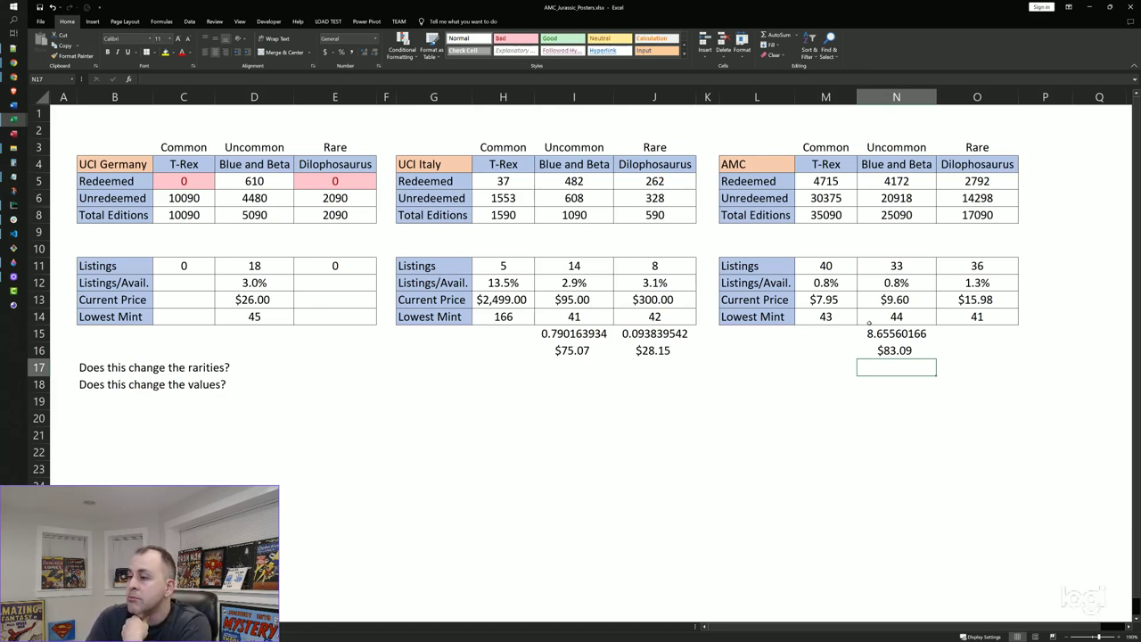
Step: Apply the Neutral cell style to the estimate in N16 and copy its formatting to the UCI Italy Blue and Beta price in I13
{"action": "left_click", "coordinate": [921, 354]}
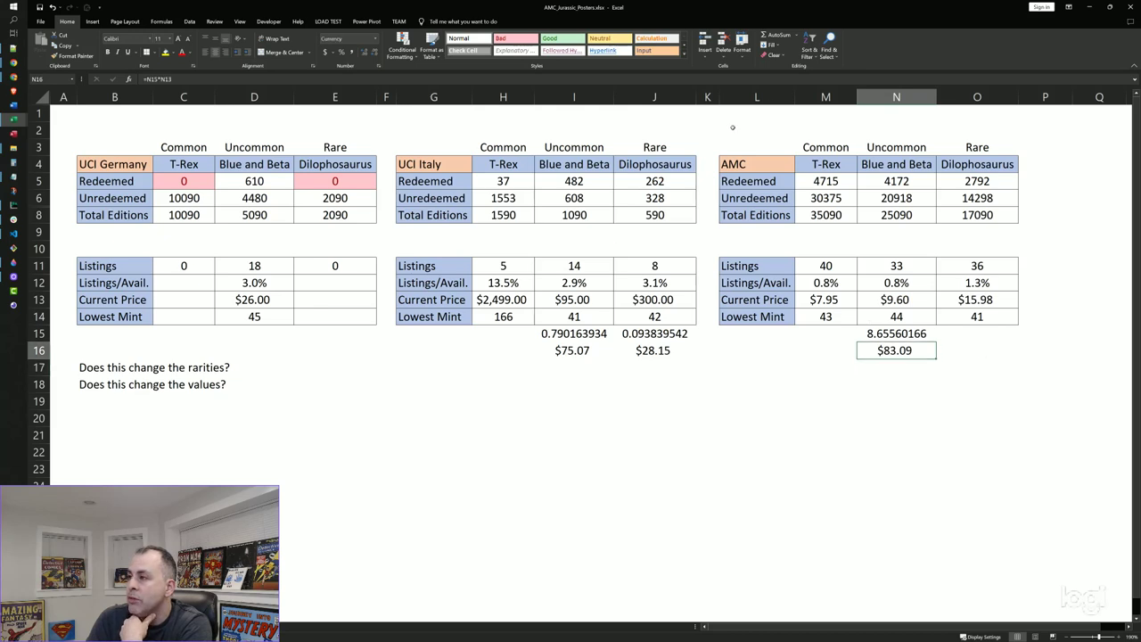
{"action": "left_click", "coordinate": [609, 39]}
{"action": "left_click", "coordinate": [563, 300]}
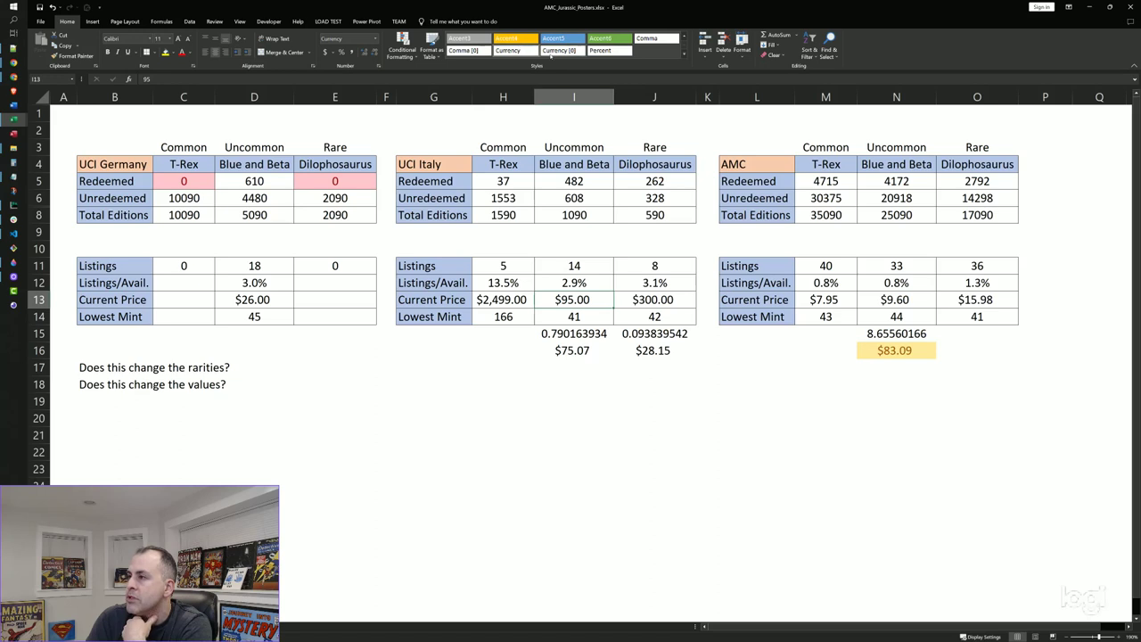
{"action": "left_click", "coordinate": [872, 351]}
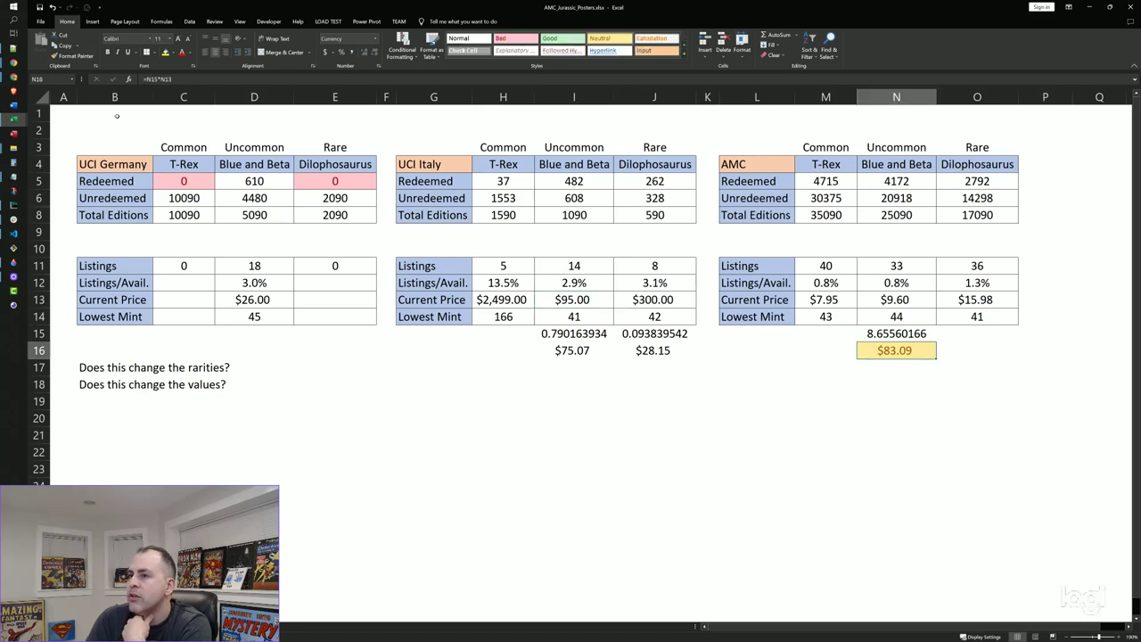
{"action": "left_click", "coordinate": [72, 55]}
{"action": "left_click", "coordinate": [582, 301]}
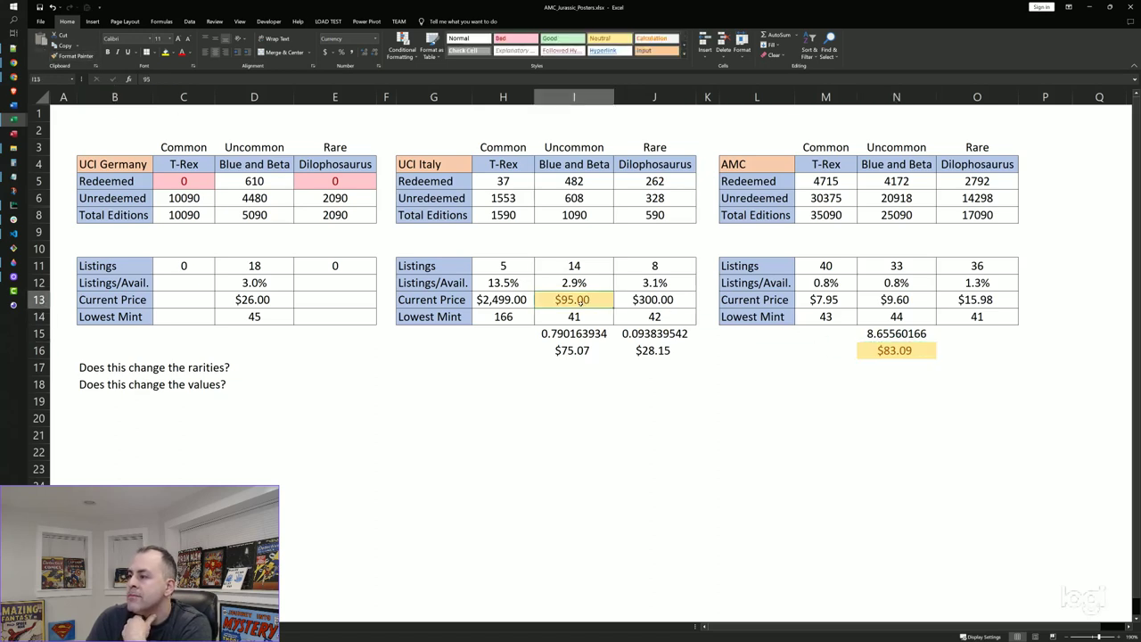
{"action": "left_click", "coordinate": [743, 382]}
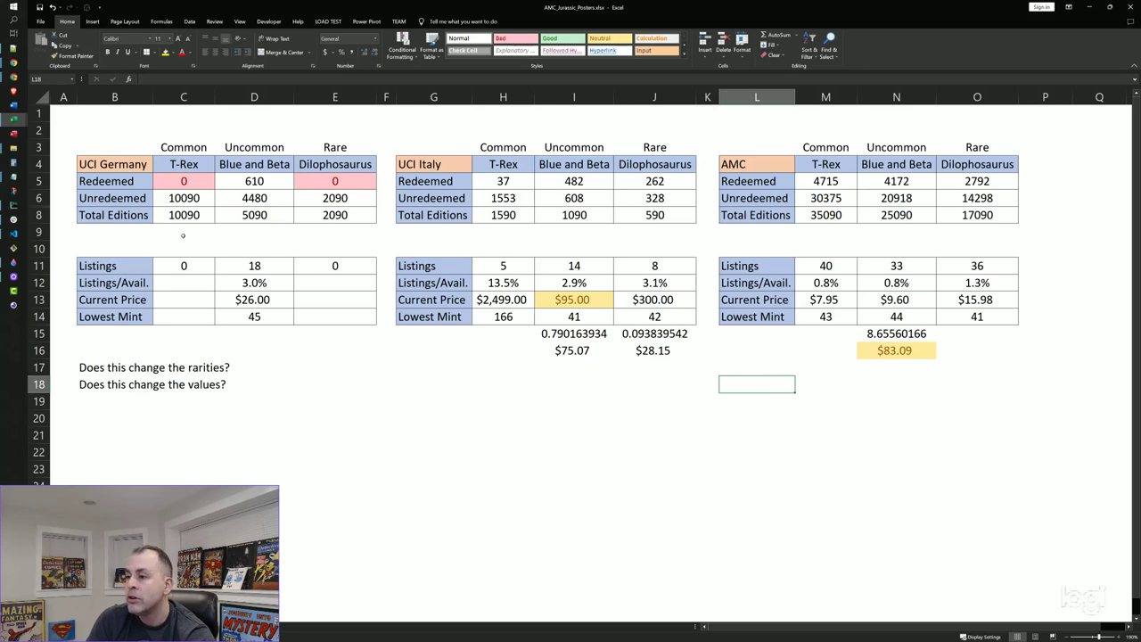
Step: In cell N17, divide the AMC Blue and Beta redeemed count by the UCI Germany one with =N5/D5
{"action": "left_click", "coordinate": [890, 366]}
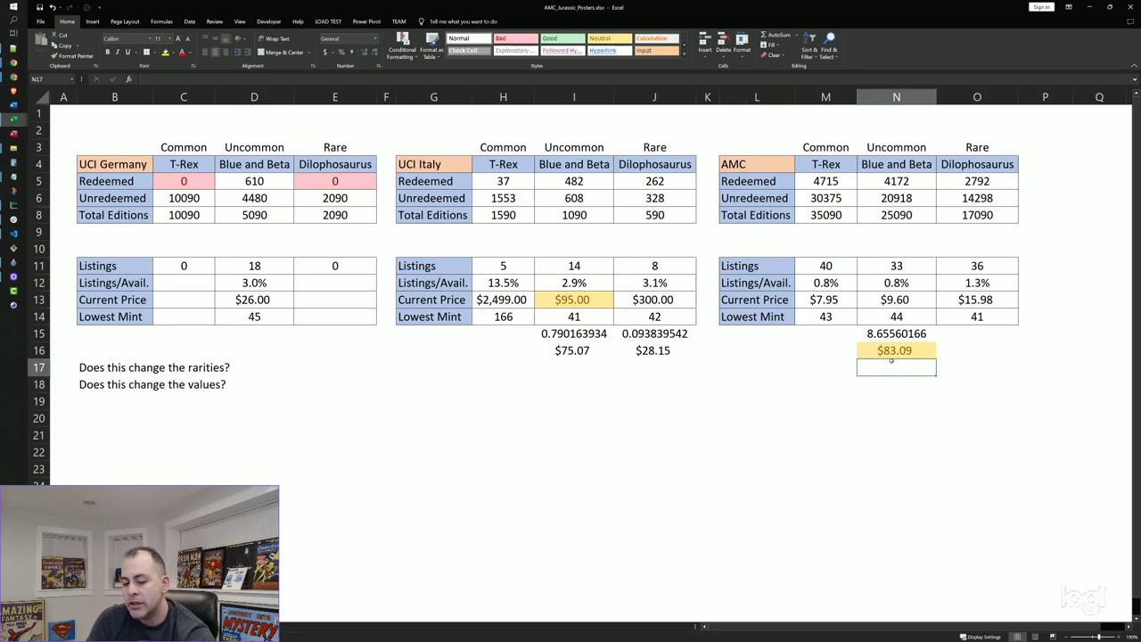
{"action": "type", "text": "="}
{"action": "left_click", "coordinate": [901, 180]}
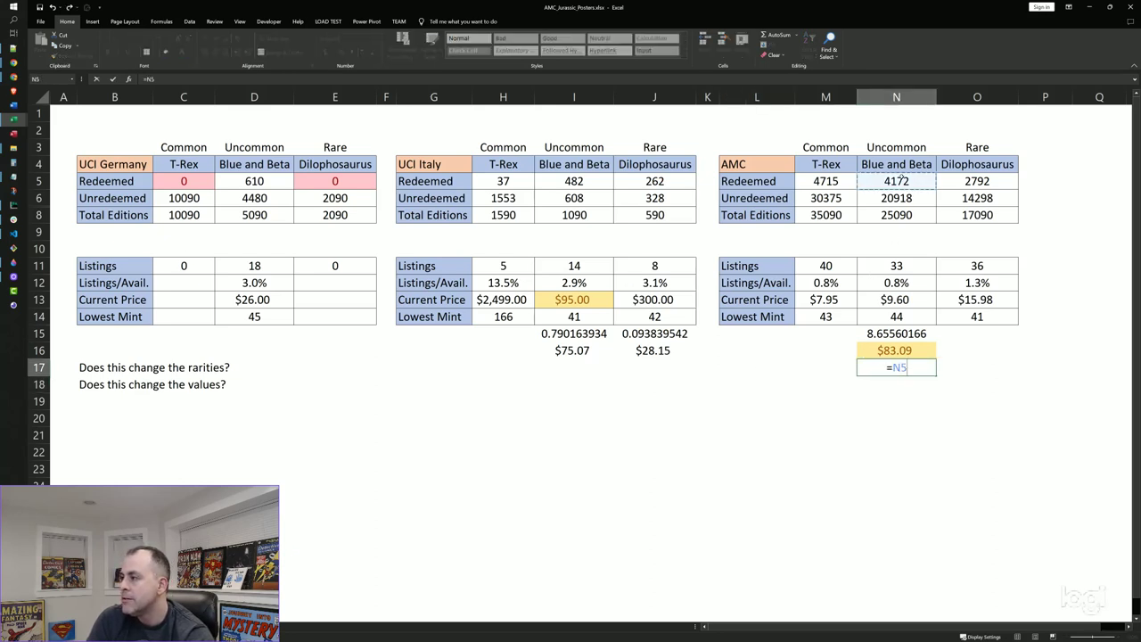
{"action": "type", "text": "/"}
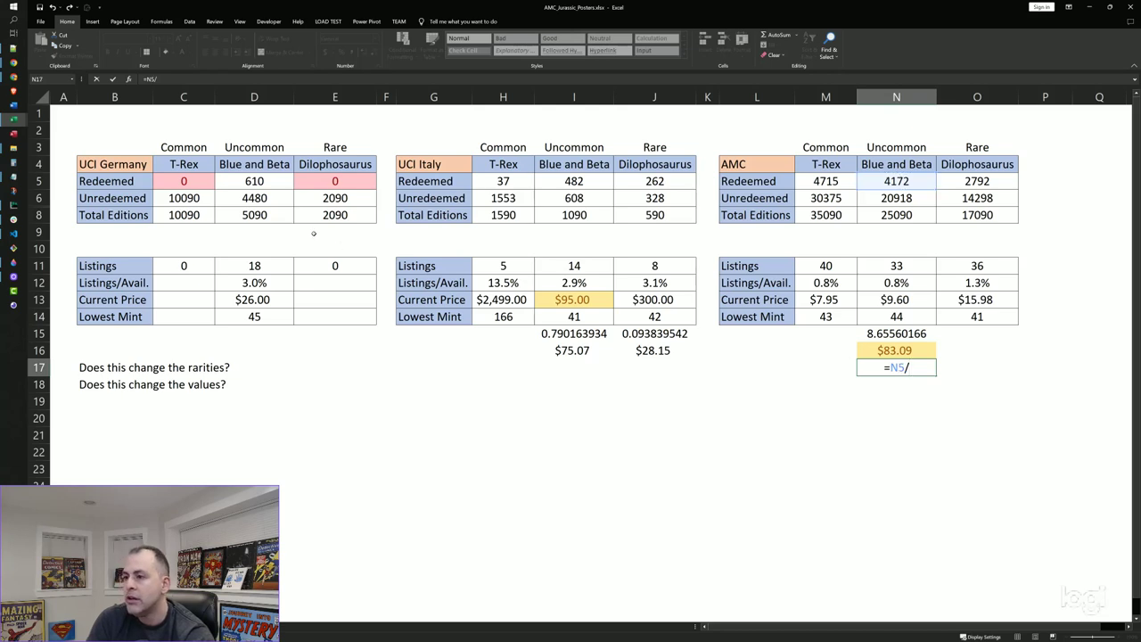
{"action": "left_click", "coordinate": [264, 180]}
{"action": "key", "text": "Return"}
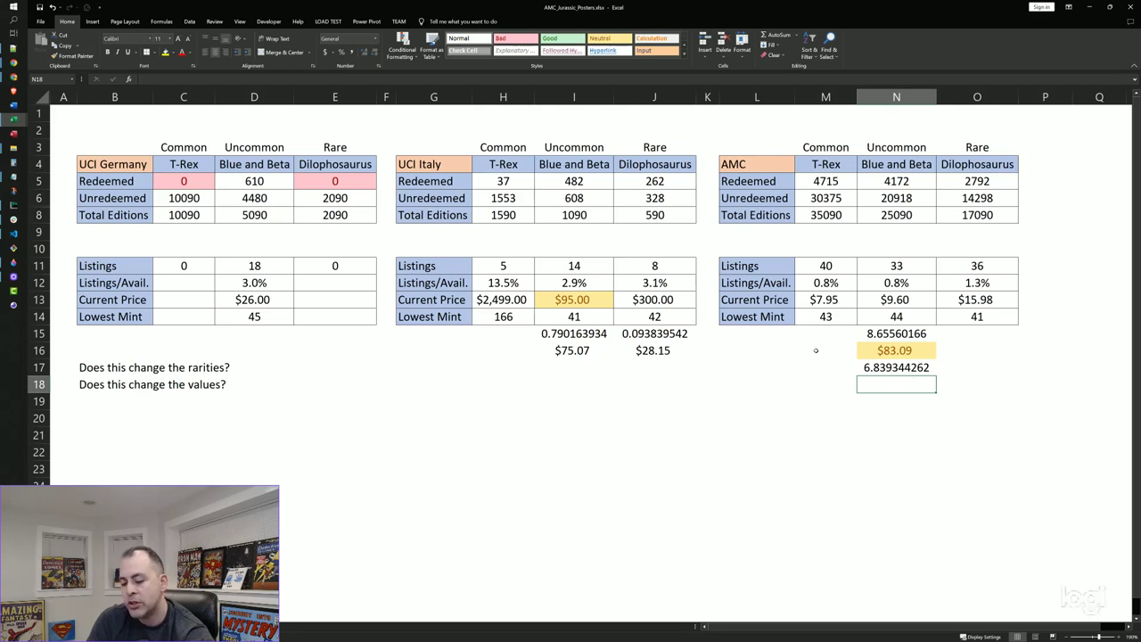
Step: In cell N18, multiply the AMC-to-Germany ratio by the AMC Blue and Beta current price with =N17*N13
{"action": "type", "text": "="}
{"action": "left_click", "coordinate": [872, 362]}
{"action": "type", "text": "*"}
{"action": "left_click", "coordinate": [891, 300]}
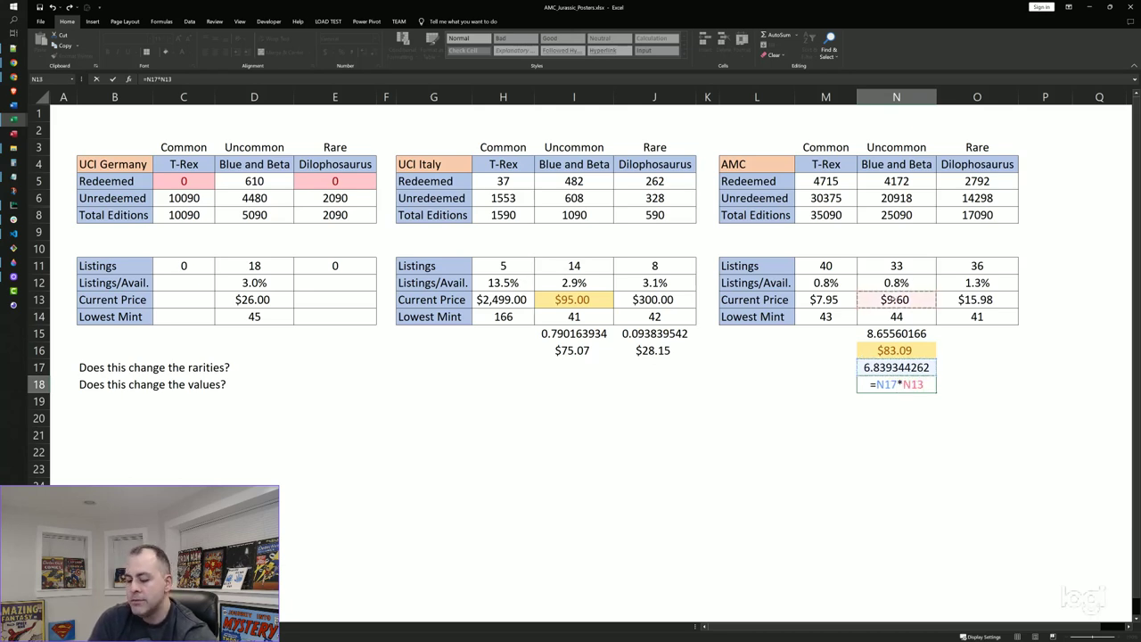
{"action": "key", "text": "Return"}
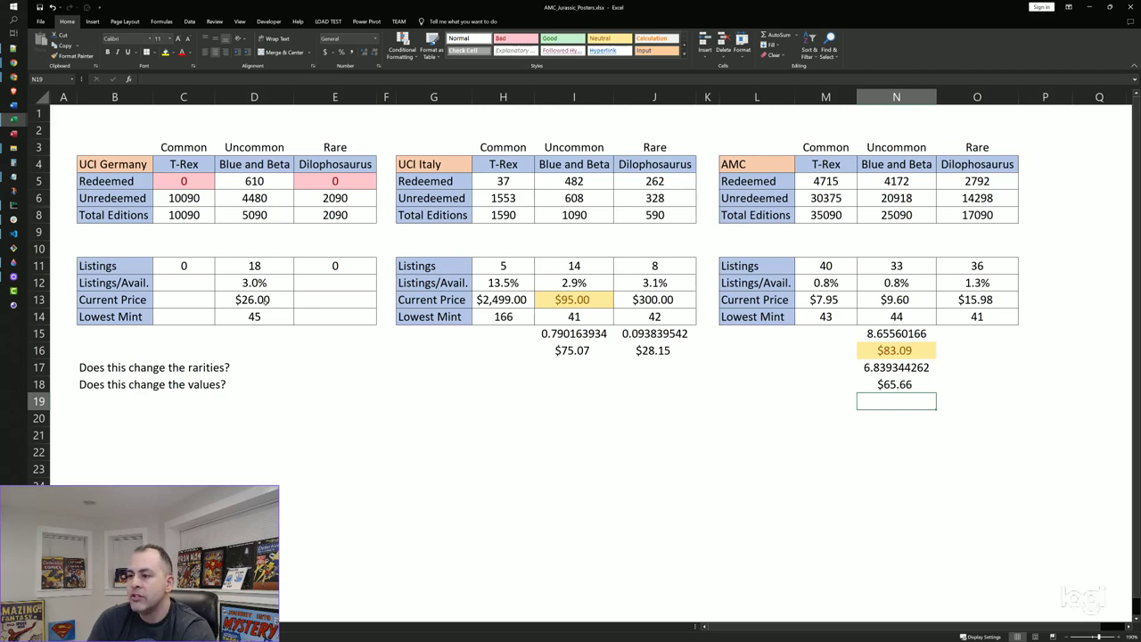
Step: Apply the Accent5 style to the UCI Germany Blue and Beta price in D13 and copy its formatting to the estimate in N18
{"action": "left_click", "coordinate": [265, 300]}
{"action": "left_click", "coordinate": [561, 38]}
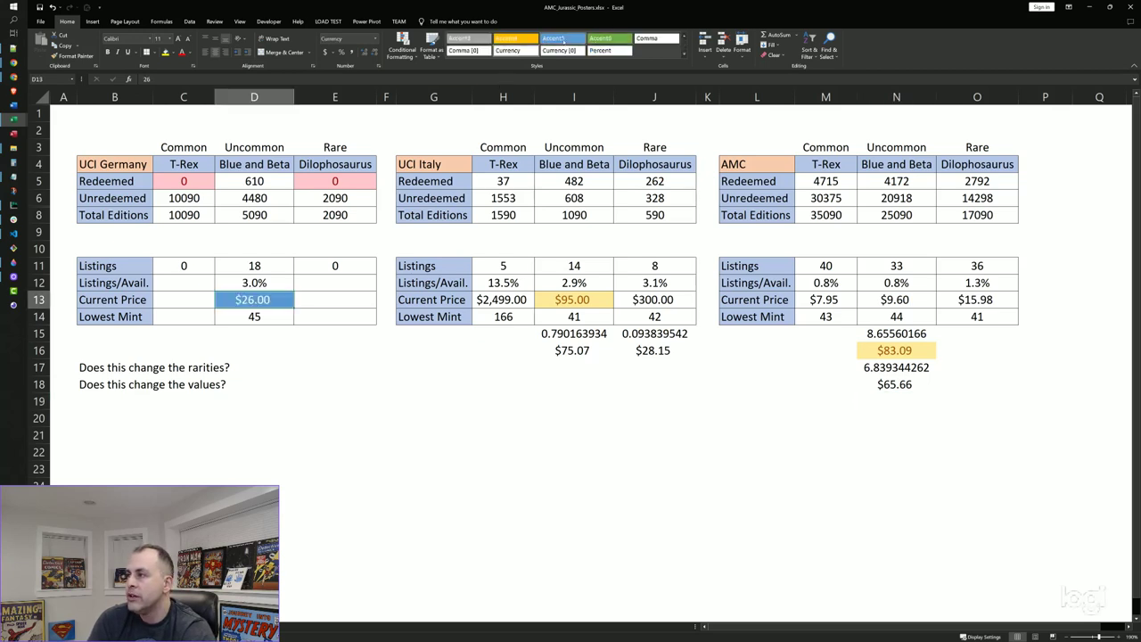
{"action": "left_click", "coordinate": [878, 384]}
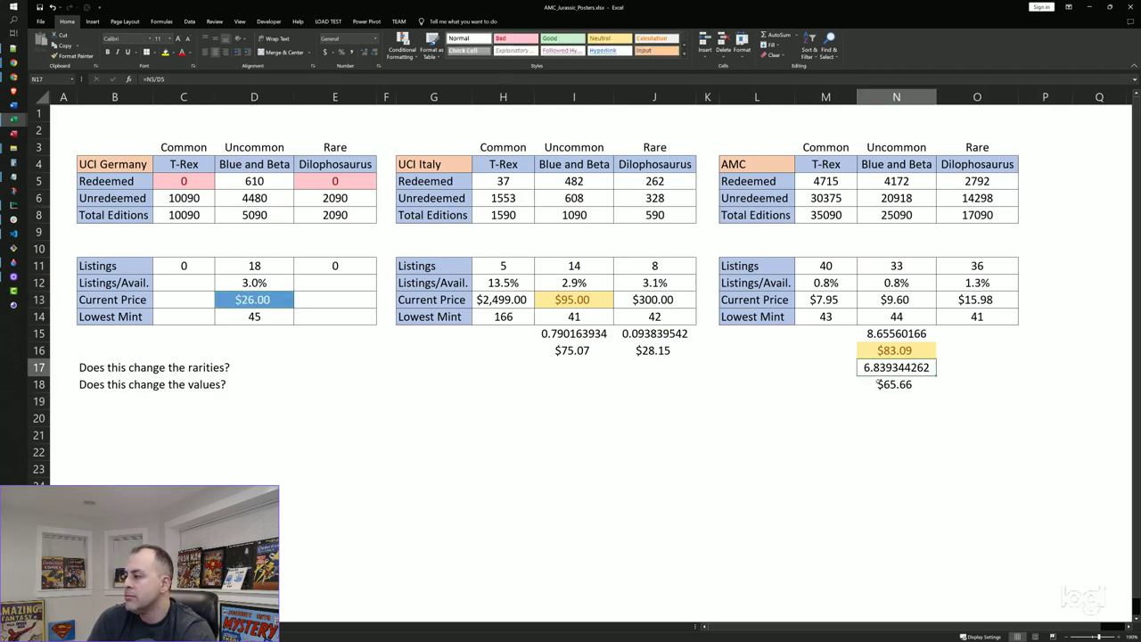
{"action": "scroll", "coordinate": [624, 44], "scroll_direction": "down", "scroll_amount": 5}
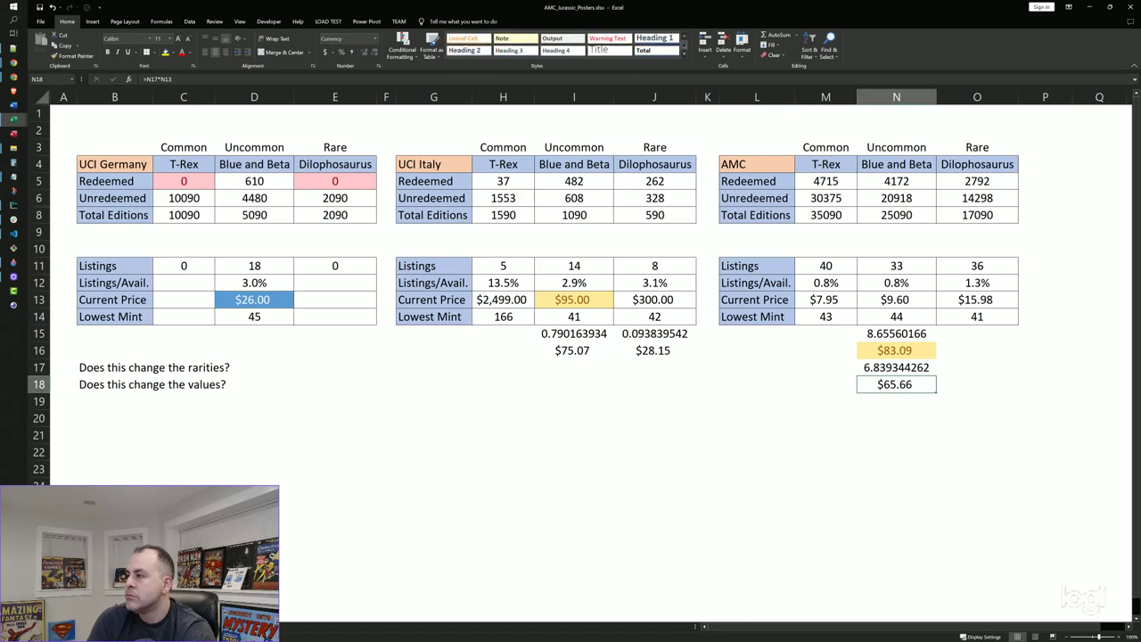
{"action": "left_click", "coordinate": [252, 297]}
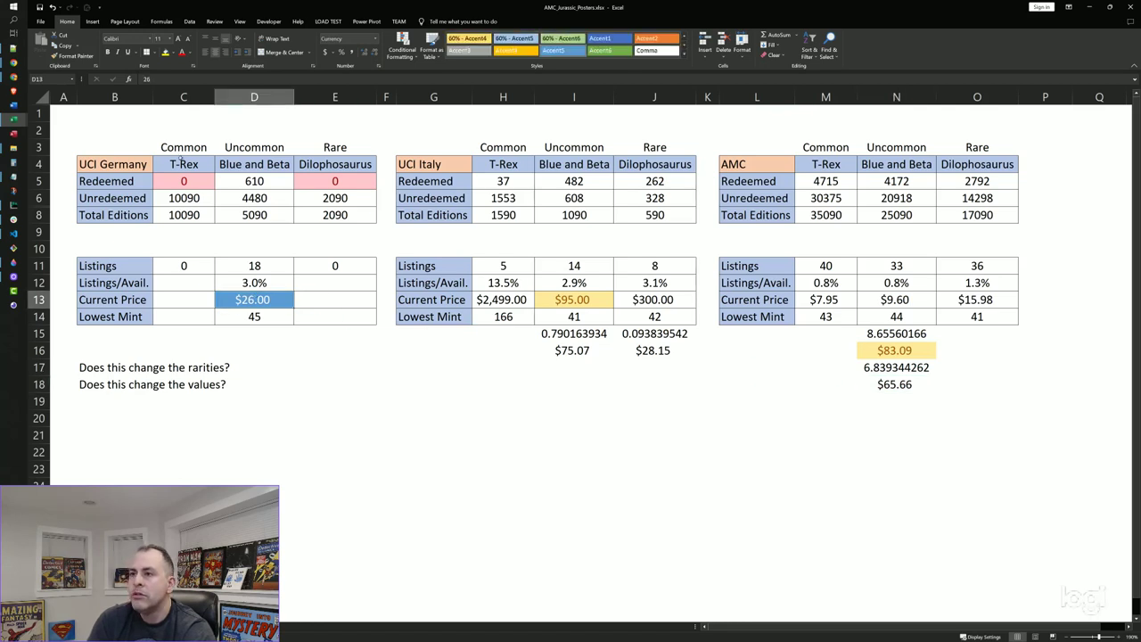
{"action": "left_click", "coordinate": [71, 56]}
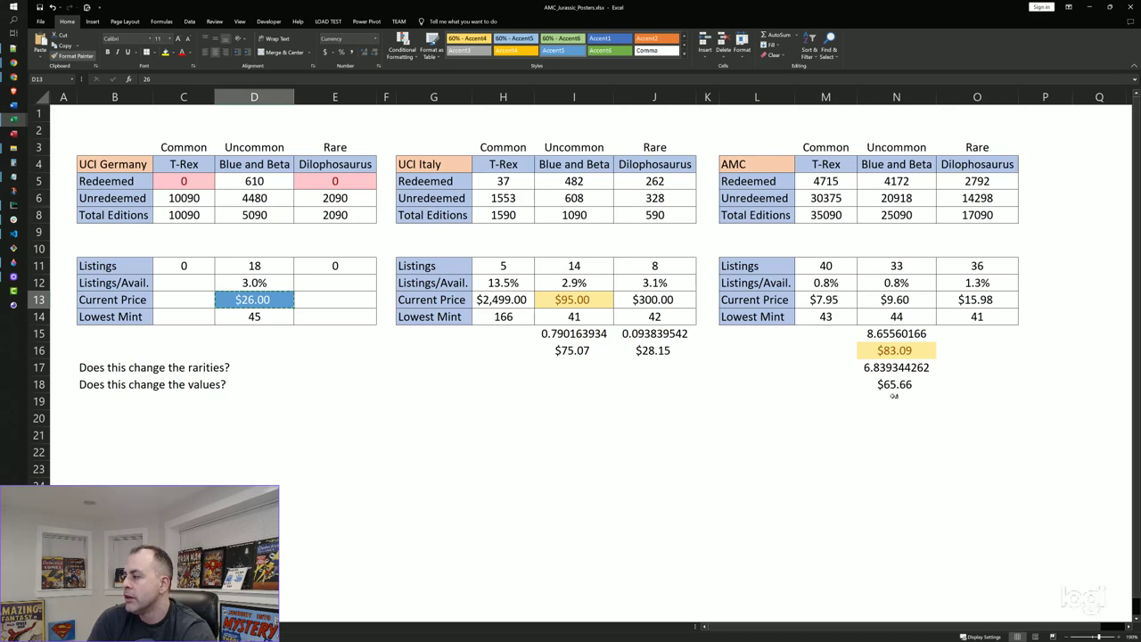
{"action": "left_click", "coordinate": [895, 384]}
{"action": "left_click", "coordinate": [765, 437]}
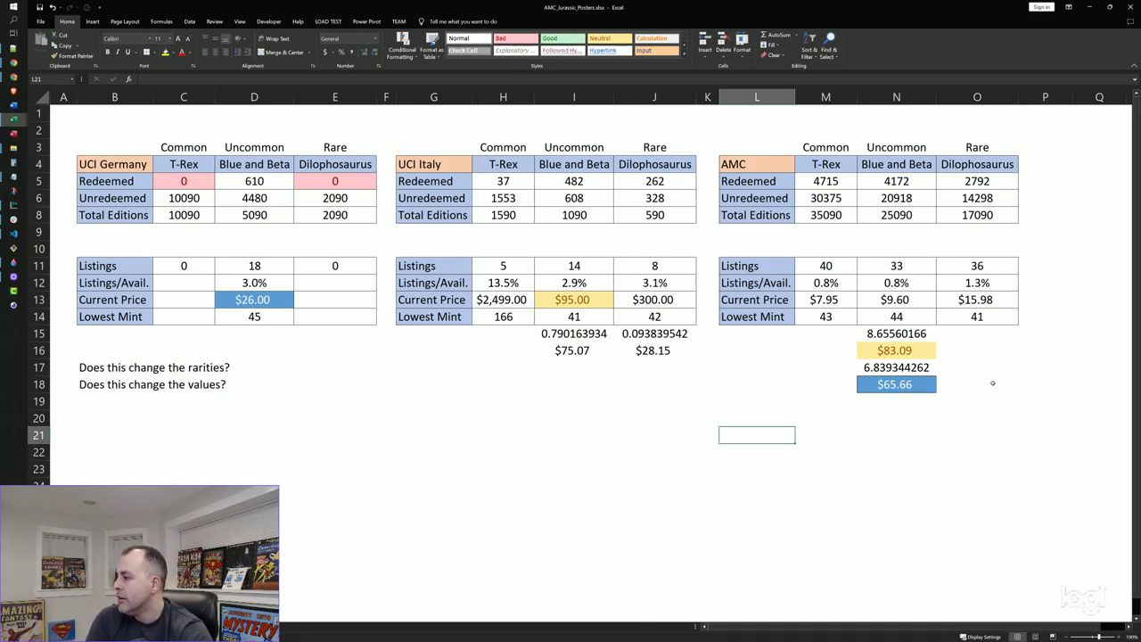
Step: In cell O15, divide the AMC Dilophosaurus redeemed count by the UCI Italy one with =O5/J5
{"action": "left_click", "coordinate": [996, 334]}
{"action": "type", "text": "="}
{"action": "left_click", "coordinate": [996, 184]}
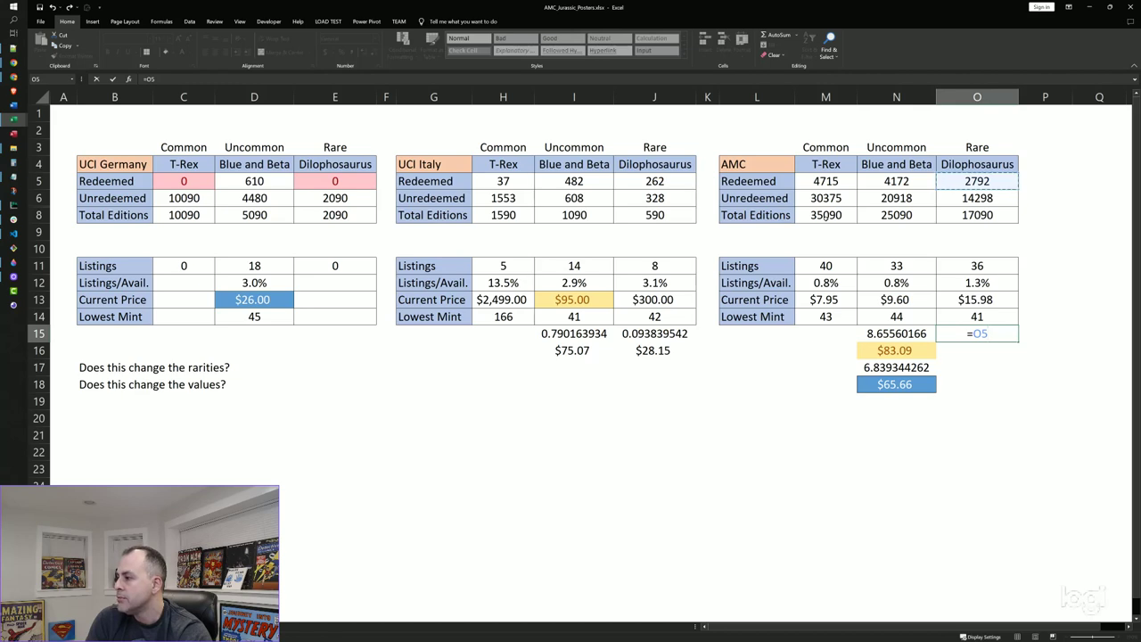
{"action": "type", "text": "/"}
{"action": "left_click", "coordinate": [673, 178]}
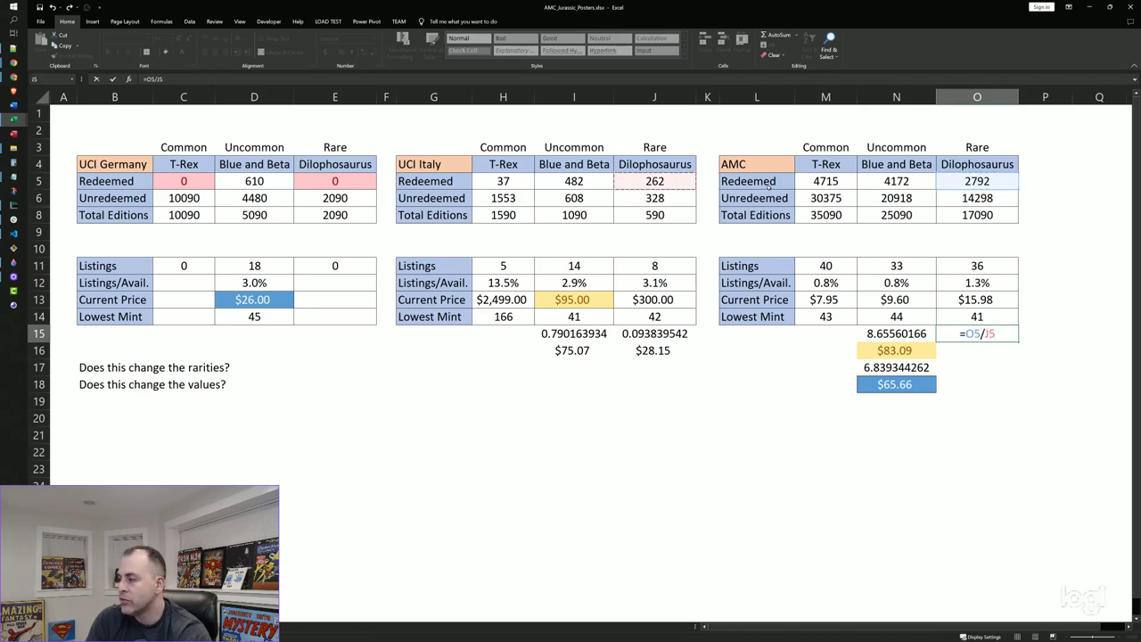
{"action": "key", "text": "Return"}
Step: In cell O16, multiply the Dilophosaurus ratio by the AMC Dilophosaurus current price with =O15*O13
{"action": "type", "text": "="}
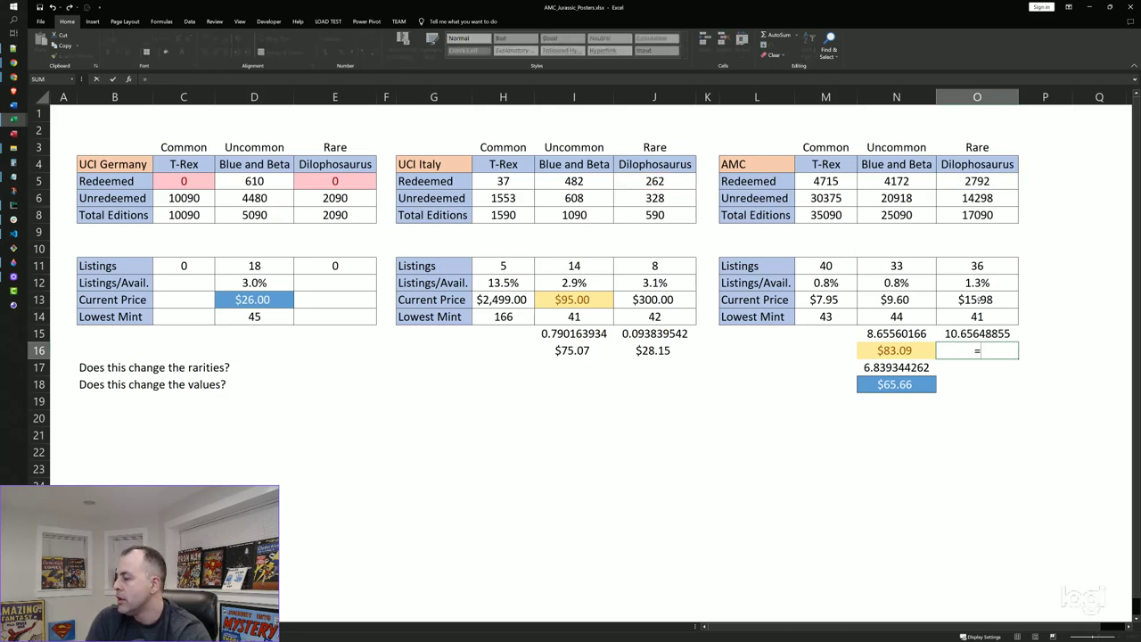
{"action": "left_click", "coordinate": [964, 330]}
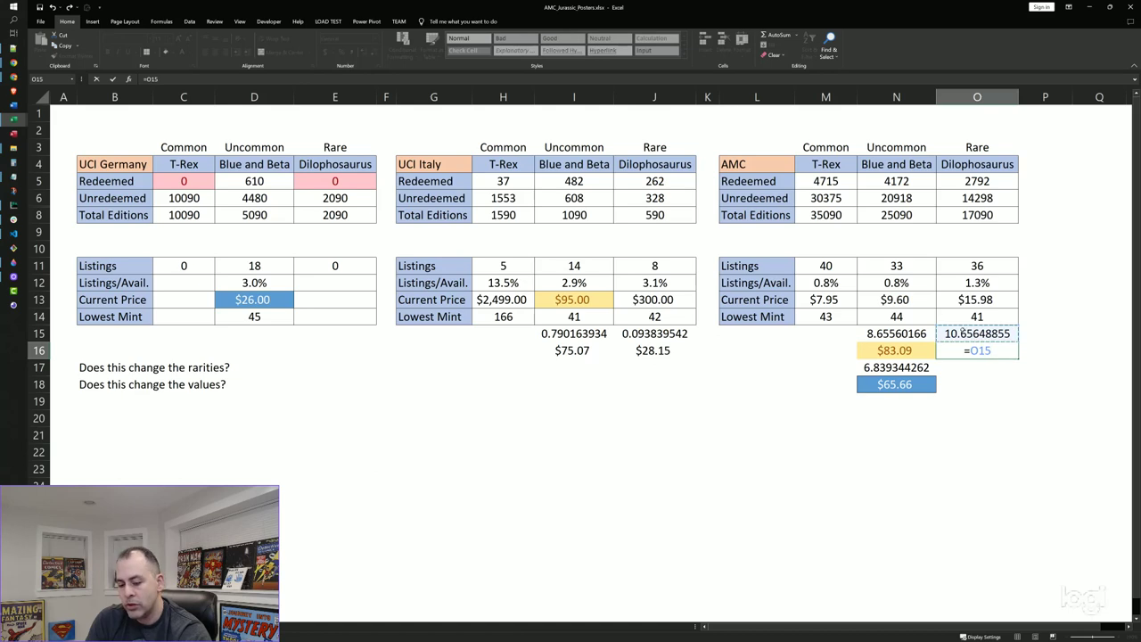
{"action": "type", "text": "*"}
{"action": "left_click", "coordinate": [997, 301]}
{"action": "key", "text": "Return"}
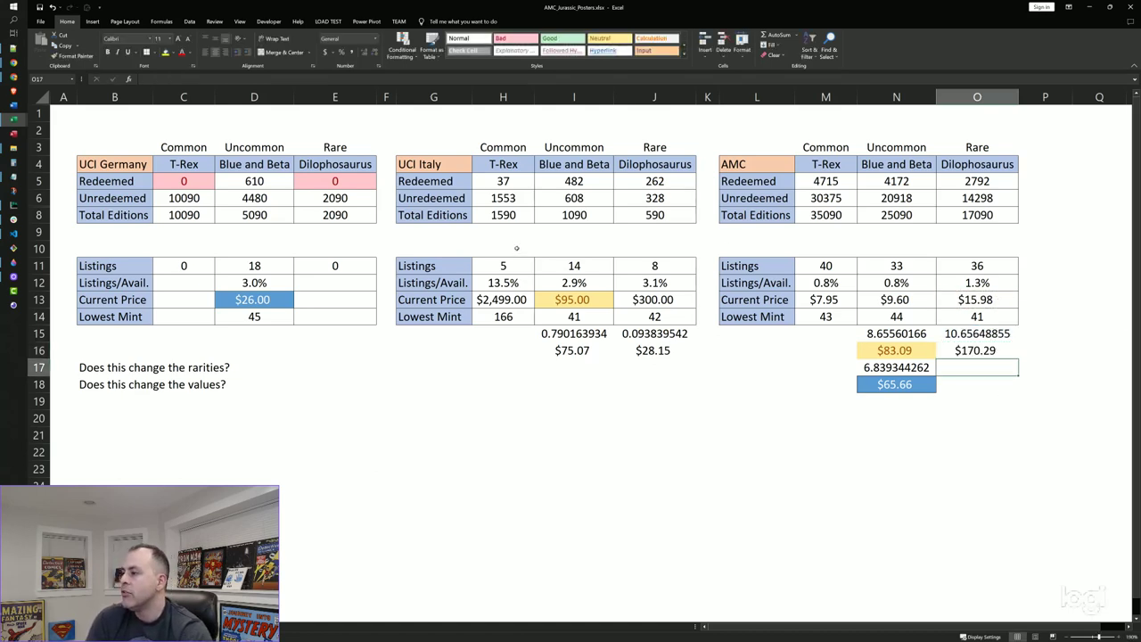
Step: Apply the Accent6 style to the UCI Italy Dilophosaurus price in J13 and copy its formatting to the estimate in O16
{"action": "left_click", "coordinate": [678, 301]}
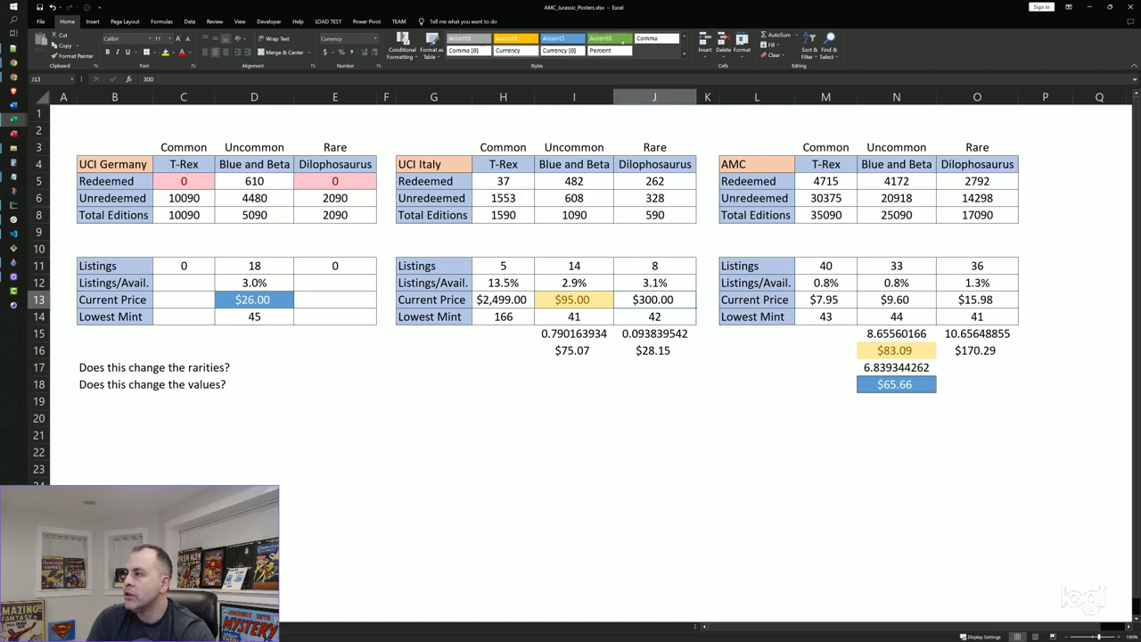
{"action": "left_click", "coordinate": [617, 41]}
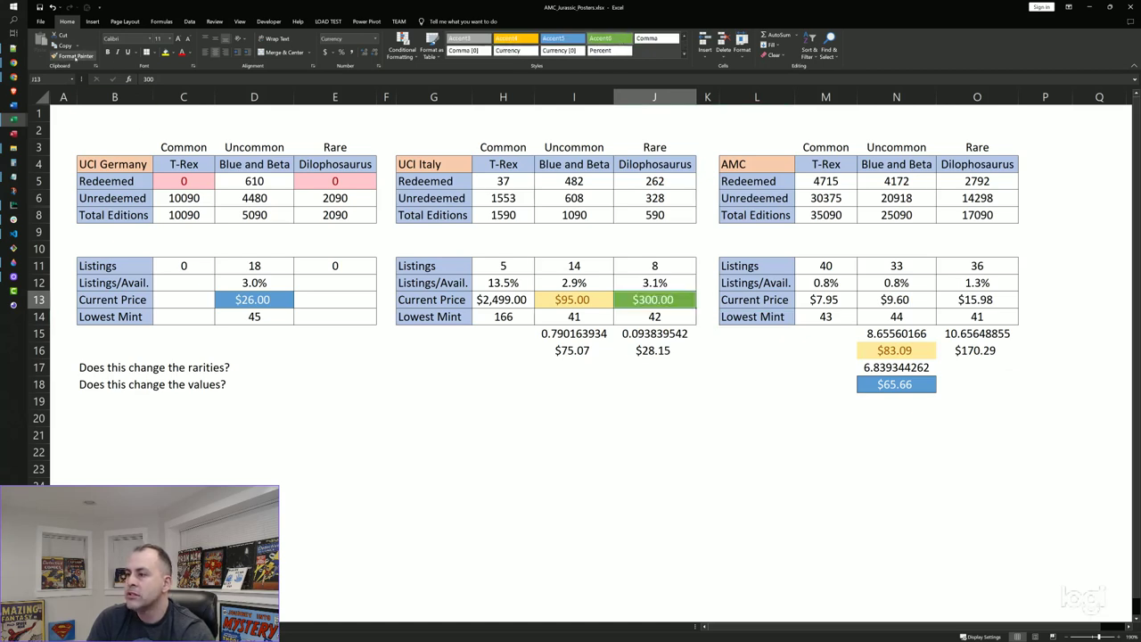
{"action": "left_click", "coordinate": [73, 55]}
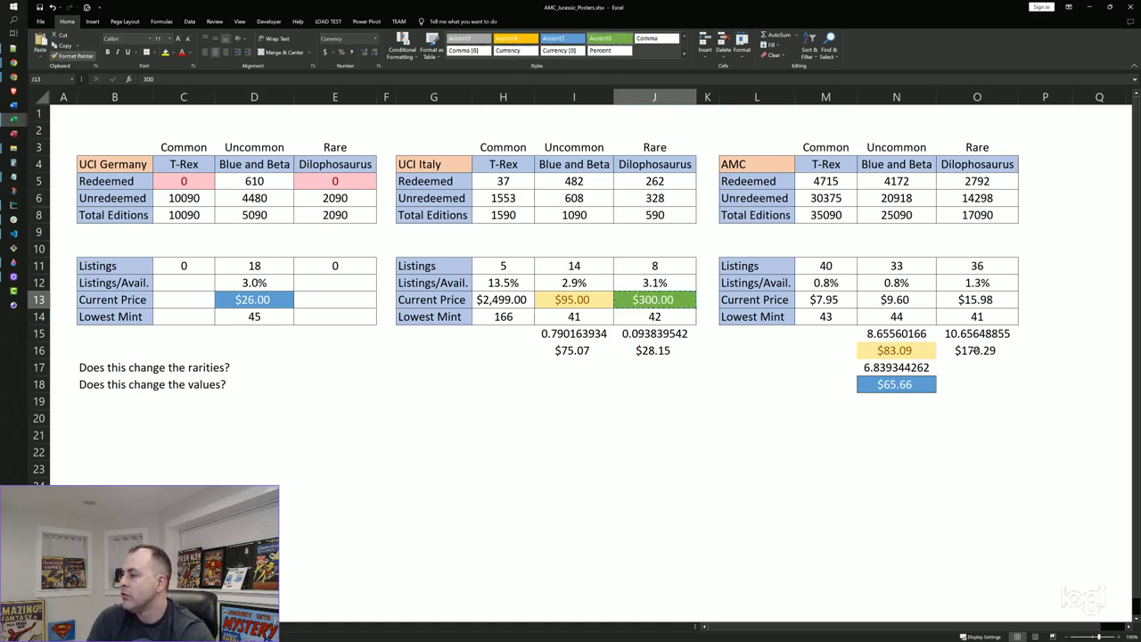
{"action": "left_click", "coordinate": [975, 349]}
{"action": "key", "text": "Down"}
{"action": "key", "text": "Down"}
{"action": "key", "text": "Down"}
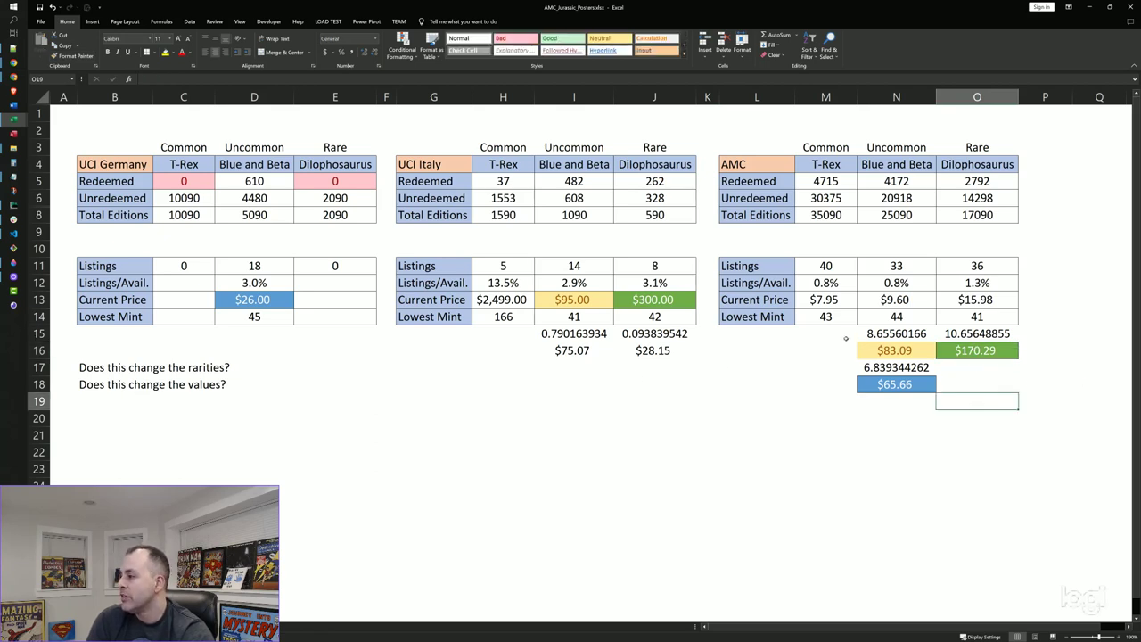
Step: In cell M15, divide the AMC T-Rex redeemed count by the UCI Italy one with =M5/H5
{"action": "left_click", "coordinate": [843, 337]}
{"action": "type", "text": "="}
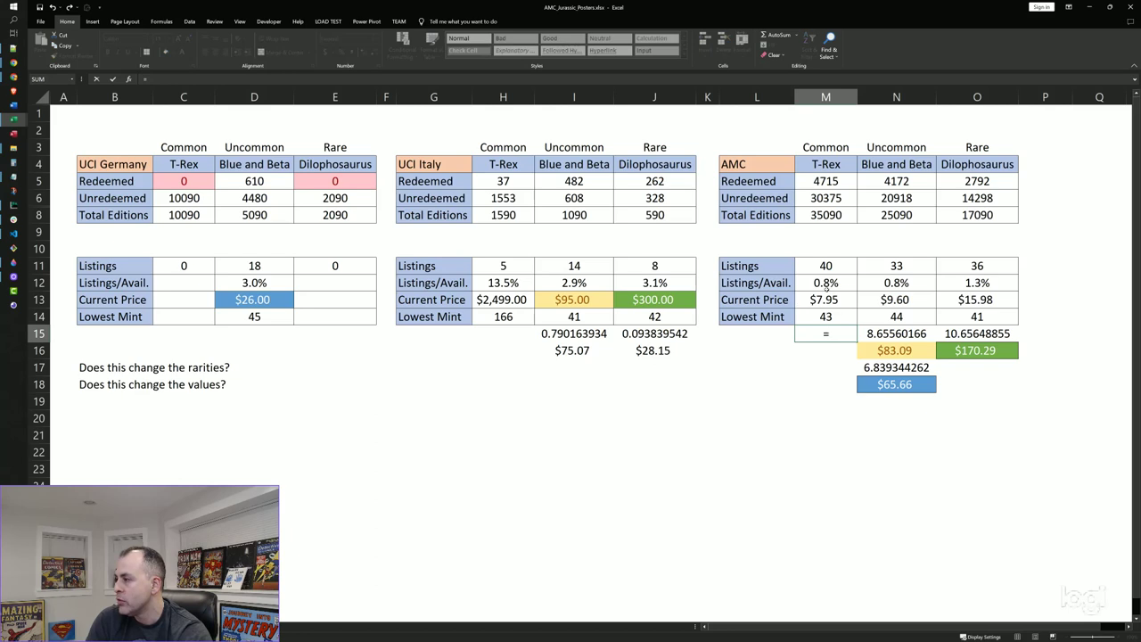
{"action": "left_click", "coordinate": [827, 182]}
{"action": "type", "text": "/"}
{"action": "left_click", "coordinate": [528, 178]}
{"action": "key", "text": "Return"}
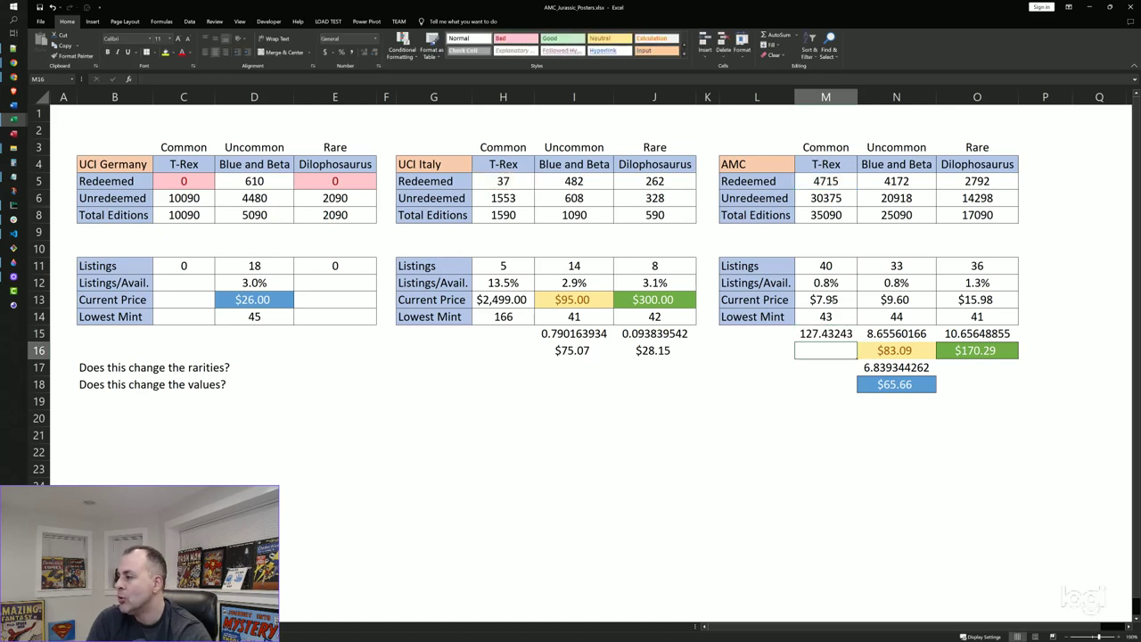
Step: In cell M16, multiply the T-Rex ratio by the AMC T-Rex current price with =M15*M13
{"action": "type", "text": "="}
{"action": "left_click", "coordinate": [829, 333]}
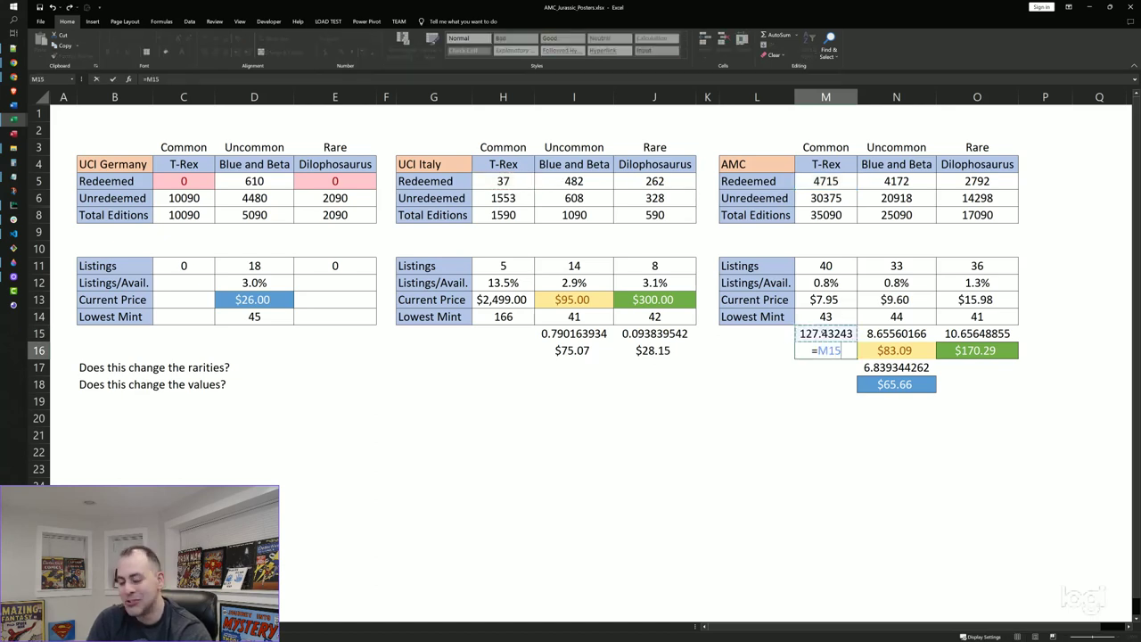
{"action": "type", "text": "*"}
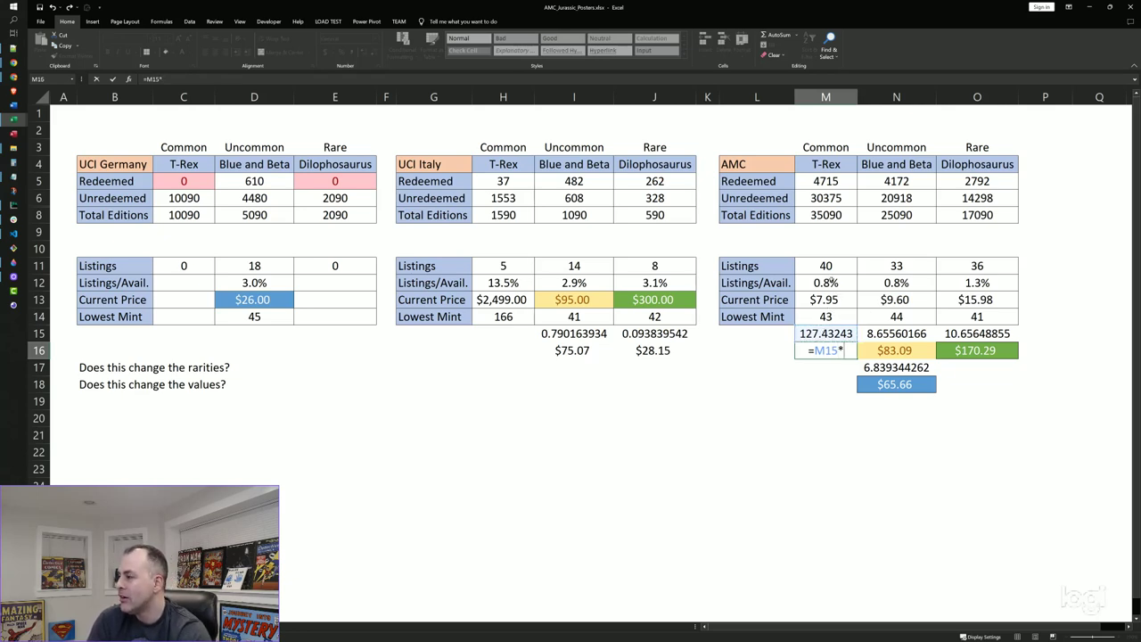
{"action": "left_click", "coordinate": [825, 301]}
{"action": "key", "text": "Return"}
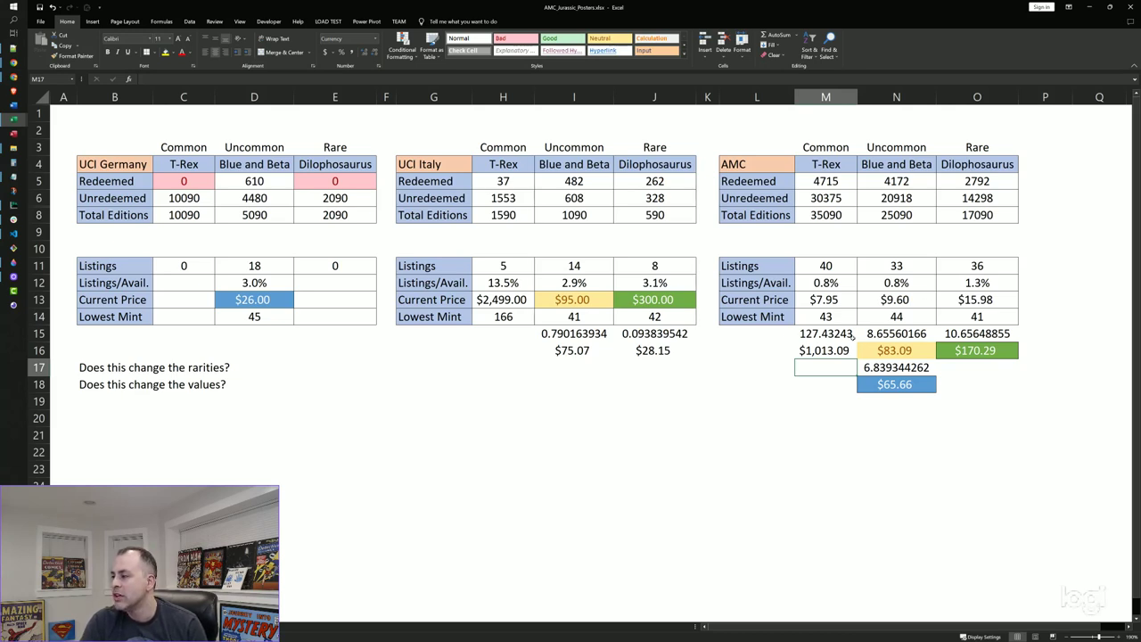
Step: Apply the Accent3 style to the UCI Italy T-Rex price in H13 and copy its formatting to the estimate in M16
{"action": "key", "text": "Up"}
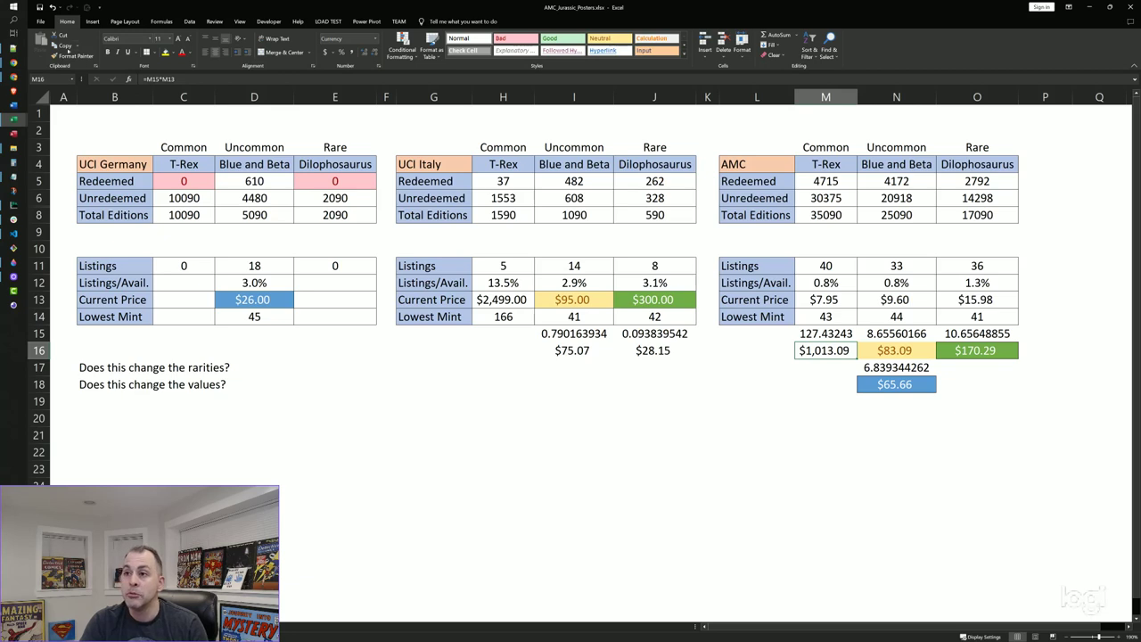
{"action": "left_click", "coordinate": [563, 38]}
{"action": "left_click", "coordinate": [497, 304]}
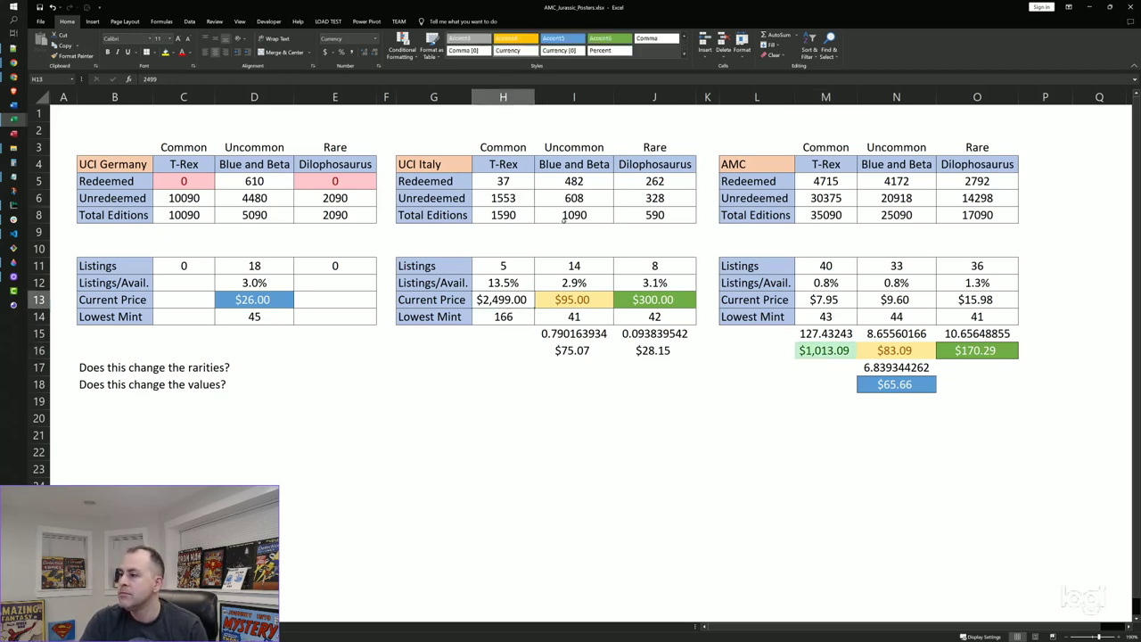
{"action": "left_click", "coordinate": [508, 38]}
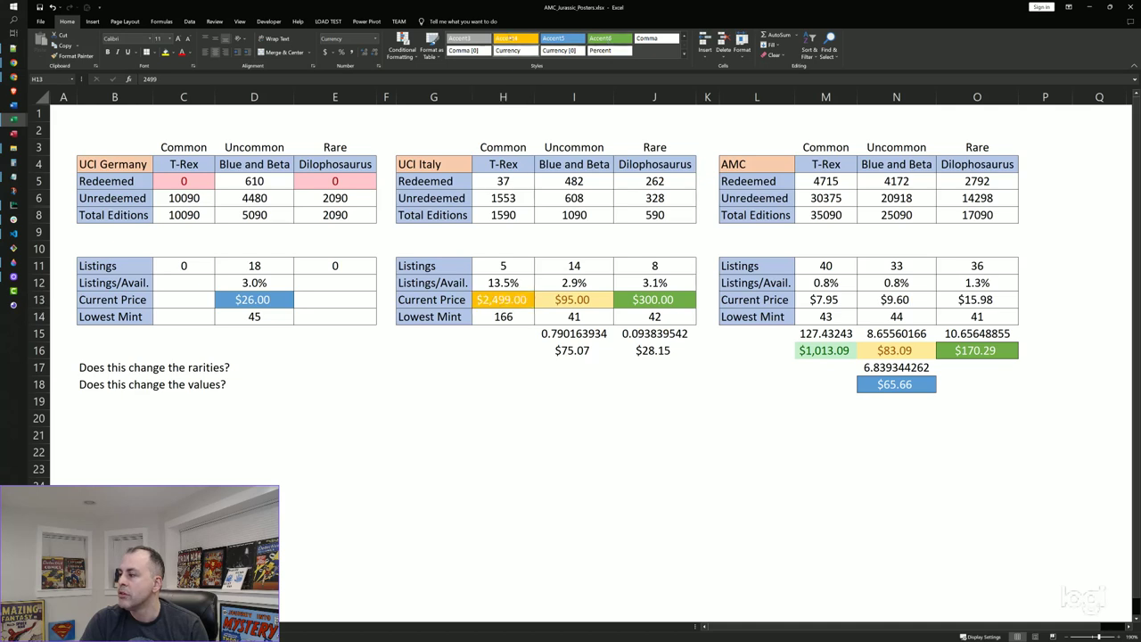
{"action": "left_click", "coordinate": [460, 38]}
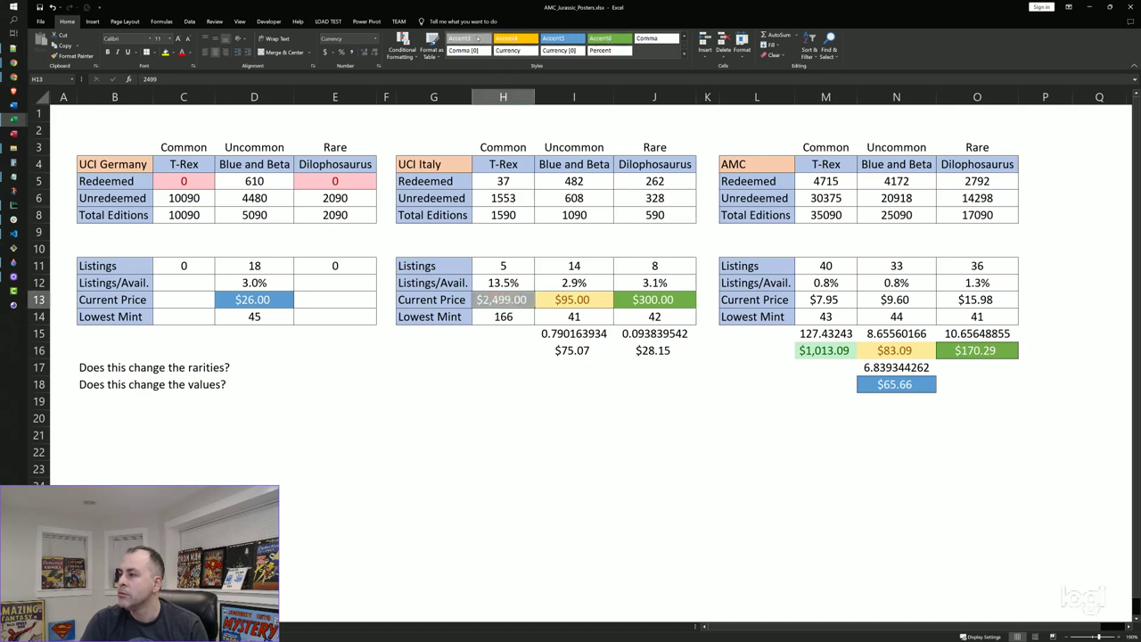
{"action": "left_click", "coordinate": [71, 55]}
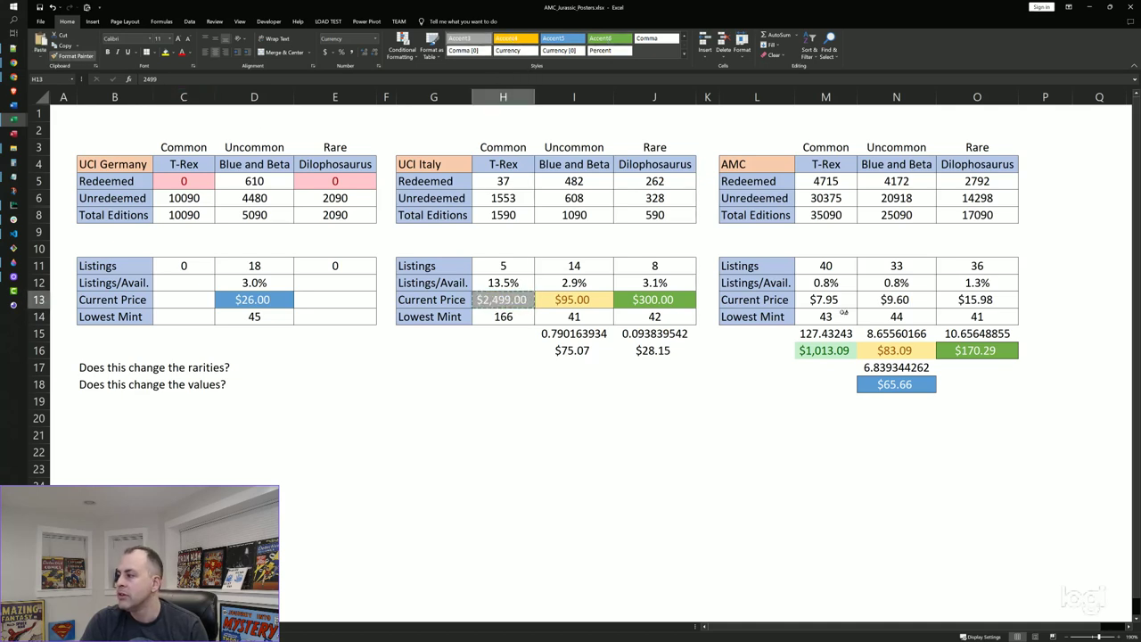
{"action": "left_click", "coordinate": [826, 350]}
{"action": "left_click", "coordinate": [677, 405]}
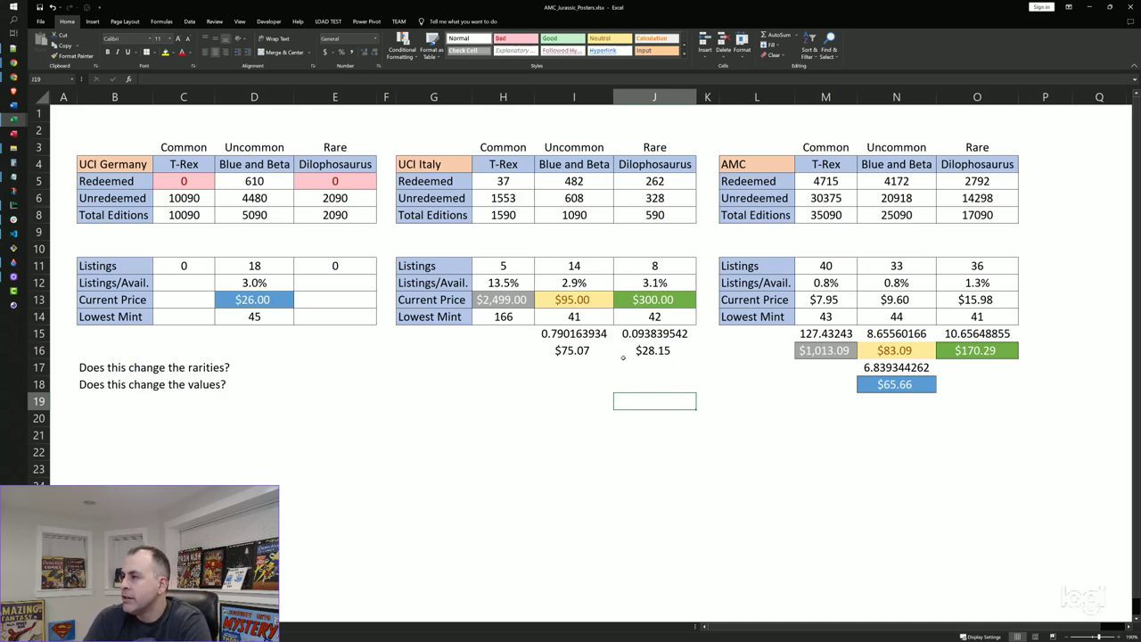
Step: Switch to the transfer history sheet and filter the name column to show only UCI Germany Blue and Beta
{"action": "key", "text": "Up"}
{"action": "key", "text": "Left"}
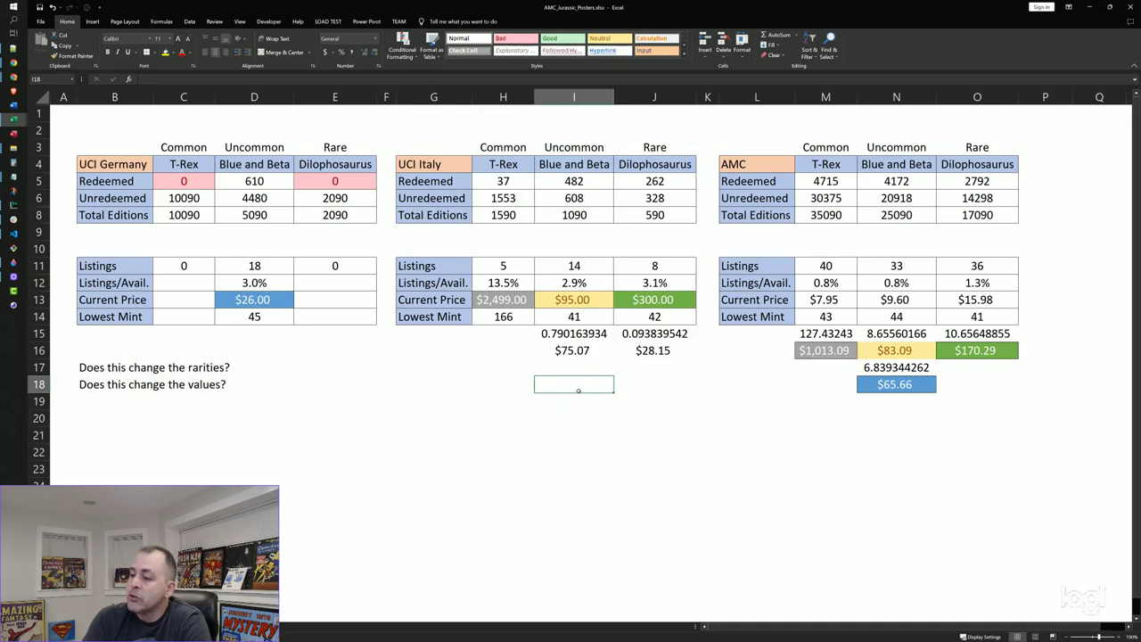
{"action": "key", "text": "ctrl+Page_Down"}
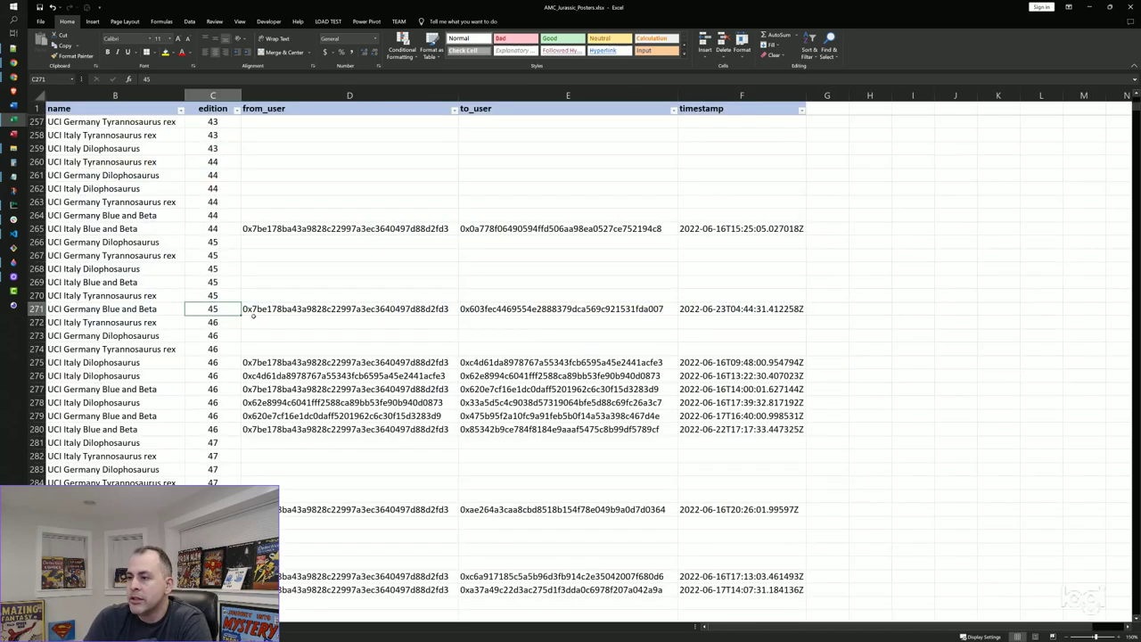
{"action": "scroll", "coordinate": [360, 365], "scroll_direction": "up", "scroll_amount": 8}
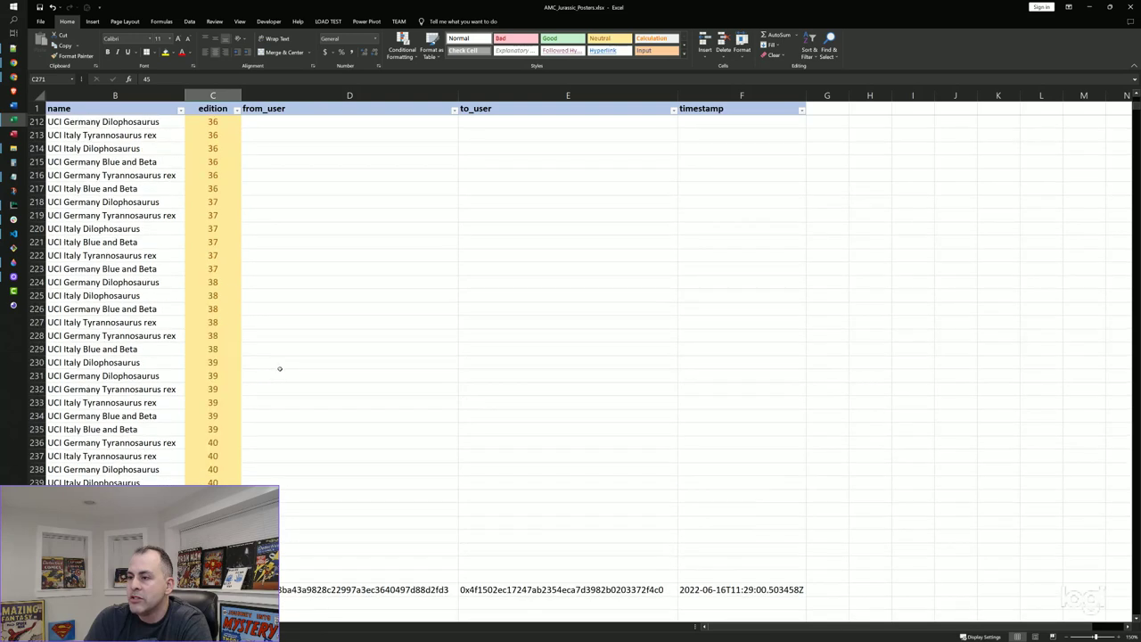
{"action": "scroll", "coordinate": [280, 368], "scroll_direction": "down", "scroll_amount": 3}
{"action": "scroll", "coordinate": [208, 215], "scroll_direction": "up", "scroll_amount": 2}
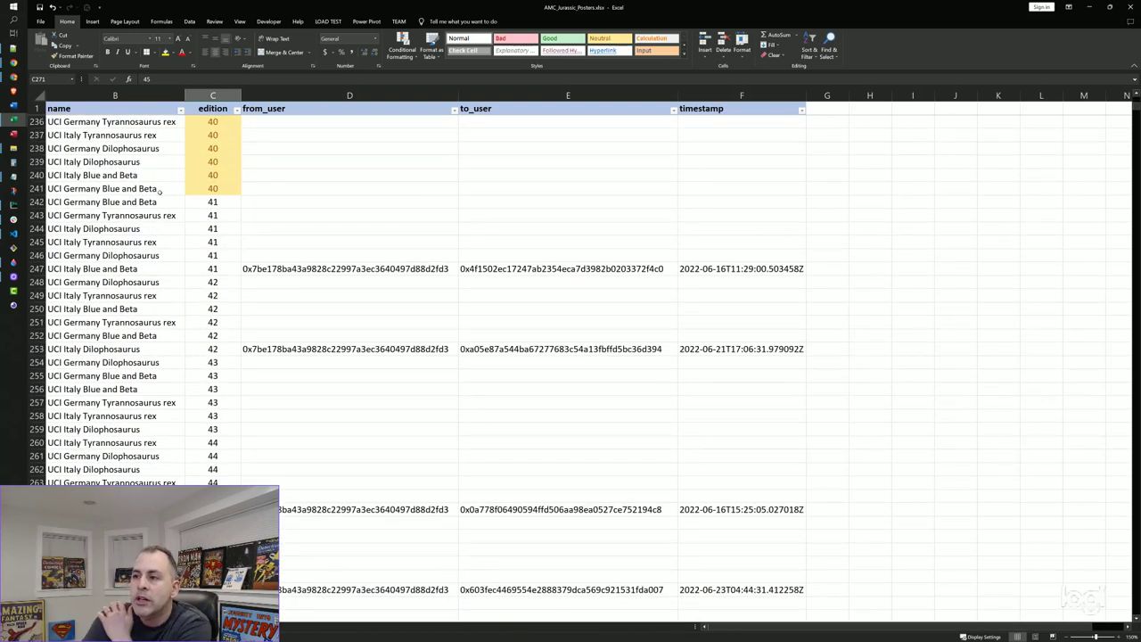
{"action": "left_click", "coordinate": [169, 136]}
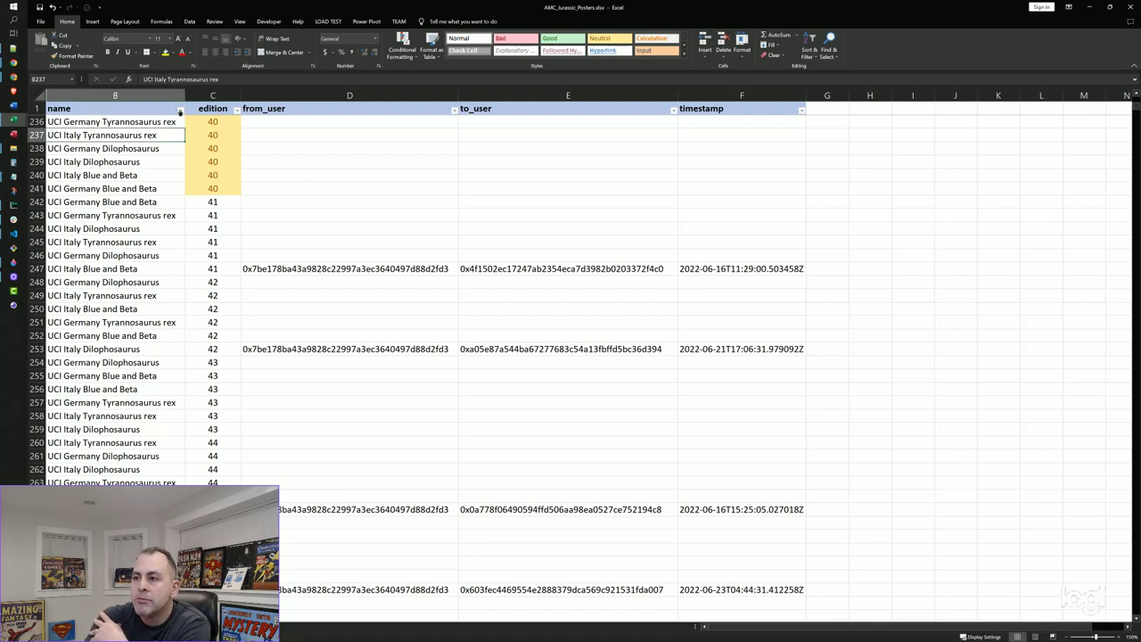
{"action": "left_click", "coordinate": [180, 109]}
{"action": "left_click", "coordinate": [89, 211]}
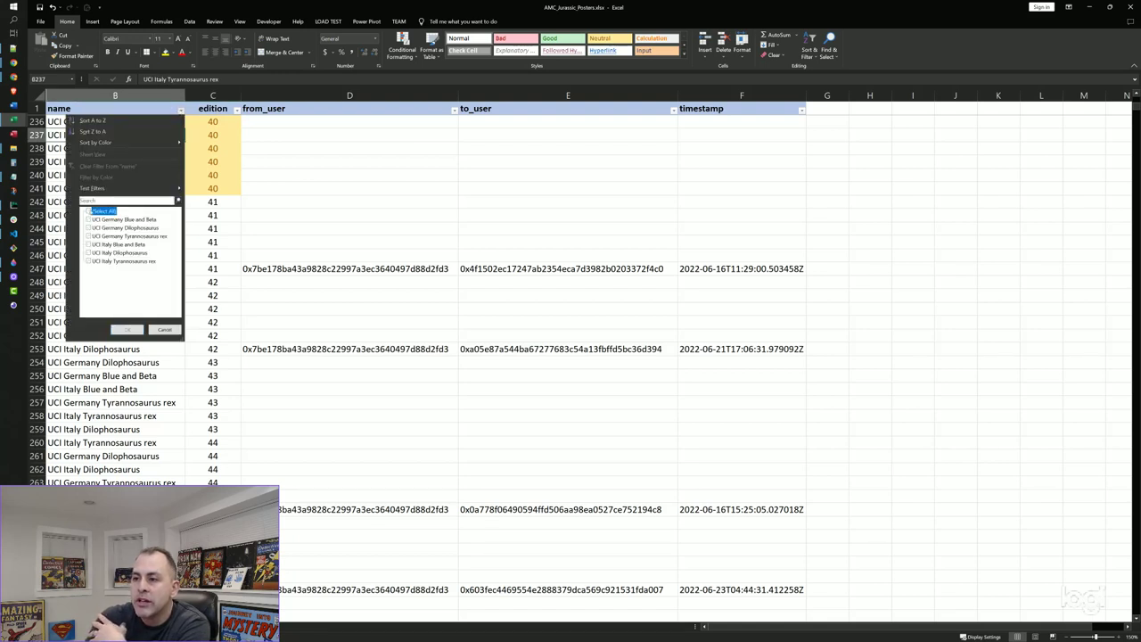
{"action": "left_click", "coordinate": [89, 219]}
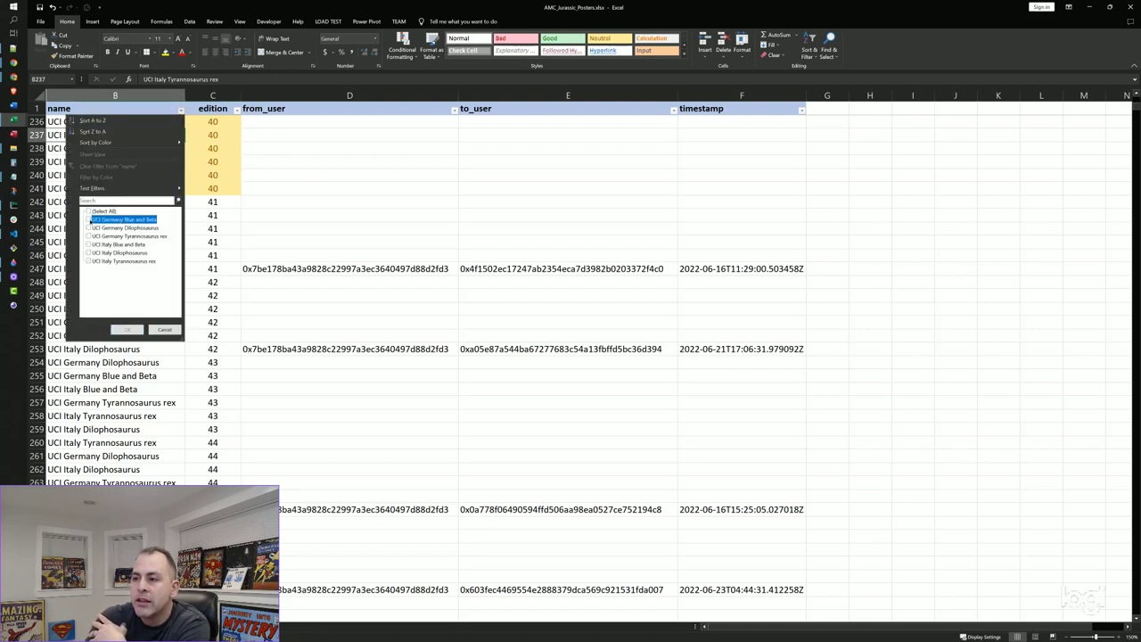
{"action": "left_click", "coordinate": [126, 329]}
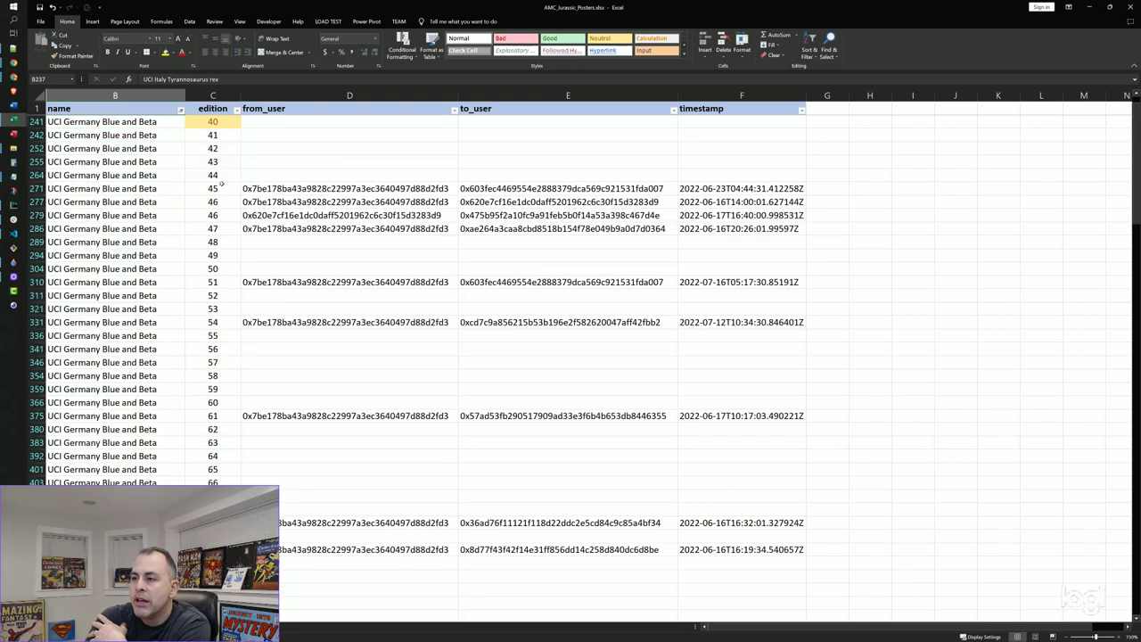
Step: Examine which UCI Germany Blue and Beta editions from 40 onward have recorded transfers
{"action": "scroll", "coordinate": [204, 281], "scroll_direction": "up", "scroll_amount": 2}
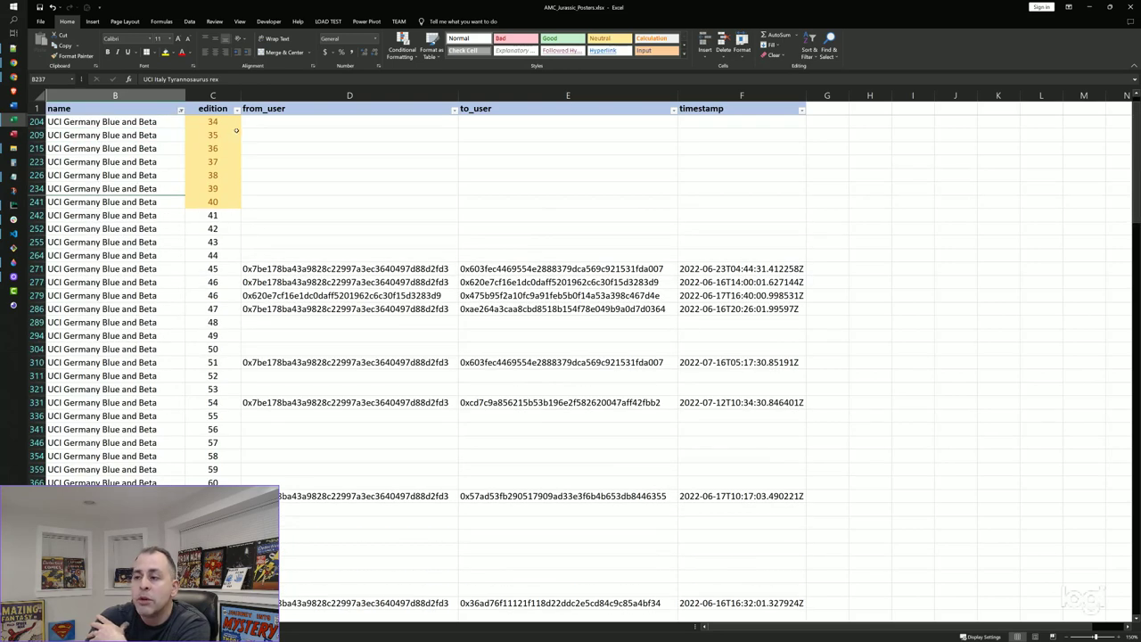
{"action": "left_click", "coordinate": [212, 201]}
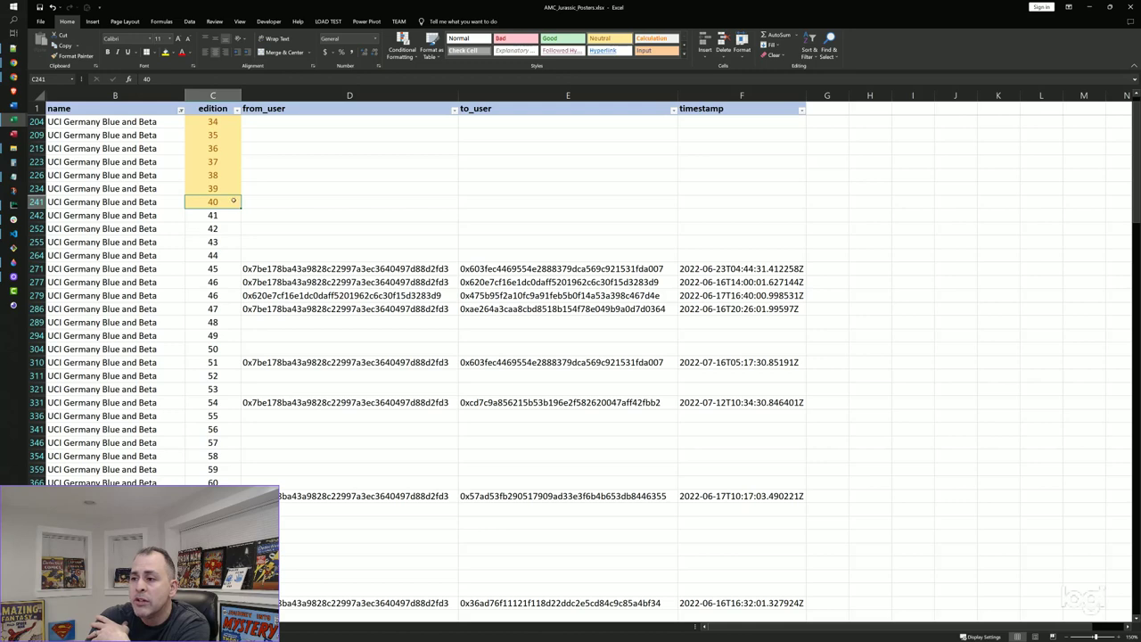
{"action": "scroll", "coordinate": [223, 230], "scroll_direction": "down", "scroll_amount": 1}
{"action": "left_click", "coordinate": [223, 230]}
{"action": "left_click_drag", "start_coordinate": [224, 239], "coordinate": [230, 272]}
{"action": "scroll", "coordinate": [235, 240], "scroll_direction": "down", "scroll_amount": 1}
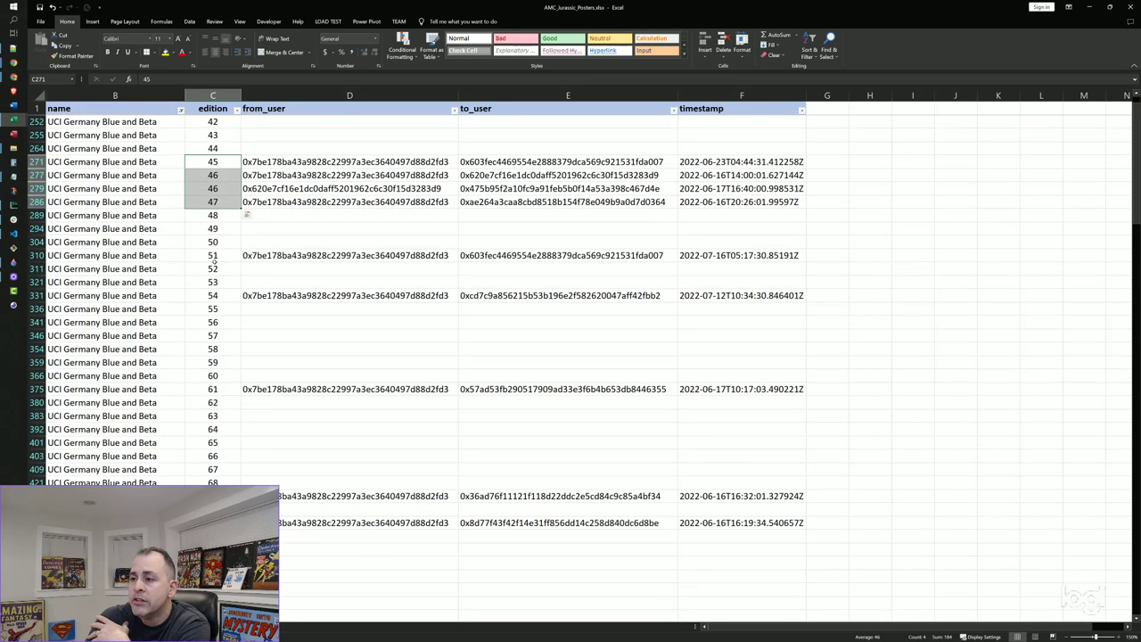
{"action": "left_click", "coordinate": [214, 255]}
{"action": "left_click", "coordinate": [214, 295]}
{"action": "left_click", "coordinate": [216, 376]}
{"action": "left_click", "coordinate": [219, 388]}
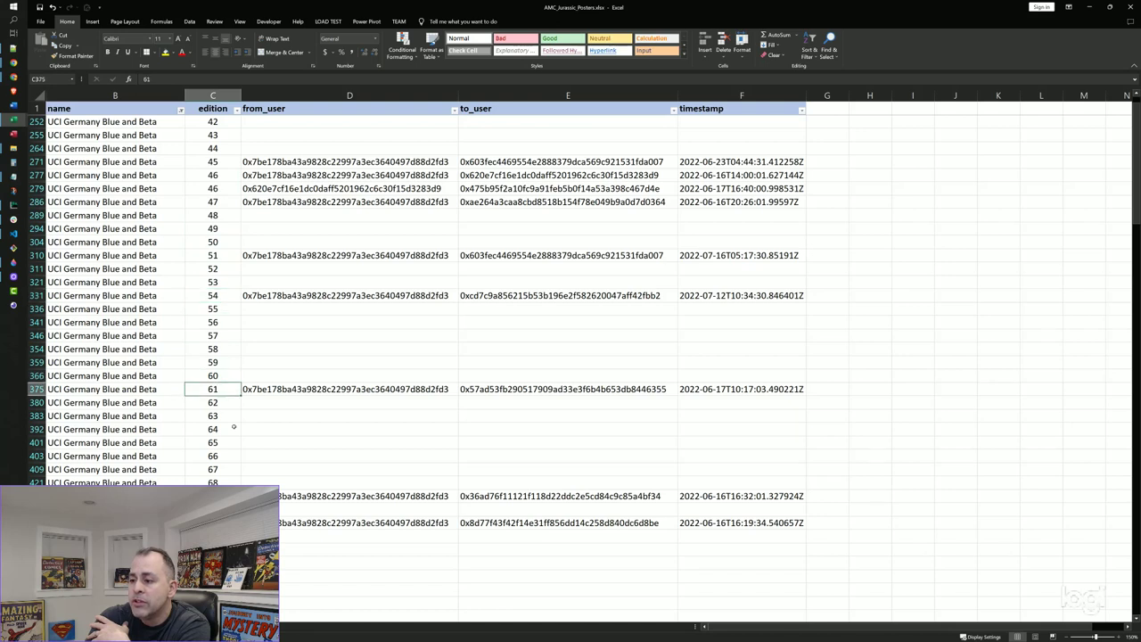
{"action": "left_click", "coordinate": [237, 479]}
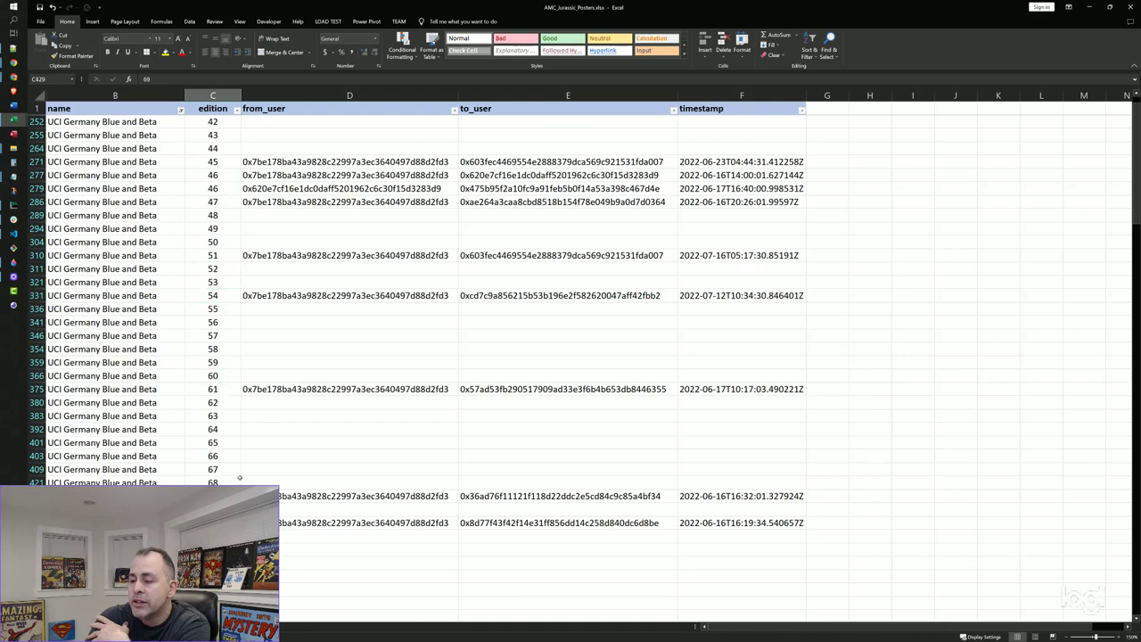
Step: Filter the from_user column to exclude blanks and select the remaining edition numbers from 45 downward
{"action": "left_click", "coordinate": [455, 110]}
{"action": "left_click", "coordinate": [370, 210]}
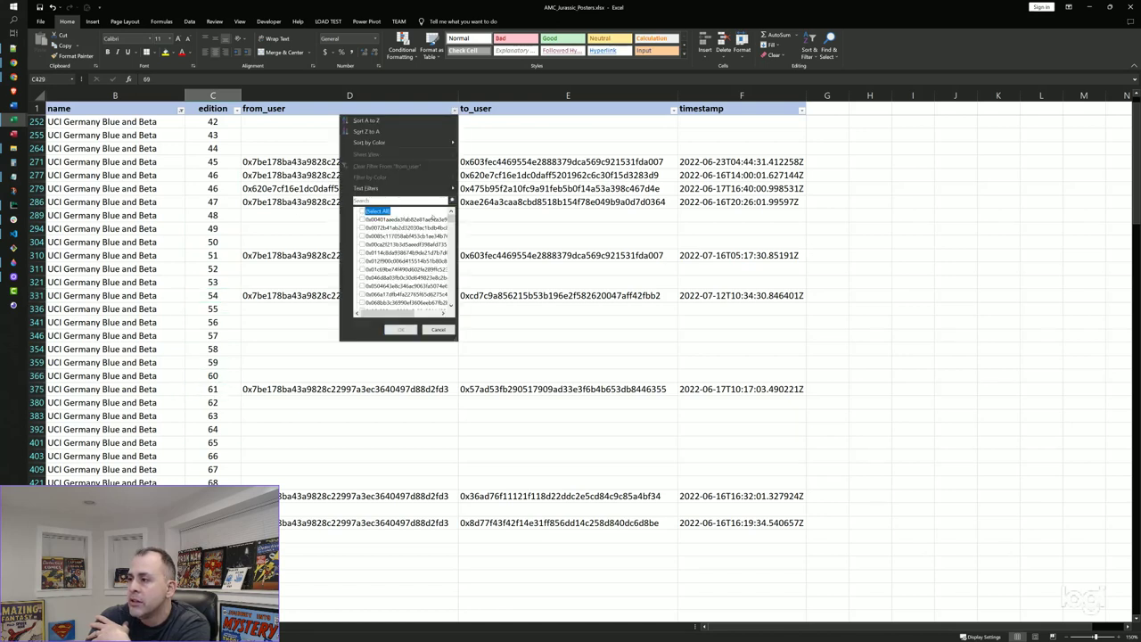
{"action": "scroll", "coordinate": [392, 267], "scroll_direction": "down", "scroll_amount": 10}
{"action": "left_click", "coordinate": [376, 303]}
{"action": "left_click", "coordinate": [376, 303]}
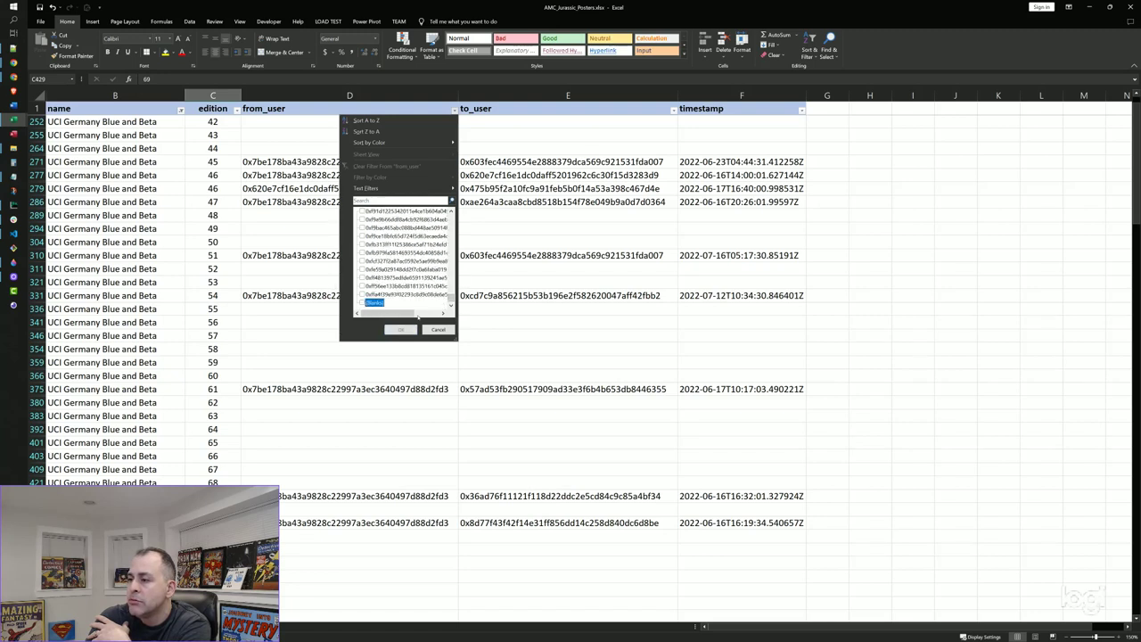
{"action": "scroll", "coordinate": [411, 259], "scroll_direction": "up", "scroll_amount": 10}
{"action": "left_click", "coordinate": [369, 211]}
{"action": "scroll", "coordinate": [405, 259], "scroll_direction": "down", "scroll_amount": 10}
{"action": "left_click", "coordinate": [372, 303]}
{"action": "left_click", "coordinate": [401, 329]}
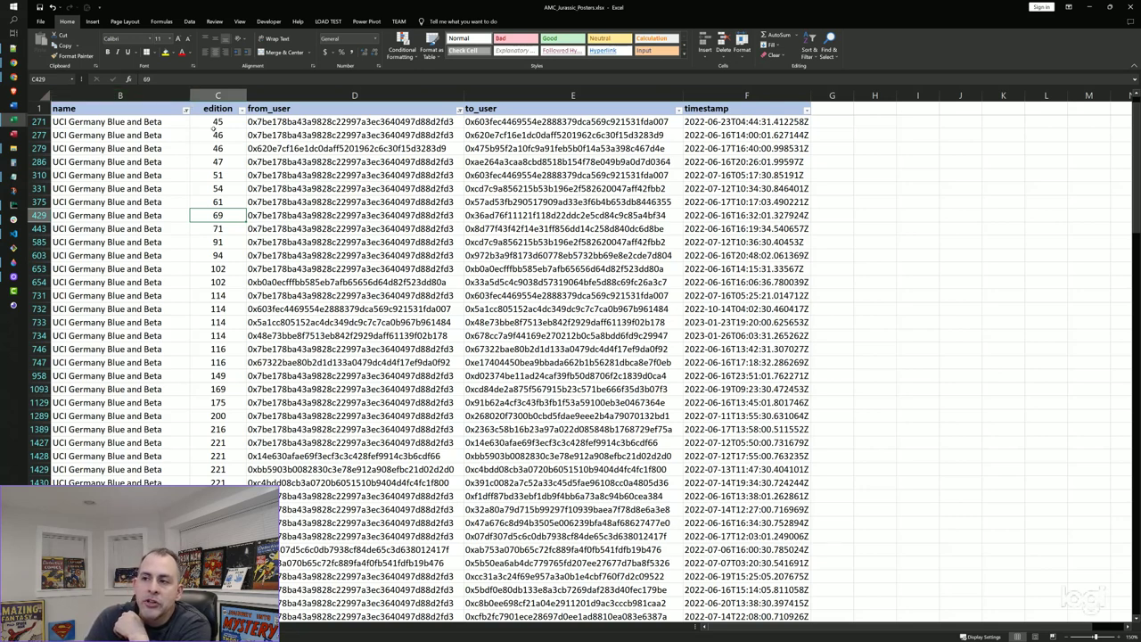
{"action": "left_click", "coordinate": [233, 121]}
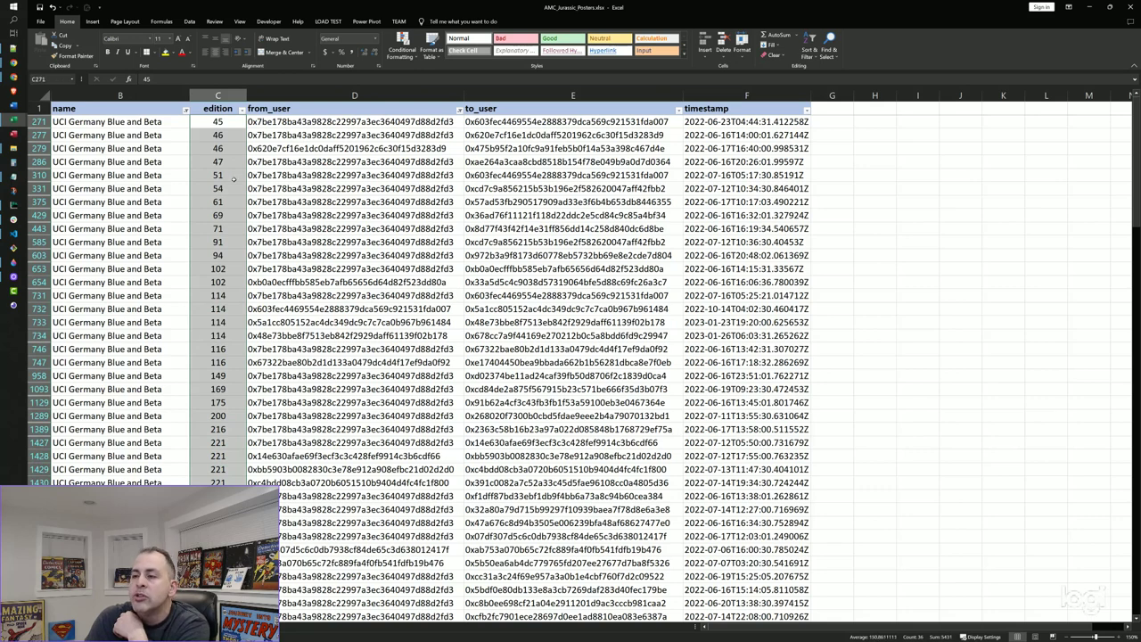
Step: Filter the name column to show only UCI Italy Blue and Beta instead of UCI Germany Blue and Beta
{"action": "left_click", "coordinate": [186, 109]}
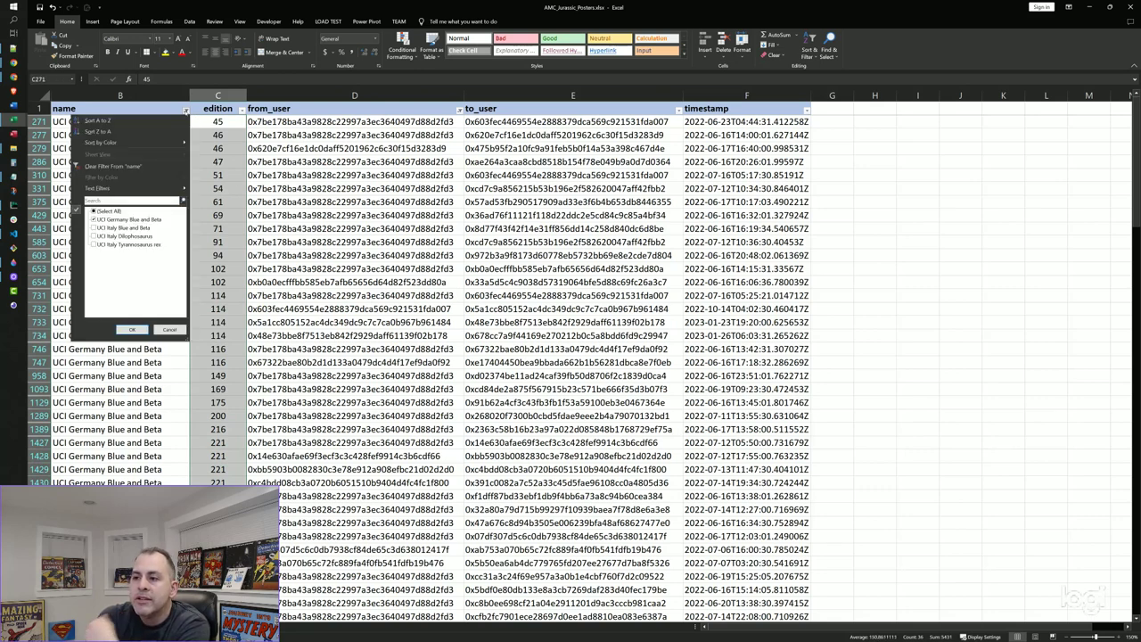
{"action": "left_click", "coordinate": [92, 220]}
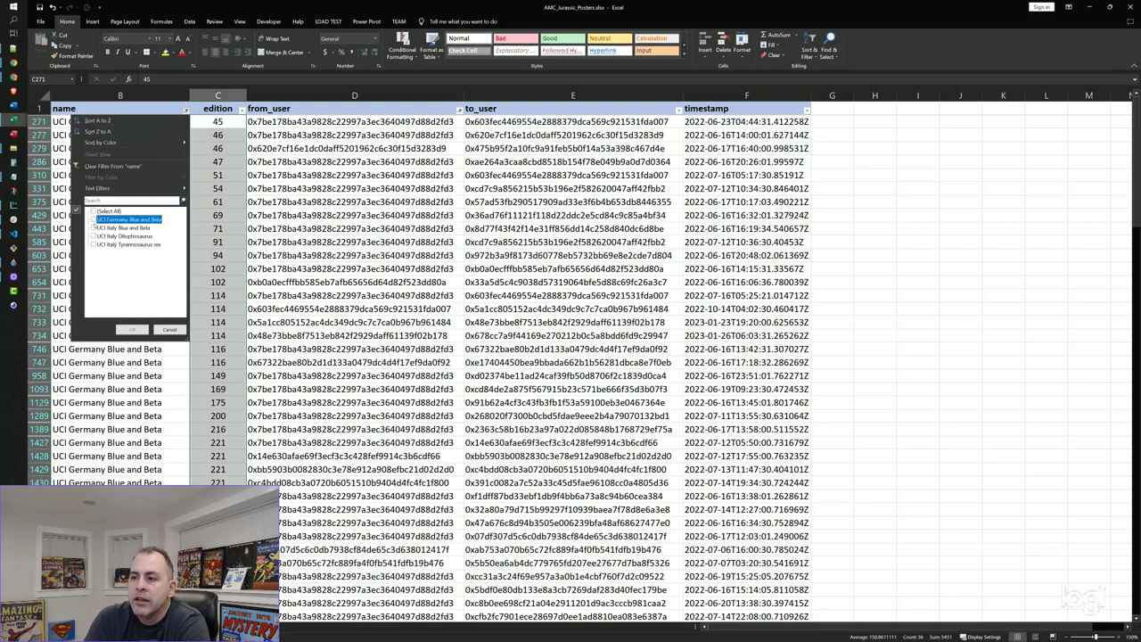
{"action": "left_click", "coordinate": [94, 228]}
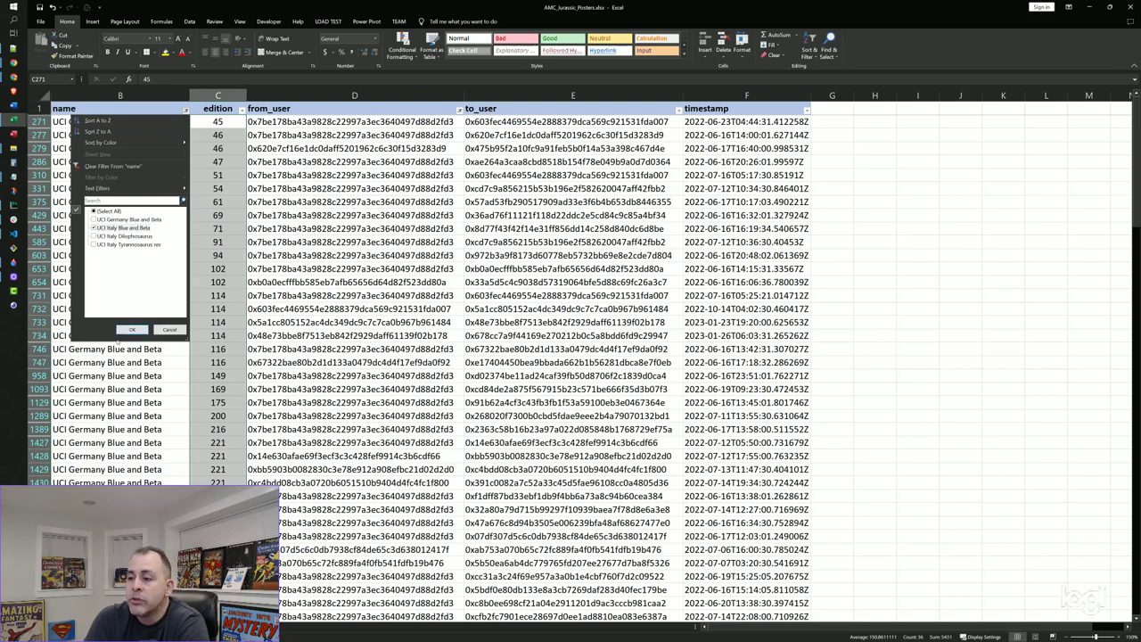
{"action": "left_click", "coordinate": [128, 330]}
Step: Examine the UCI Italy Blue and Beta transfers, tracing edition 54 from sender to recipient across its four rows
{"action": "left_click", "coordinate": [237, 174]}
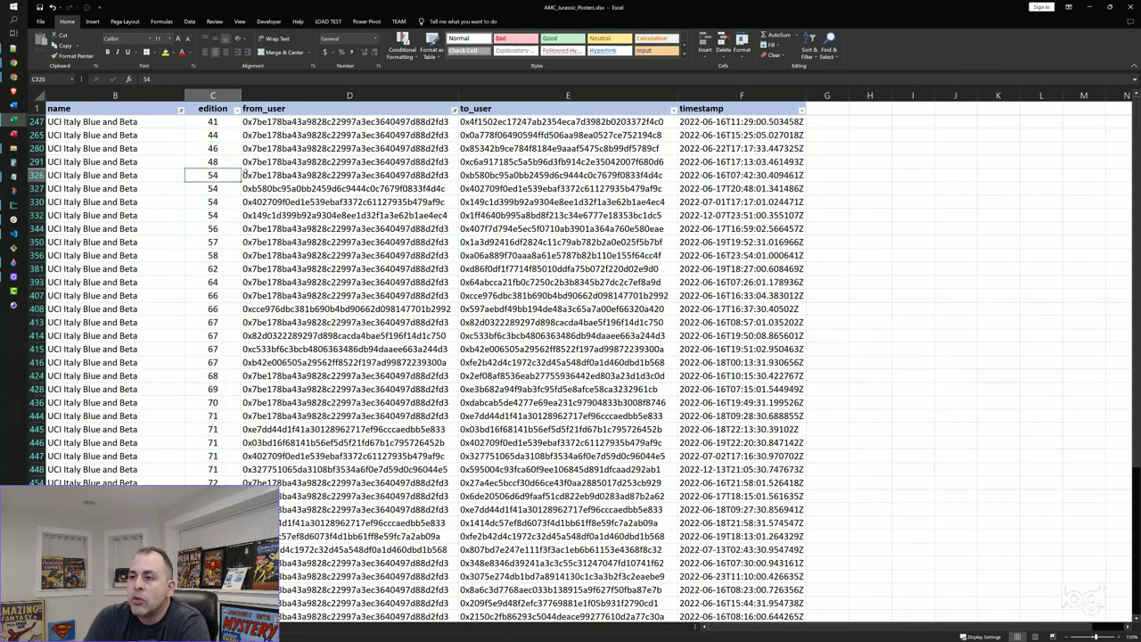
{"action": "left_click", "coordinate": [231, 121]}
{"action": "key", "text": "Down"}
{"action": "key", "text": "Down"}
{"action": "key", "text": "Down"}
{"action": "key", "text": "Down"}
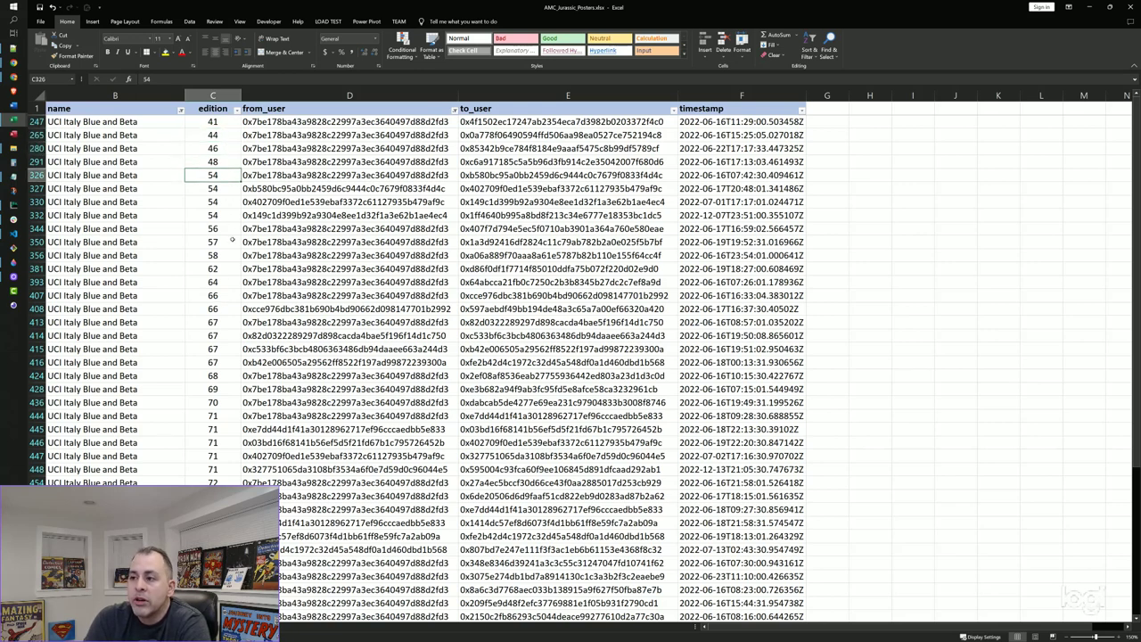
{"action": "left_click_drag", "start_coordinate": [242, 175], "coordinate": [245, 214]}
{"action": "left_click_drag", "start_coordinate": [443, 208], "coordinate": [664, 217]}
{"action": "left_click", "coordinate": [379, 176]}
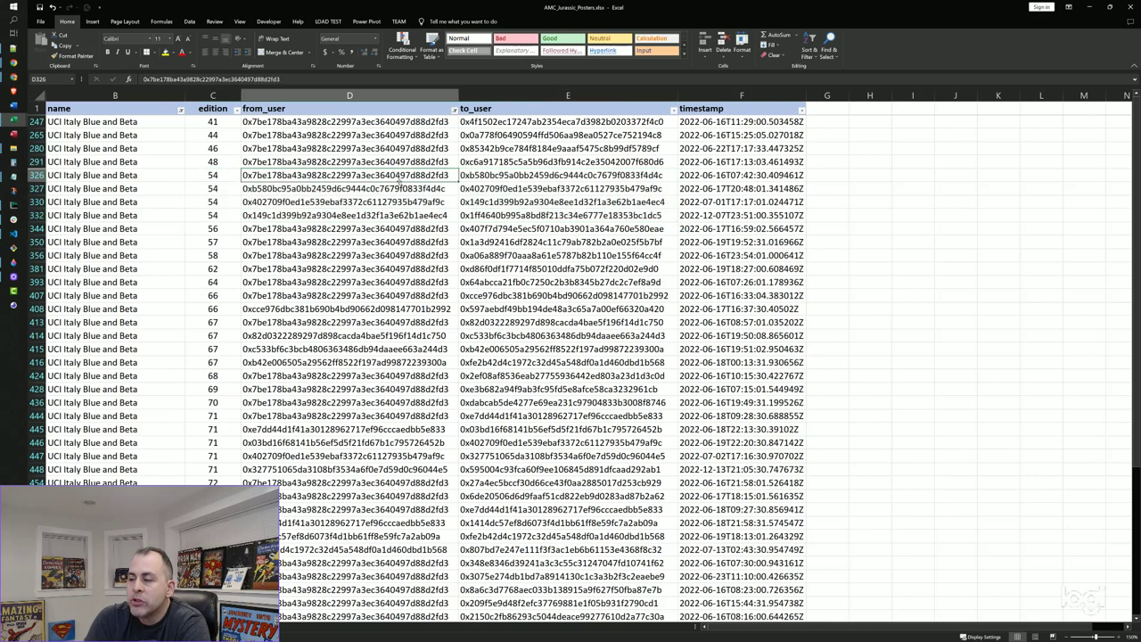
{"action": "left_click_drag", "start_coordinate": [407, 176], "coordinate": [535, 176]}
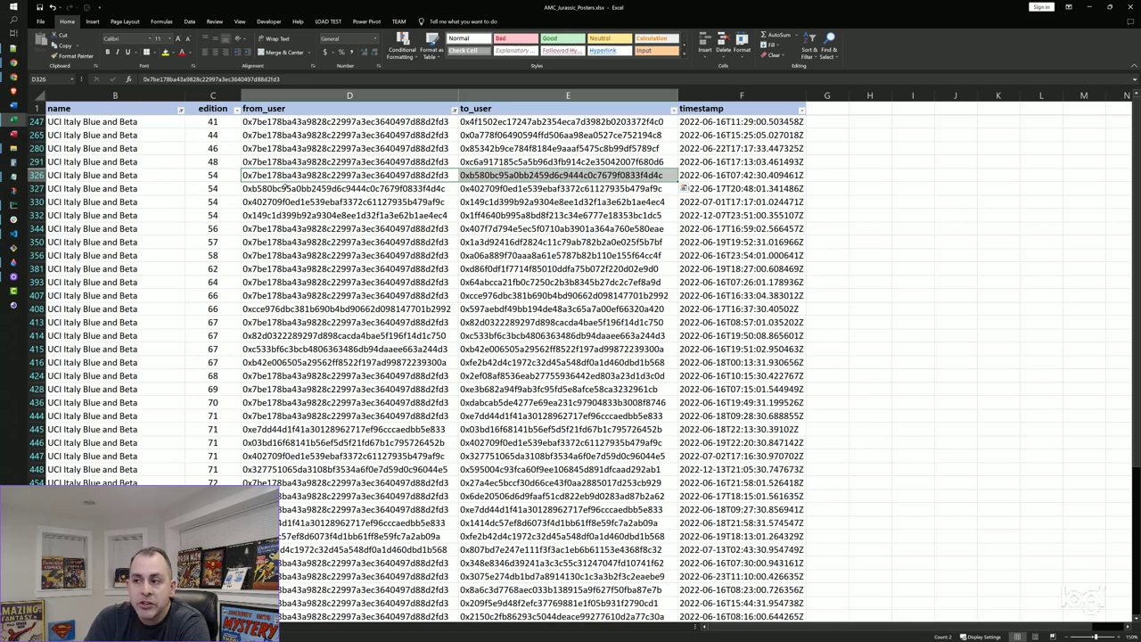
{"action": "left_click_drag", "start_coordinate": [343, 188], "coordinate": [321, 215]}
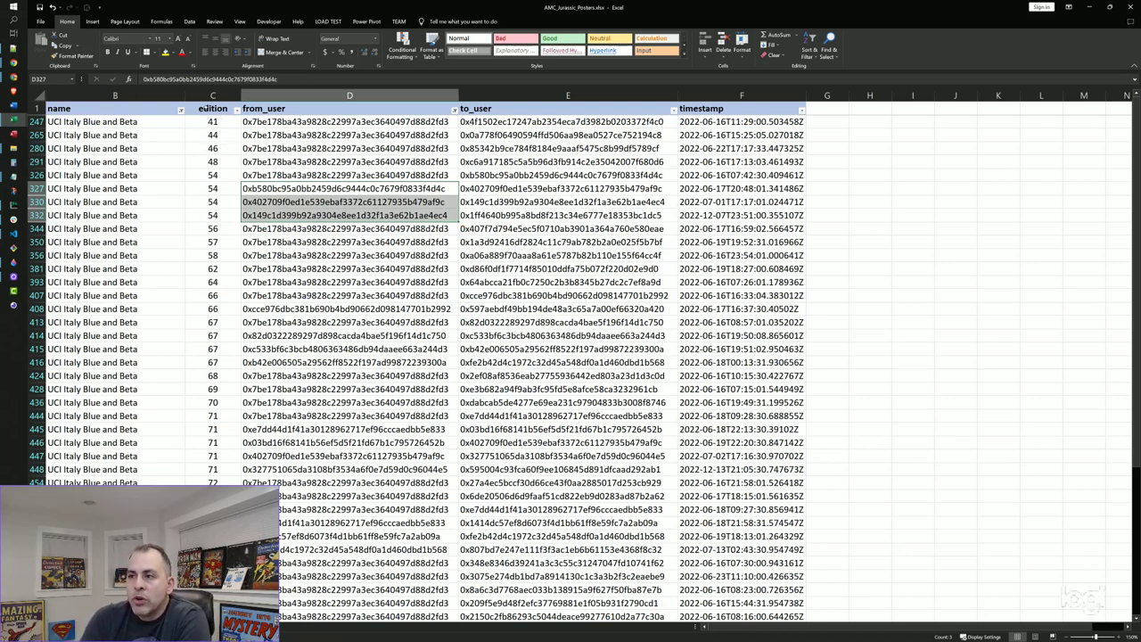
Step: Filter the name column to show only UCI Italy Dilophosaurus and select its edition numbers from 42 downward
{"action": "left_click", "coordinate": [180, 110]}
{"action": "left_click", "coordinate": [94, 227]}
{"action": "left_click", "coordinate": [94, 236]}
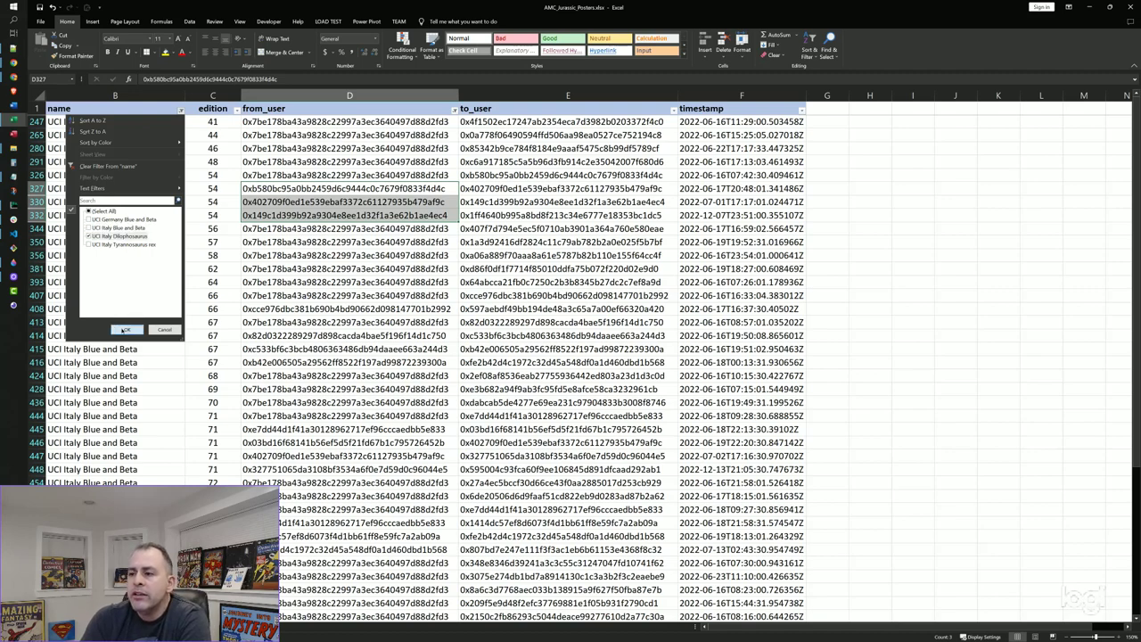
{"action": "left_click", "coordinate": [126, 330]}
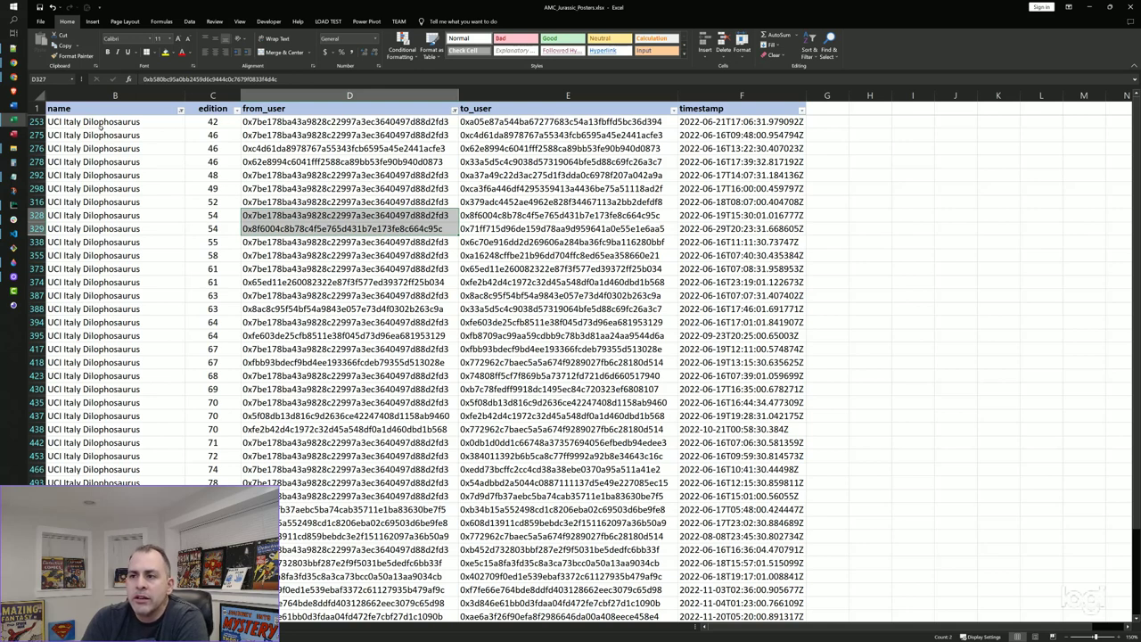
{"action": "left_click_drag", "start_coordinate": [213, 122], "coordinate": [213, 482]}
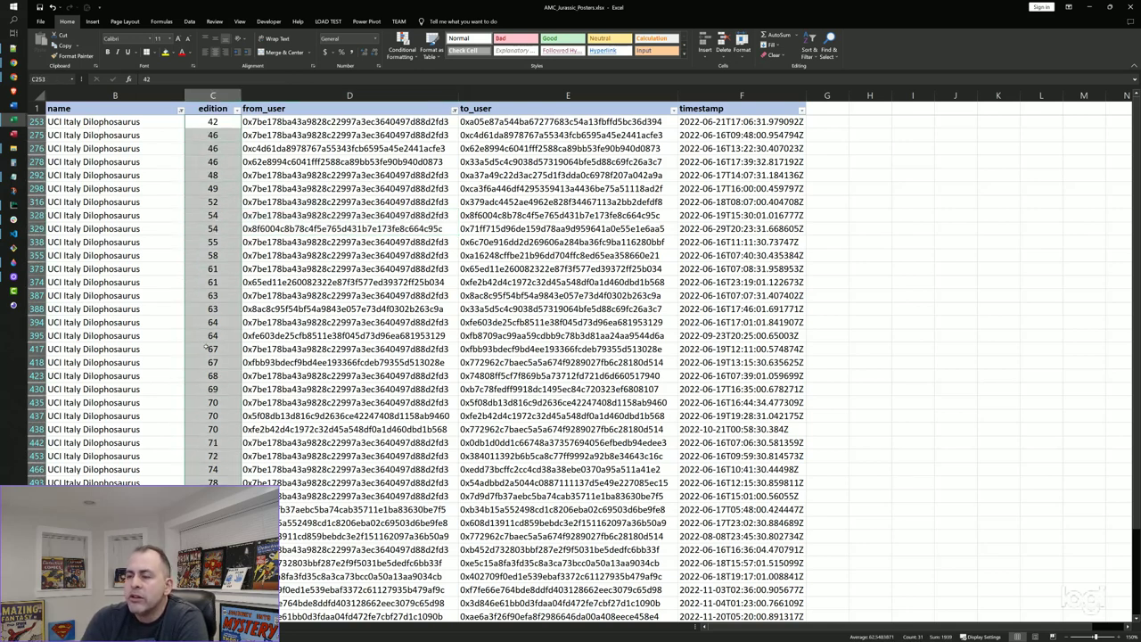
Step: Filter the name column to show only UCI Italy Tyrannosaurus rex
{"action": "left_click", "coordinate": [181, 111]}
{"action": "left_click", "coordinate": [89, 236]}
{"action": "left_click", "coordinate": [89, 244]}
{"action": "left_click", "coordinate": [126, 329]}
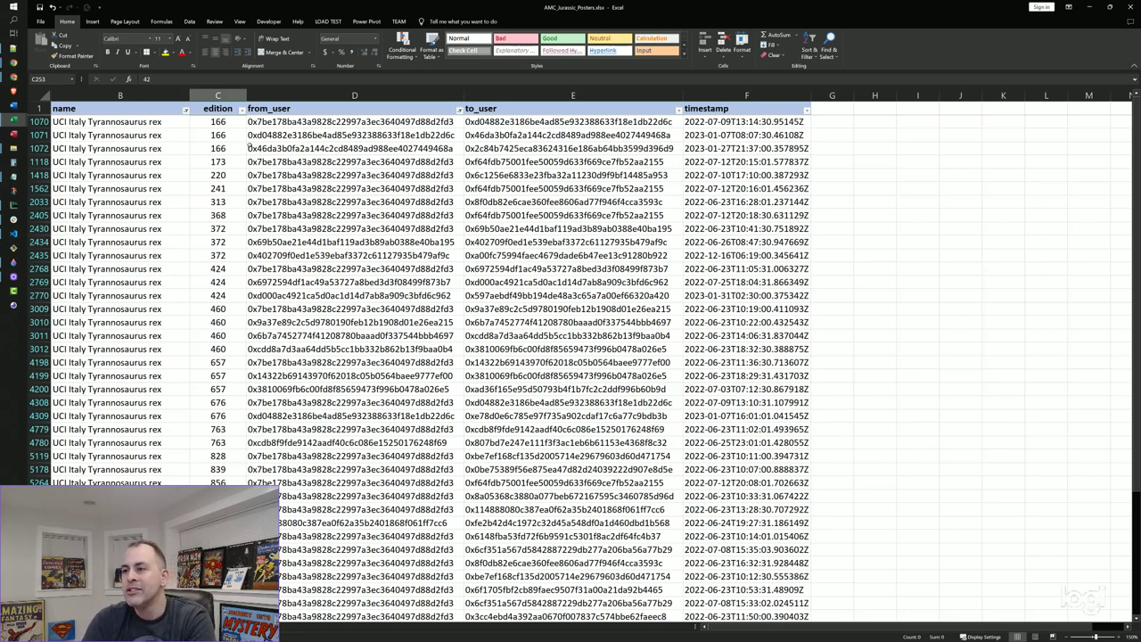
Step: Look through the transferred UCI Italy Tyrannosaurus rex editions and compare them with its Lowest Mint in H14 on the summary sheet
{"action": "left_click", "coordinate": [237, 162]}
{"action": "left_click", "coordinate": [237, 173]}
{"action": "left_click", "coordinate": [237, 188]}
{"action": "left_click", "coordinate": [234, 304]}
{"action": "left_click", "coordinate": [222, 536]}
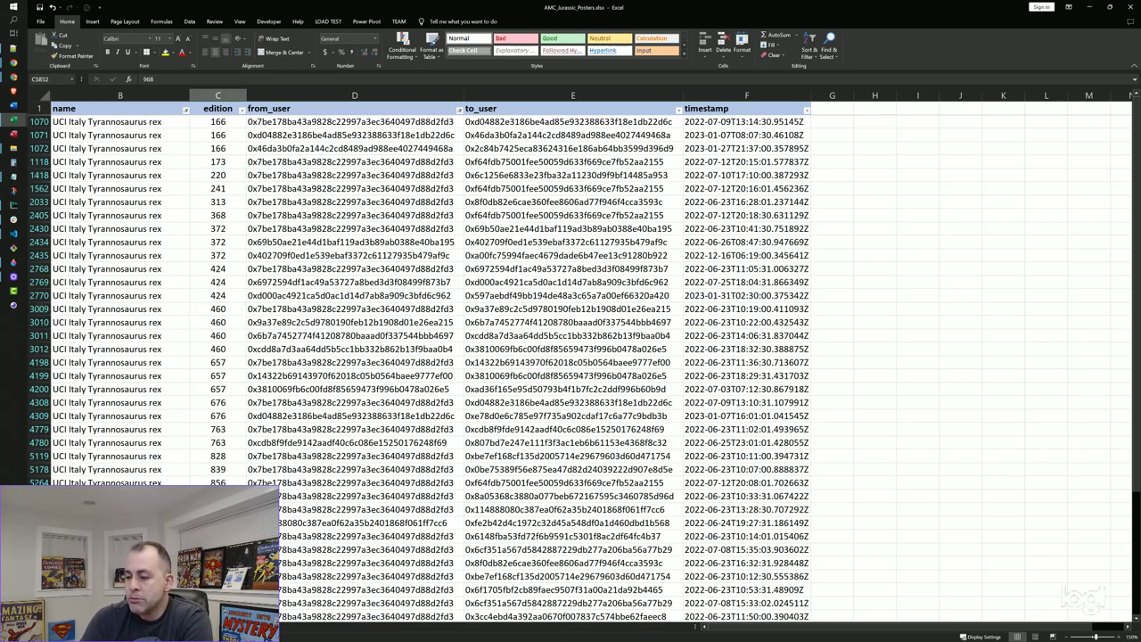
{"action": "key", "text": "ctrl+Page_Up"}
{"action": "left_click", "coordinate": [516, 319]}
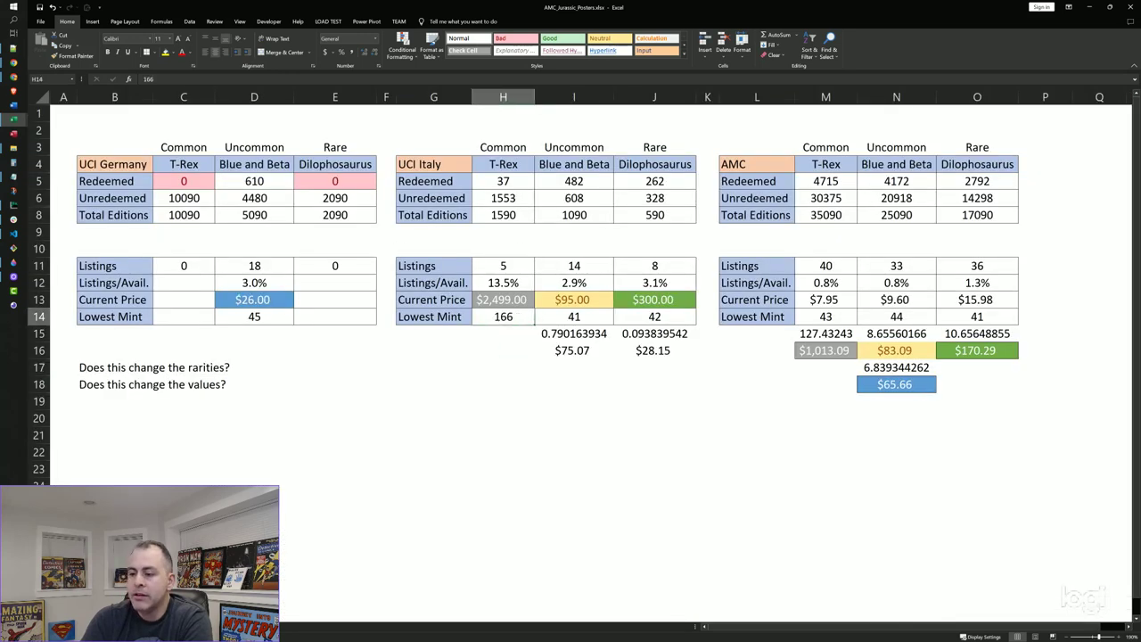
Step: Switch to the AMC transfer history sheet and filter the from_user column to exclude blanks
{"action": "key", "text": "ctrl+Page_Down"}
{"action": "left_click", "coordinate": [184, 110]}
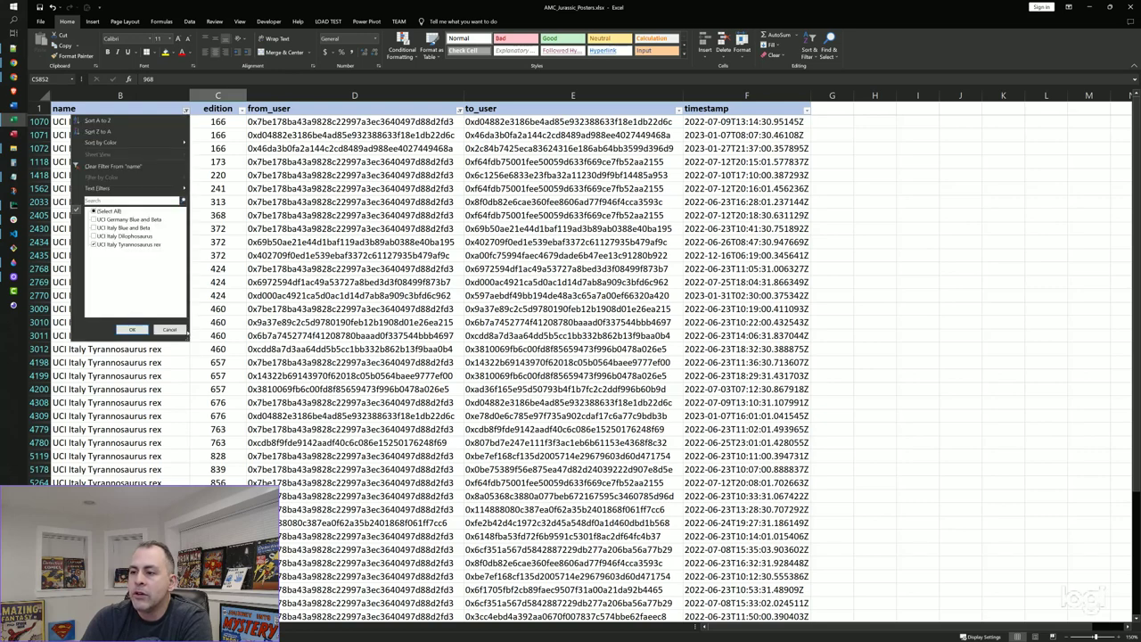
{"action": "left_click", "coordinate": [175, 331]}
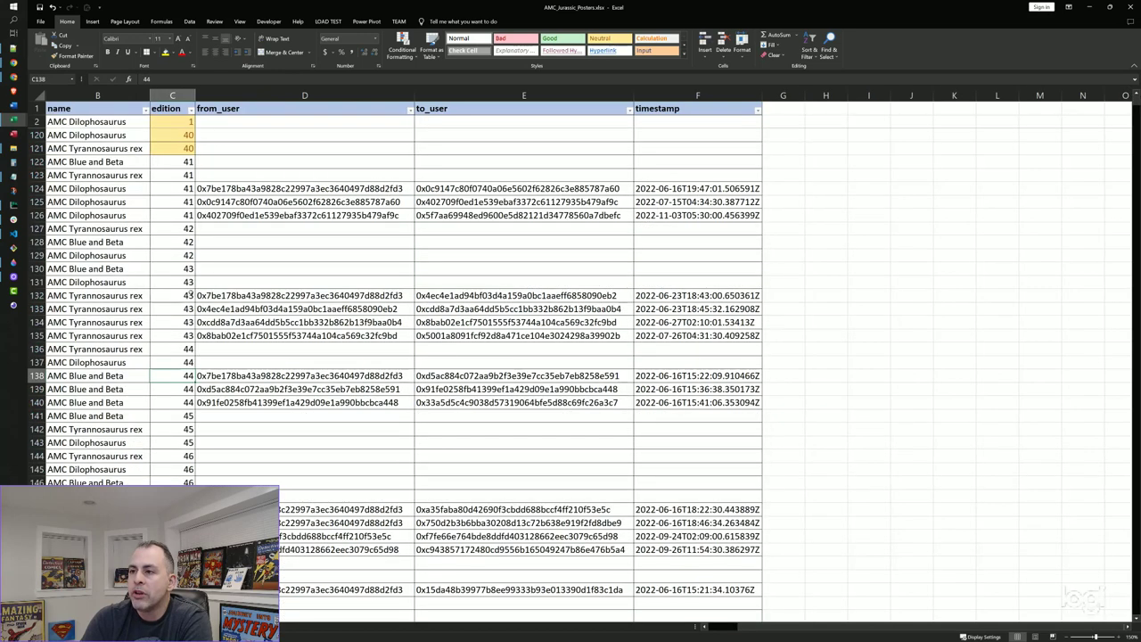
{"action": "left_click", "coordinate": [410, 108]}
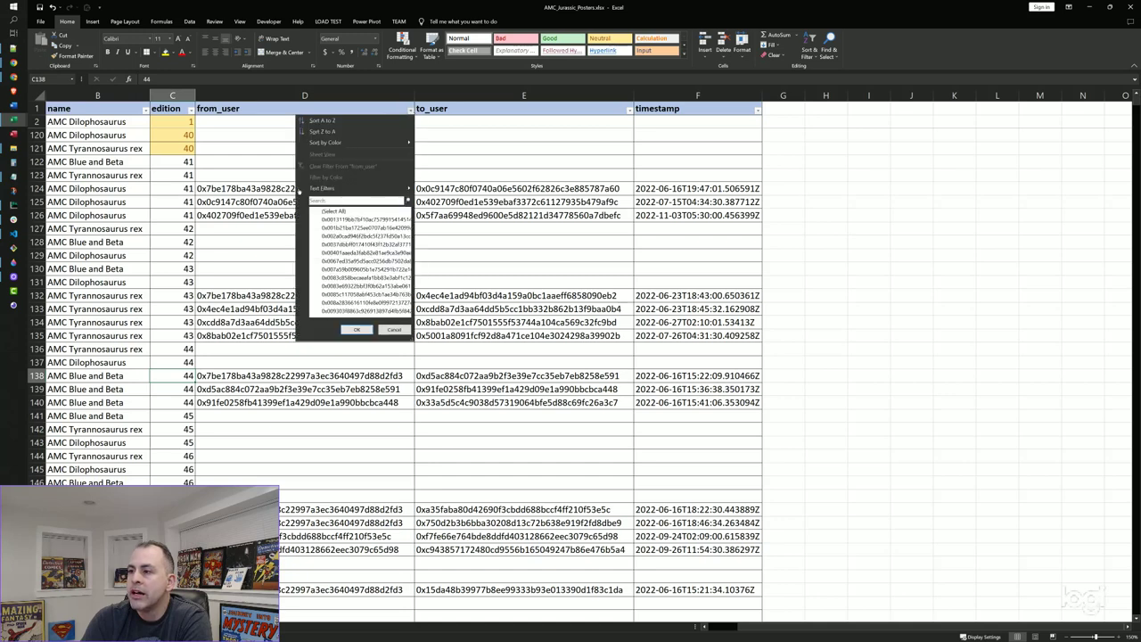
{"action": "scroll", "coordinate": [357, 258], "scroll_direction": "down", "scroll_amount": 15}
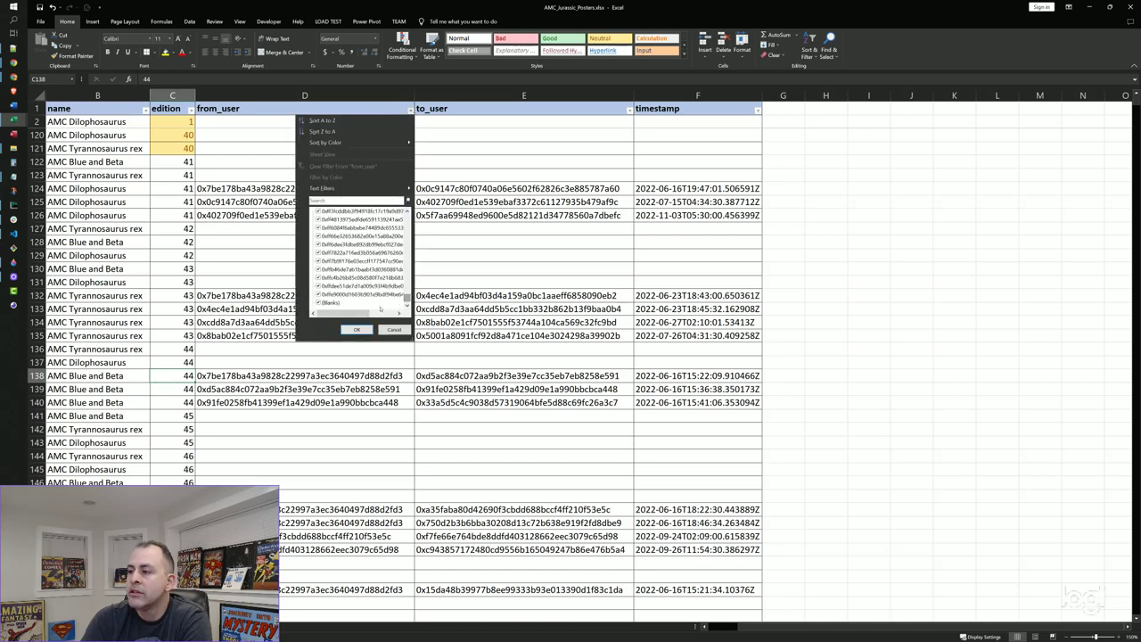
{"action": "left_click", "coordinate": [356, 329]}
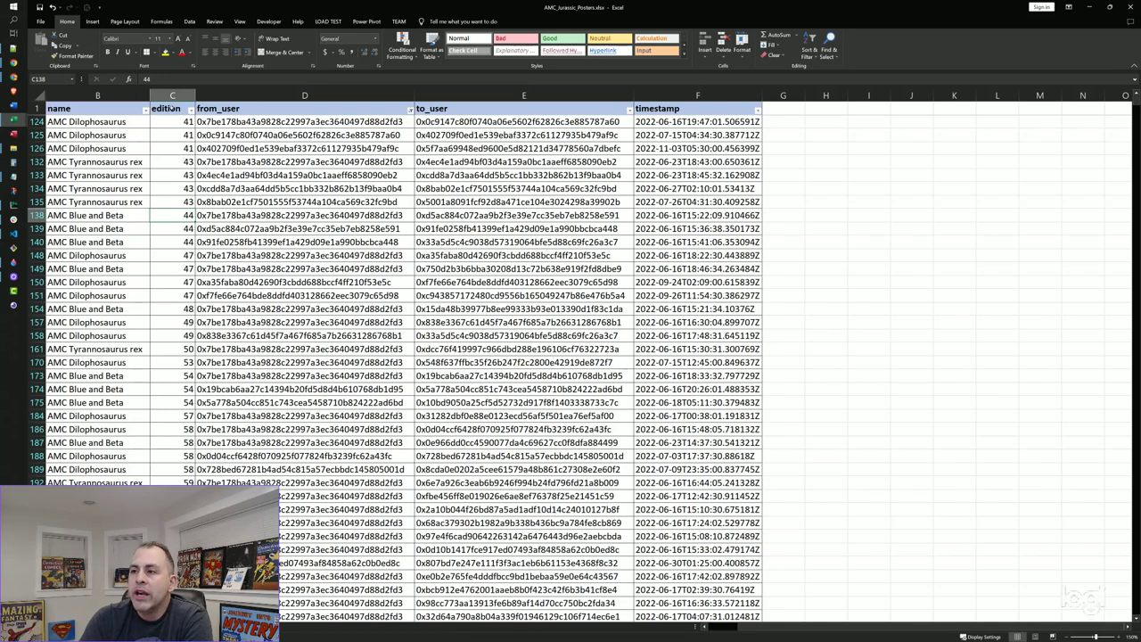
Step: Filter the name column to show only AMC Blue and Beta and select its edition numbers from 44 to 54
{"action": "left_click", "coordinate": [146, 110]}
{"action": "left_click", "coordinate": [54, 227]}
{"action": "left_click", "coordinate": [54, 236]}
{"action": "left_click", "coordinate": [91, 329]}
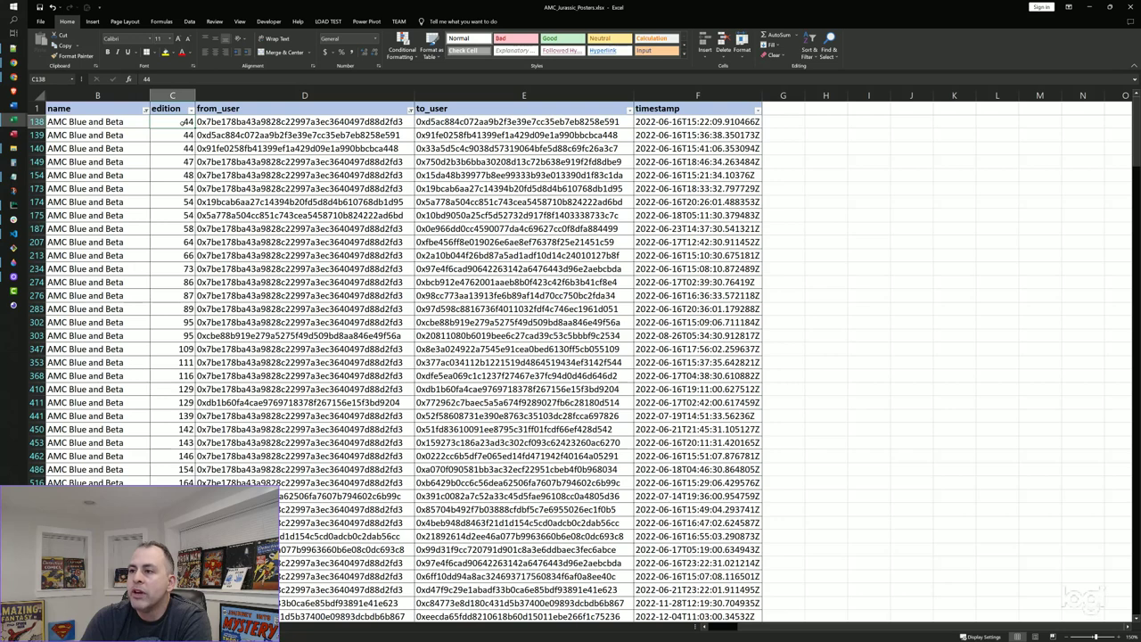
{"action": "left_click_drag", "start_coordinate": [182, 126], "coordinate": [175, 203]}
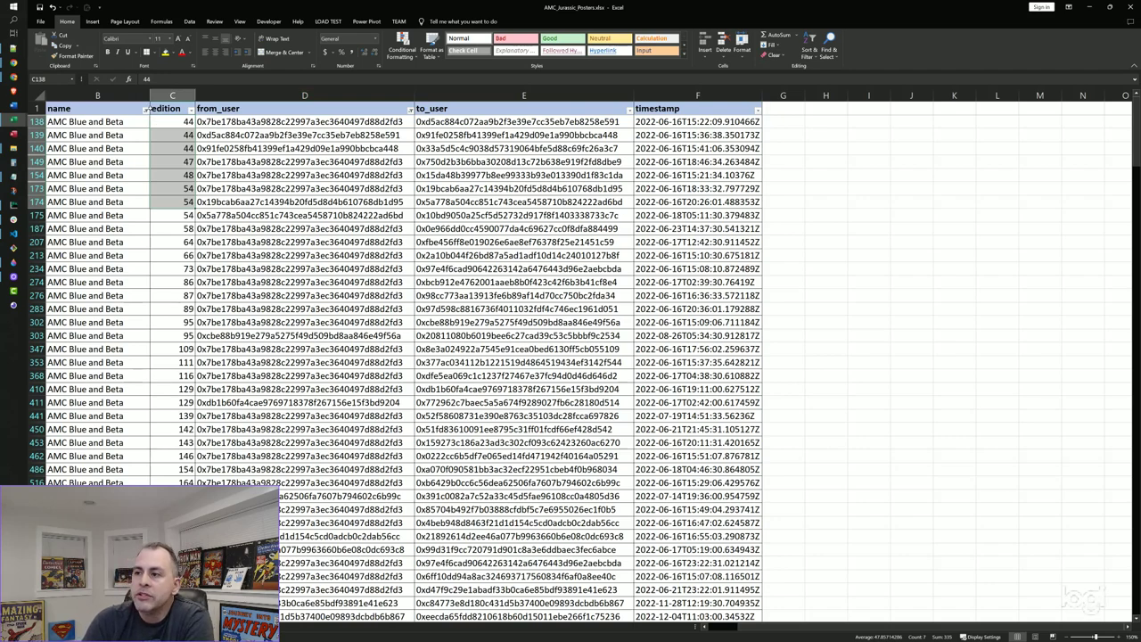
Step: Filter the name column to show only AMC Dilophosaurus and look through its transferred edition numbers from 41 to 148
{"action": "left_click", "coordinate": [145, 109]}
{"action": "left_click", "coordinate": [54, 219]}
{"action": "left_click", "coordinate": [54, 227]}
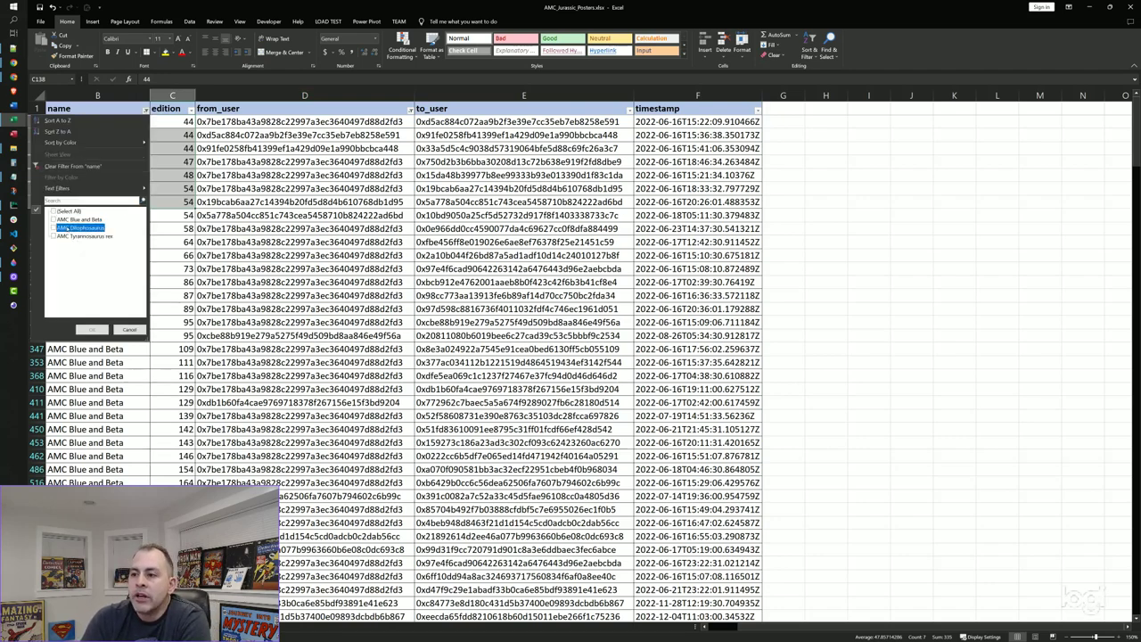
{"action": "left_click", "coordinate": [92, 330]}
{"action": "left_click", "coordinate": [201, 148]}
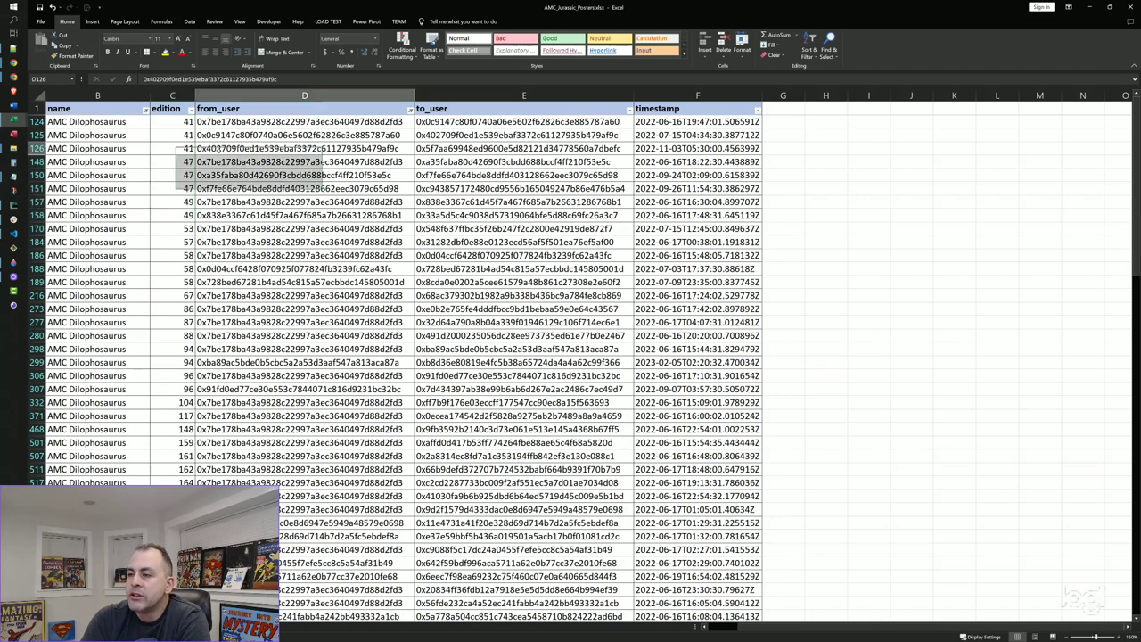
{"action": "left_click", "coordinate": [170, 229]}
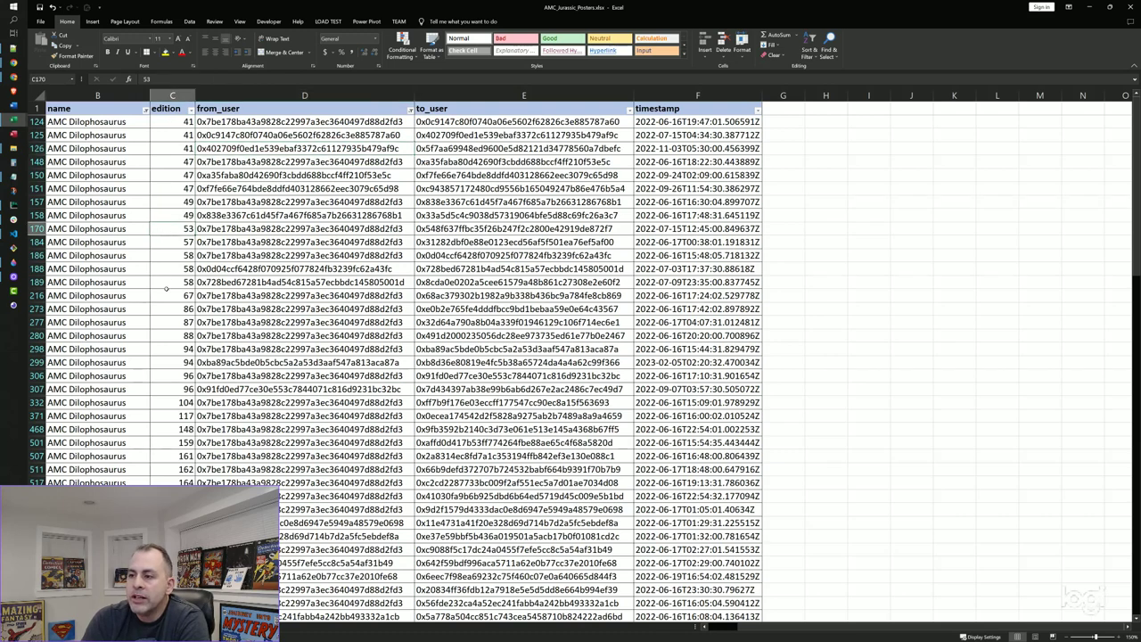
{"action": "left_click", "coordinate": [172, 428]}
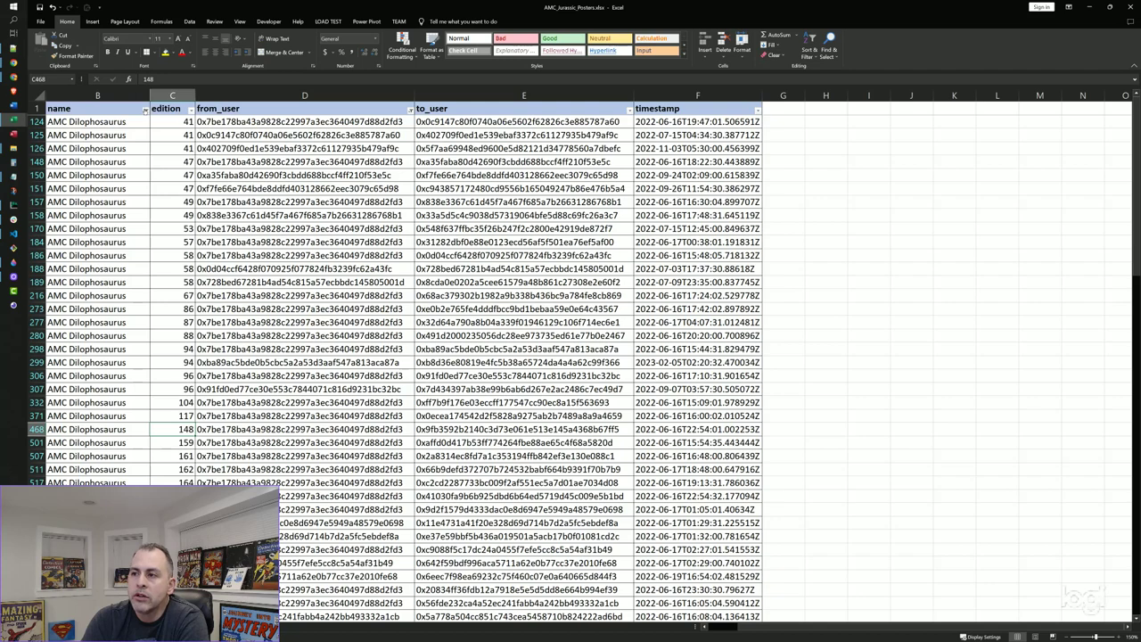
Step: Filter the name column to show only AMC Tyrannosaurus rex and look through its transferred edition numbers from 43 onward
{"action": "left_click", "coordinate": [145, 109]}
{"action": "left_click", "coordinate": [70, 236]}
{"action": "left_click", "coordinate": [71, 227]}
{"action": "left_click", "coordinate": [91, 329]}
{"action": "left_click", "coordinate": [299, 148]}
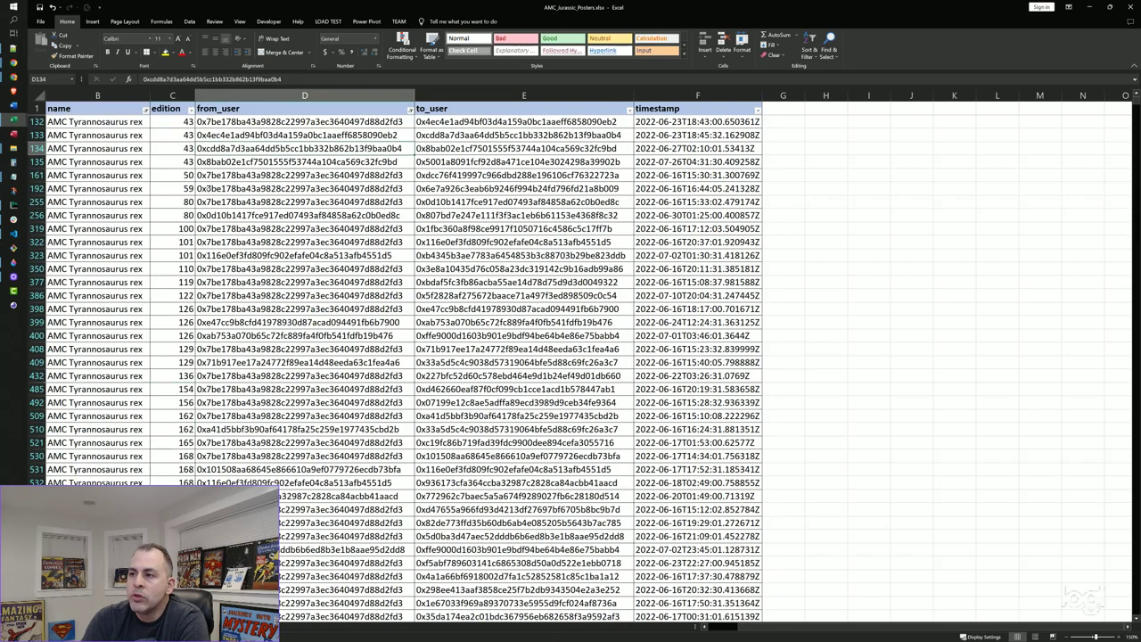
{"action": "left_click", "coordinate": [185, 175]}
{"action": "left_click", "coordinate": [176, 188]}
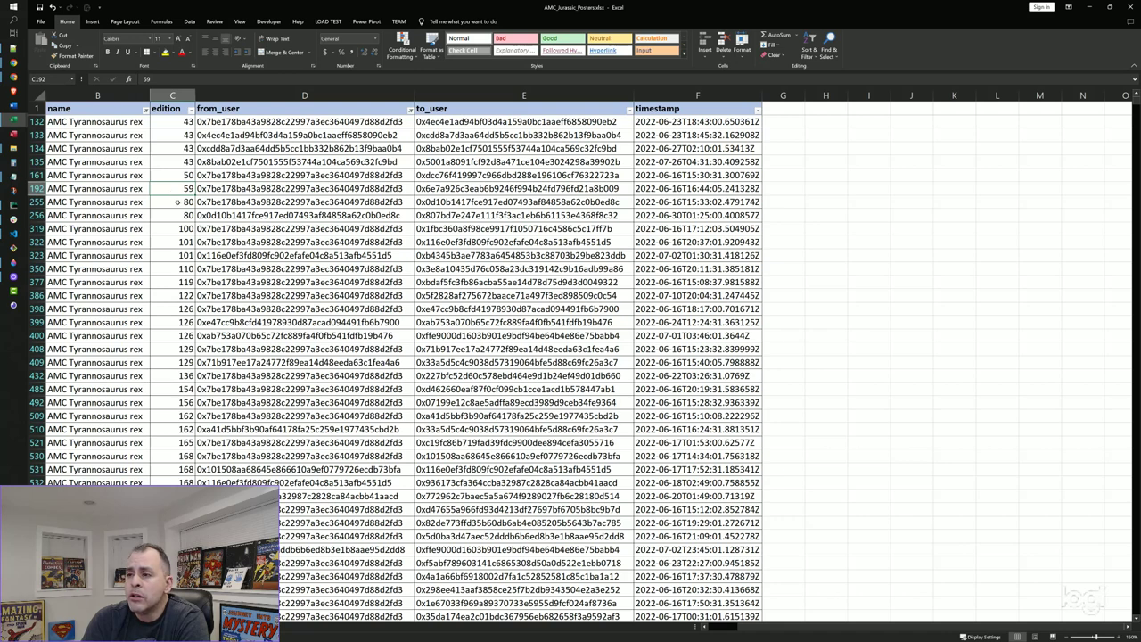
{"action": "left_click_drag", "start_coordinate": [186, 120], "coordinate": [185, 245]}
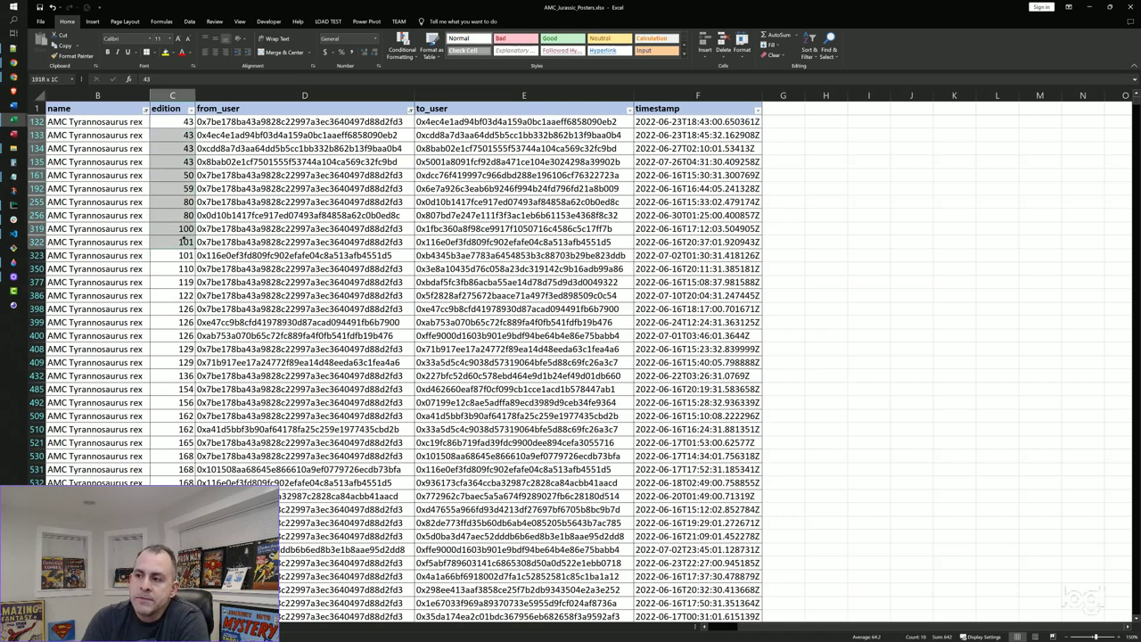
{"action": "left_click", "coordinate": [185, 228]}
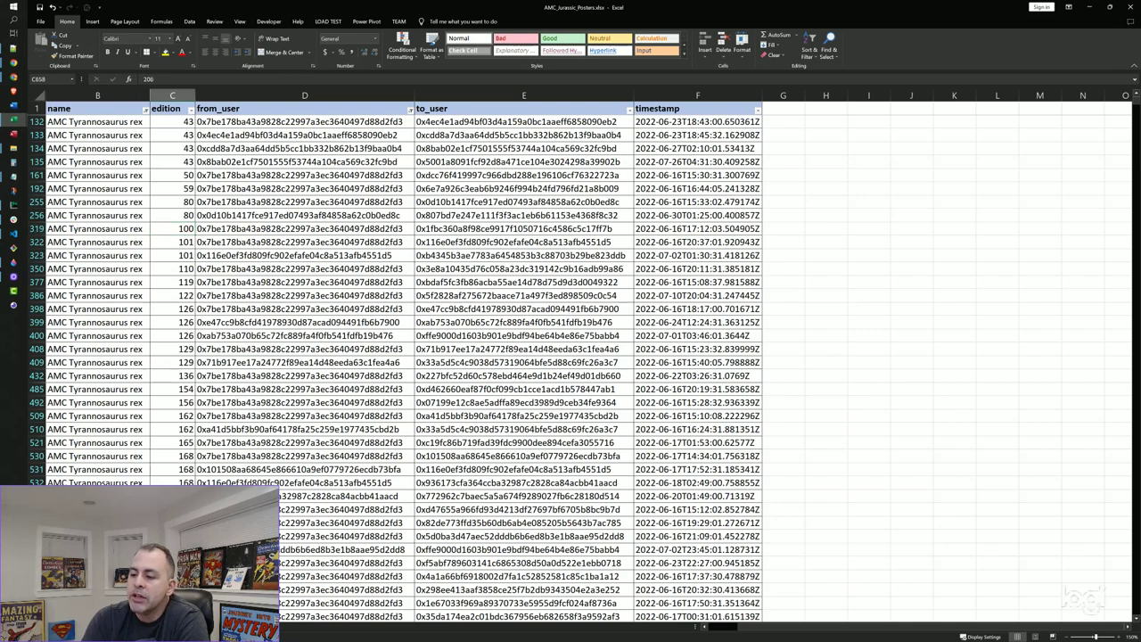
Step: Return to the summary sheet and review the UCI Italy and AMC prices and estimates
{"action": "key", "text": "ctrl+Page_Up"}
{"action": "left_click", "coordinate": [409, 406]}
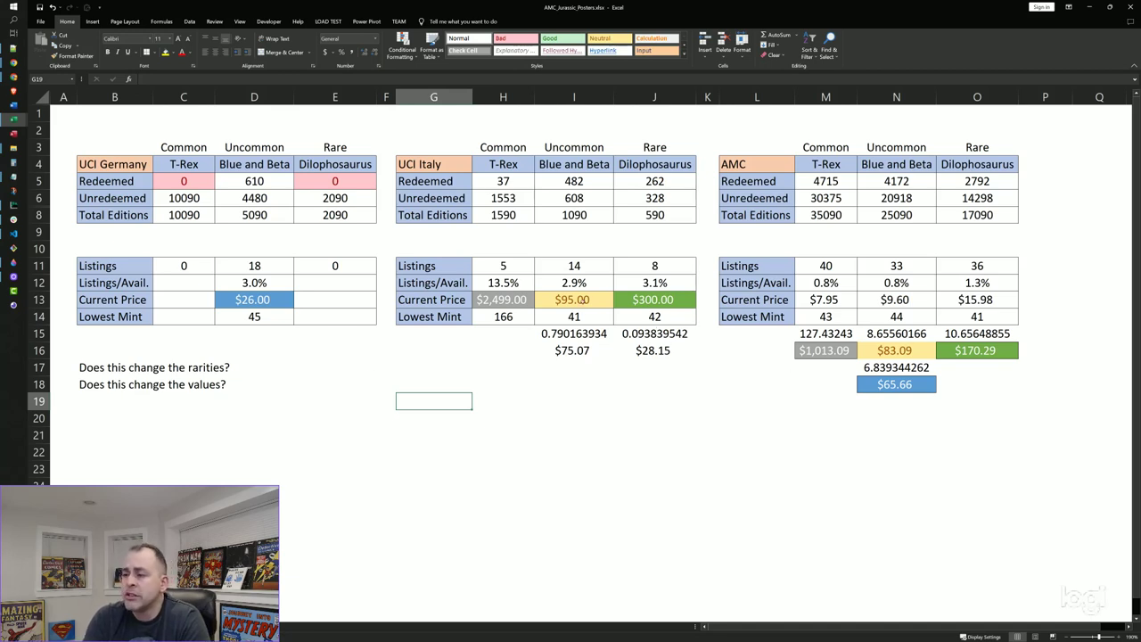
{"action": "left_click", "coordinate": [721, 339]}
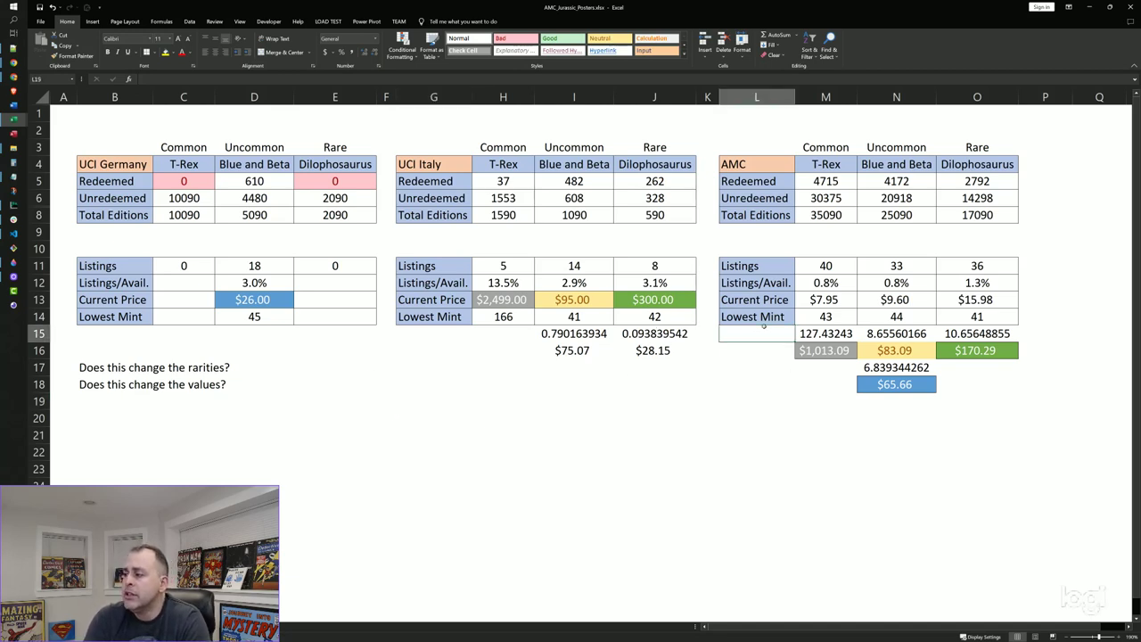